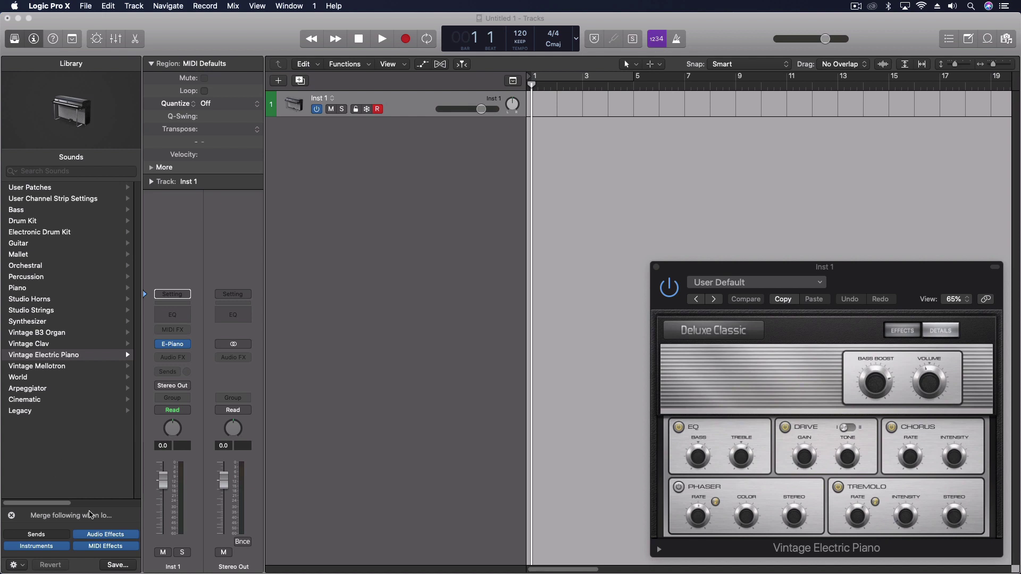
- Enable patch merging in the Library and toggle the Sends merge option on and off
{"action": "left_click", "coordinate": [20, 568]}
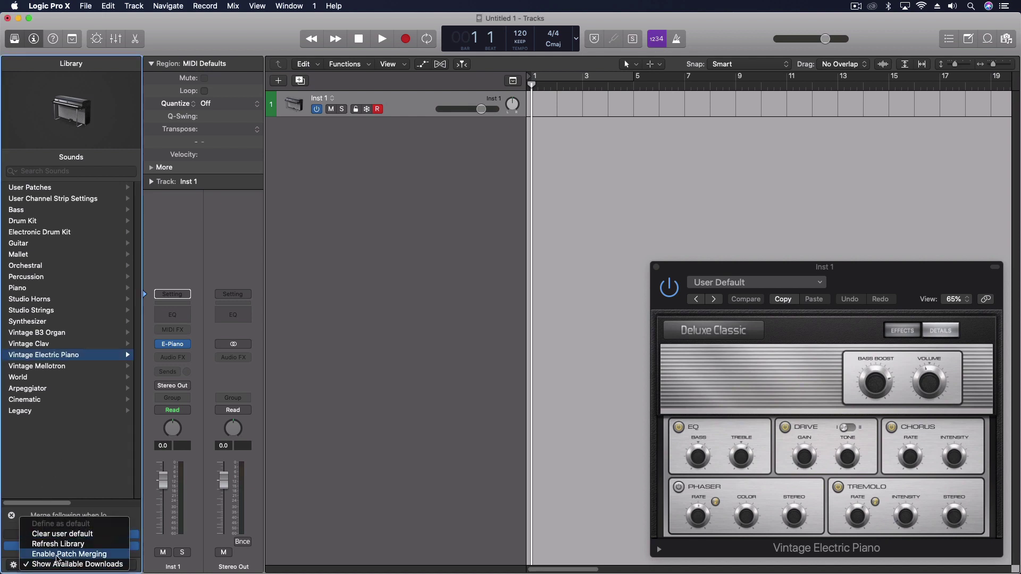
{"action": "left_click", "coordinate": [57, 556]}
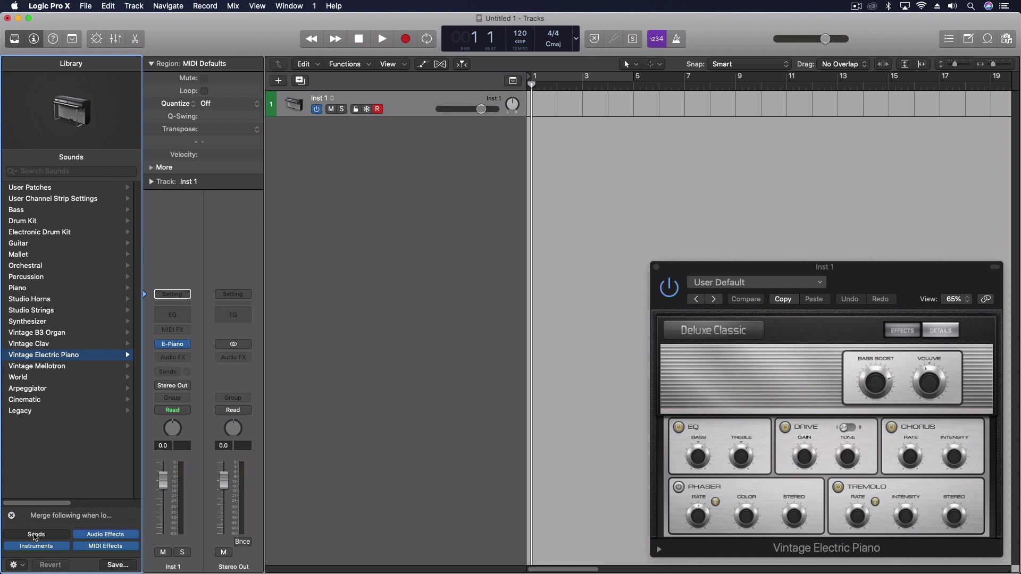
{"action": "left_click", "coordinate": [36, 536]}
{"action": "left_click", "coordinate": [36, 536]}
- Load the Yamaha Grand Piano patch from the Piano category onto the Inst 1 track and undo the change
{"action": "left_click", "coordinate": [29, 289]}
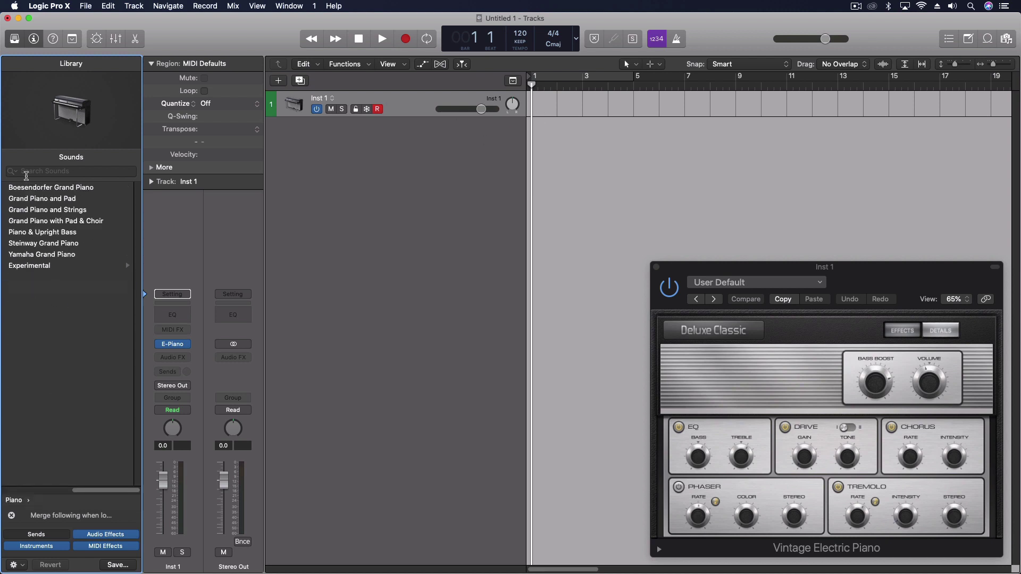
{"action": "left_click", "coordinate": [41, 255]}
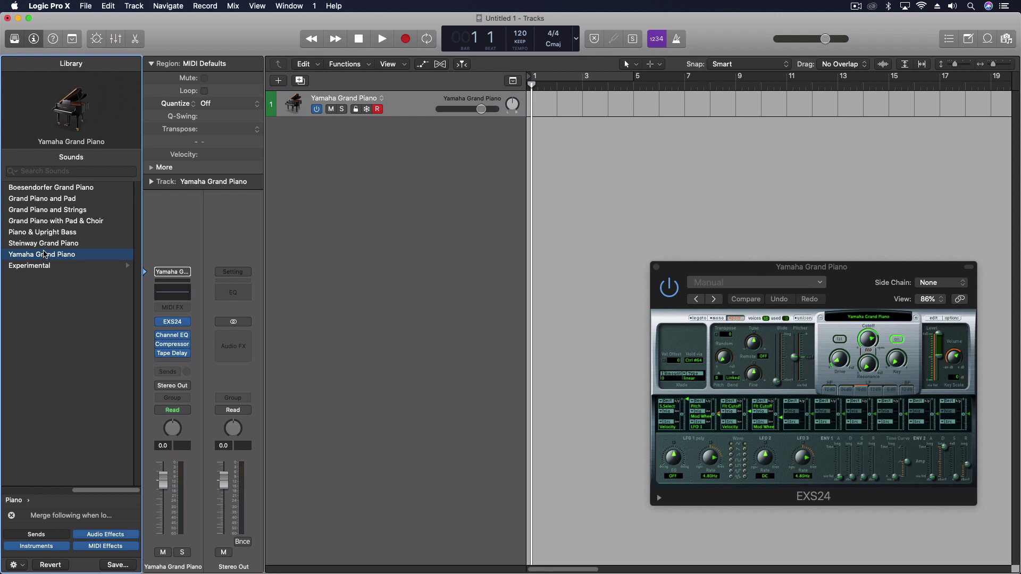
{"action": "left_click", "coordinate": [85, 5]}
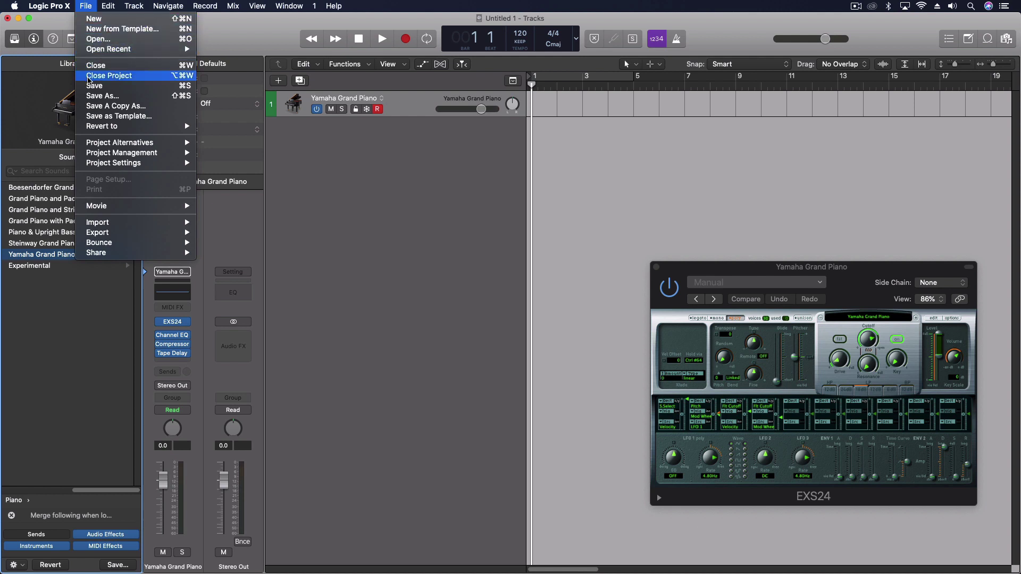
{"action": "mouse_move", "coordinate": [108, 6]}
{"action": "left_click", "coordinate": [137, 18]}
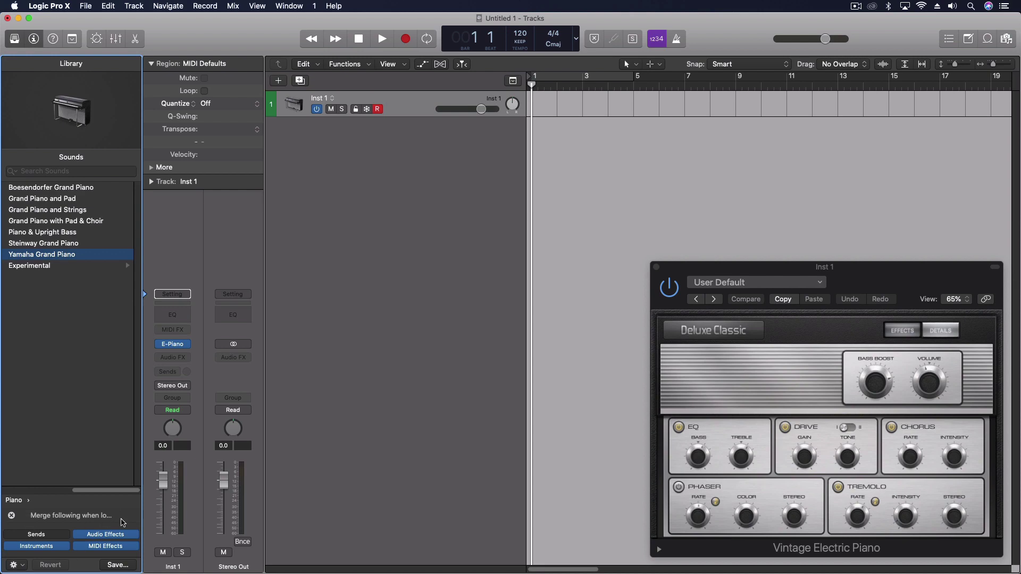
- Open the audio device preferences, examine the available I/O buffer sizes, and close the preferences
{"action": "left_click", "coordinate": [50, 6]}
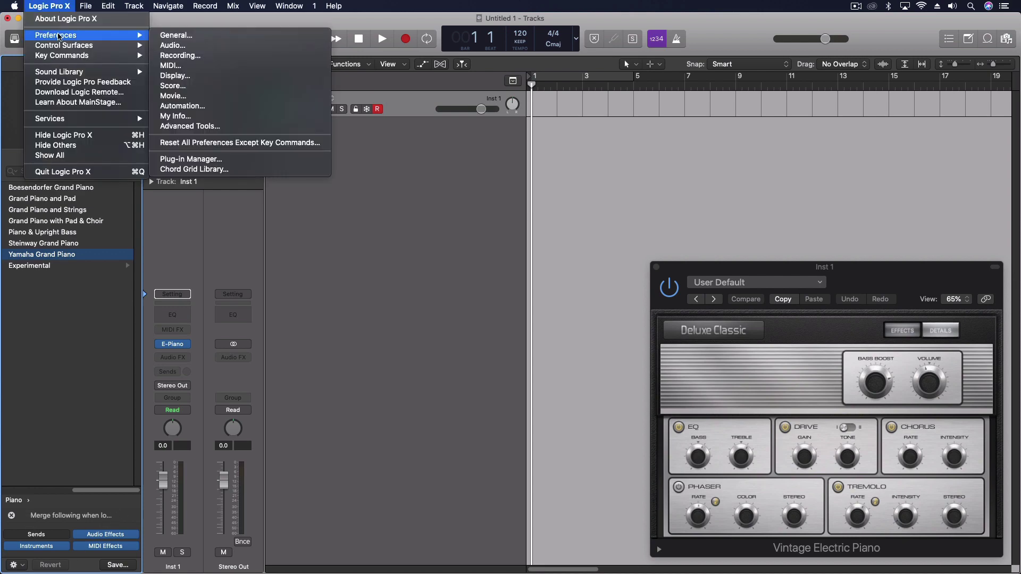
{"action": "left_click", "coordinate": [175, 45]}
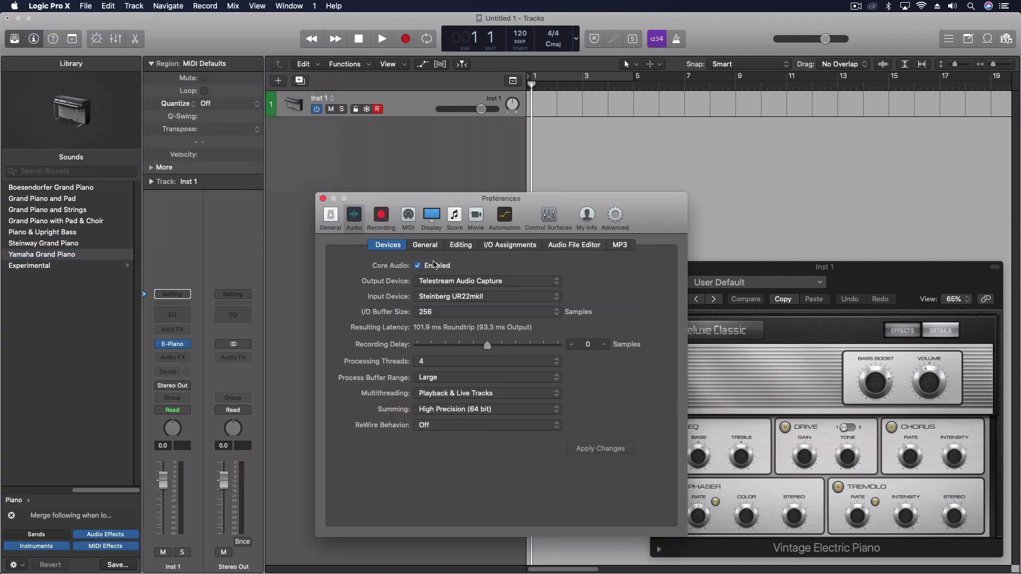
{"action": "left_click", "coordinate": [447, 313]}
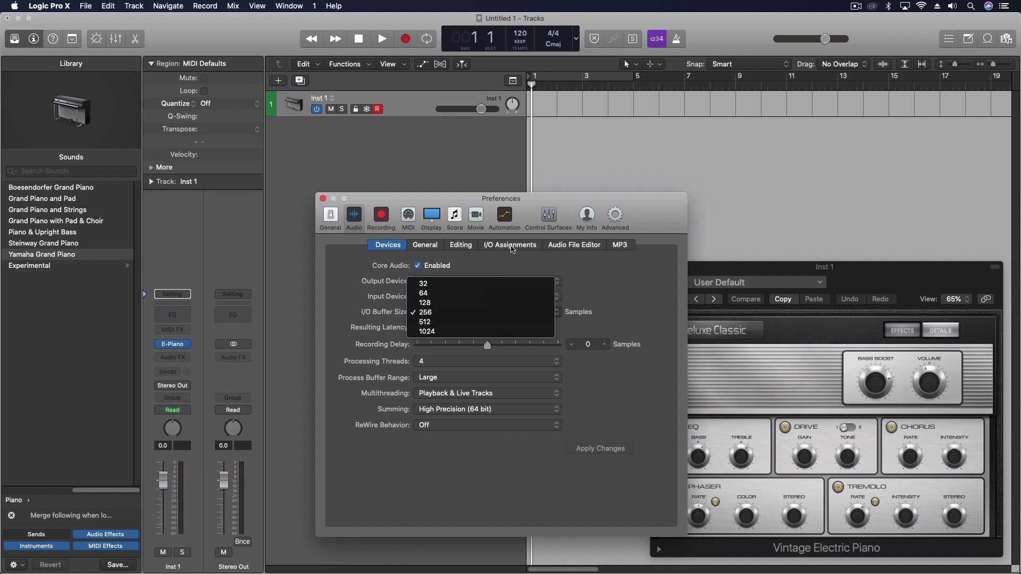
{"action": "left_click", "coordinate": [511, 264]}
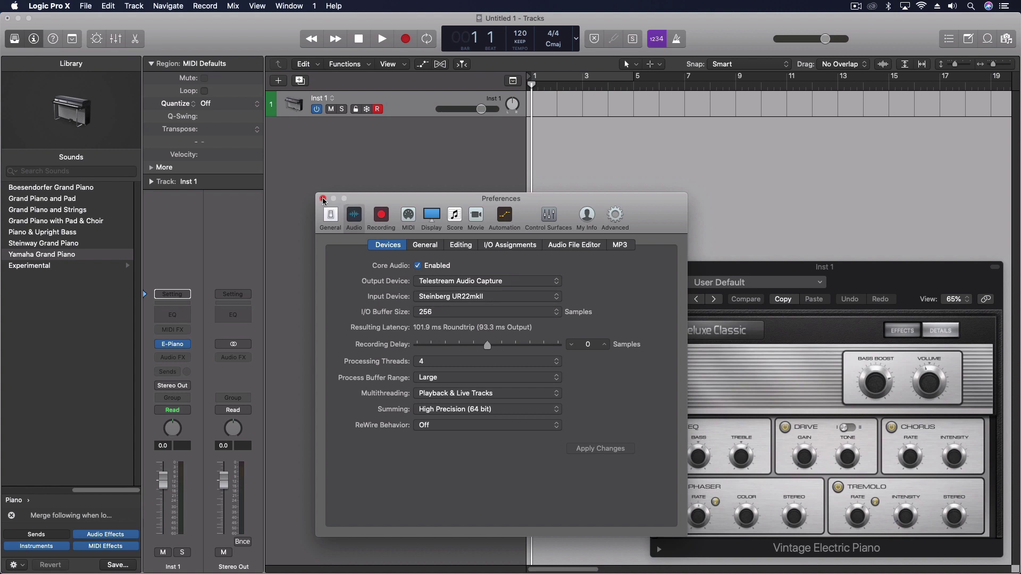
{"action": "left_click", "coordinate": [446, 319]}
{"action": "left_click", "coordinate": [300, 198]}
{"action": "left_click", "coordinate": [442, 312]}
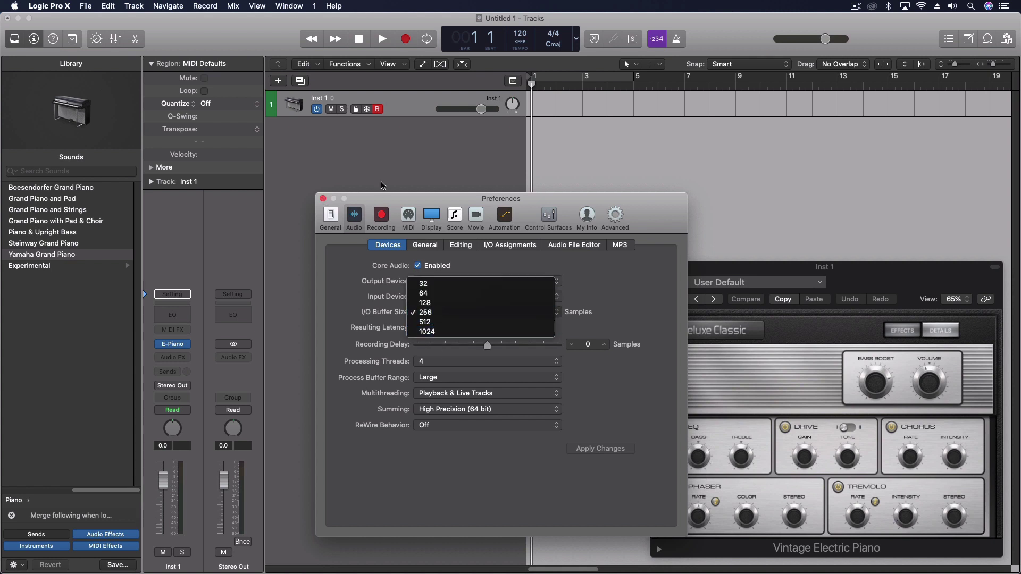
{"action": "left_click", "coordinate": [393, 200]}
{"action": "left_click", "coordinate": [322, 199]}
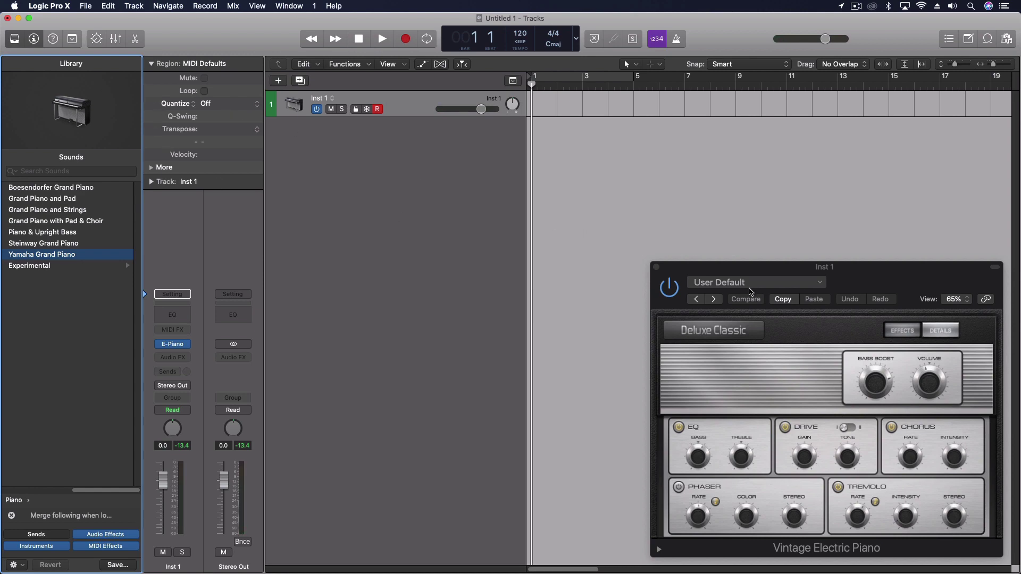
- Reposition the Vintage Electric Piano plug-in window and show the global tracks
{"action": "left_click_drag", "start_coordinate": [784, 273], "coordinate": [755, 269]}
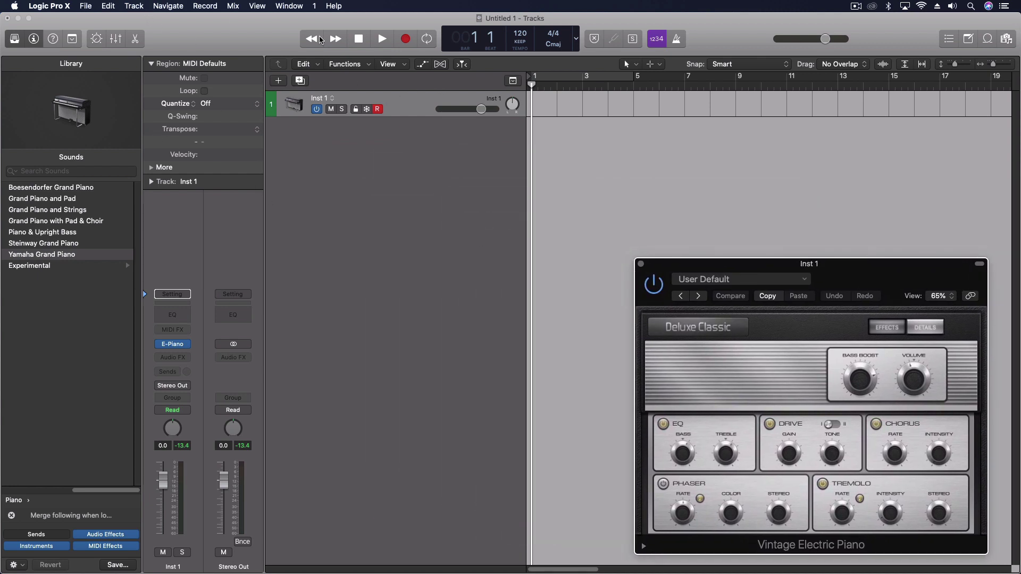
{"action": "left_click", "coordinate": [513, 81]}
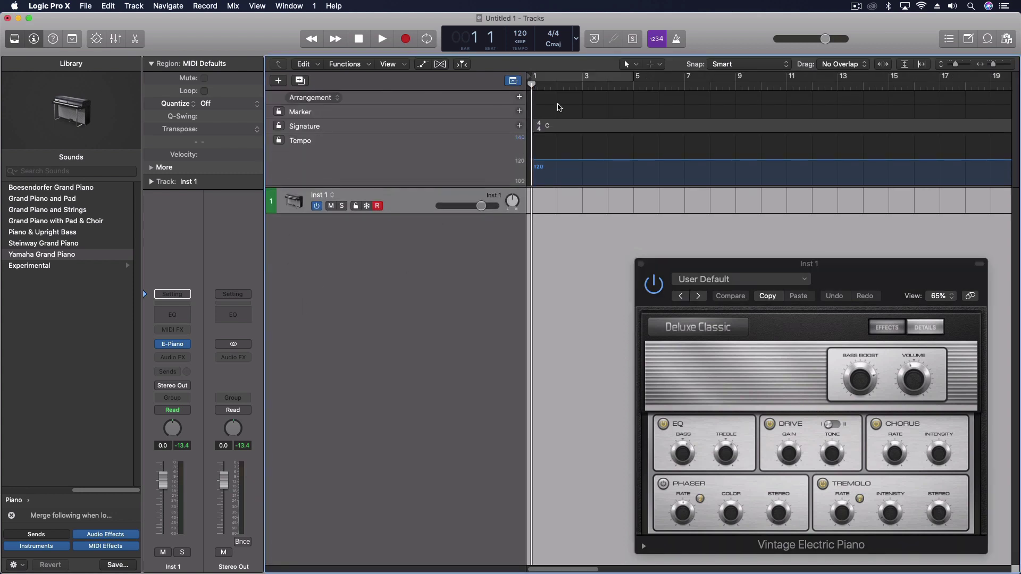
- Add Intro, Verse, Chorus, Bridge, and Outro markers to the Arrangement track
{"action": "left_click", "coordinate": [519, 97]}
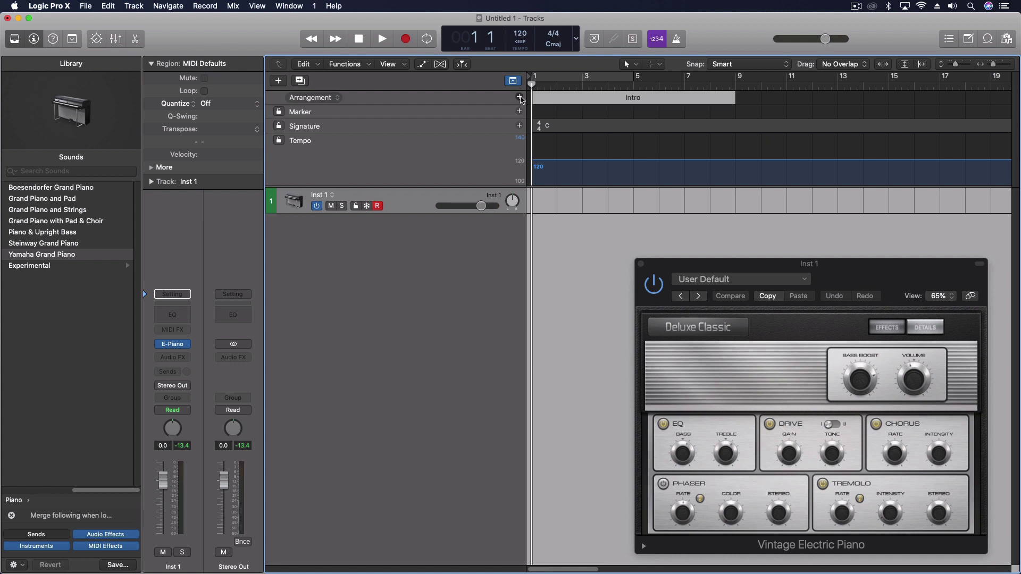
{"action": "left_click", "coordinate": [519, 97]}
{"action": "left_click", "coordinate": [519, 97]}
{"action": "left_click", "coordinate": [519, 97]}
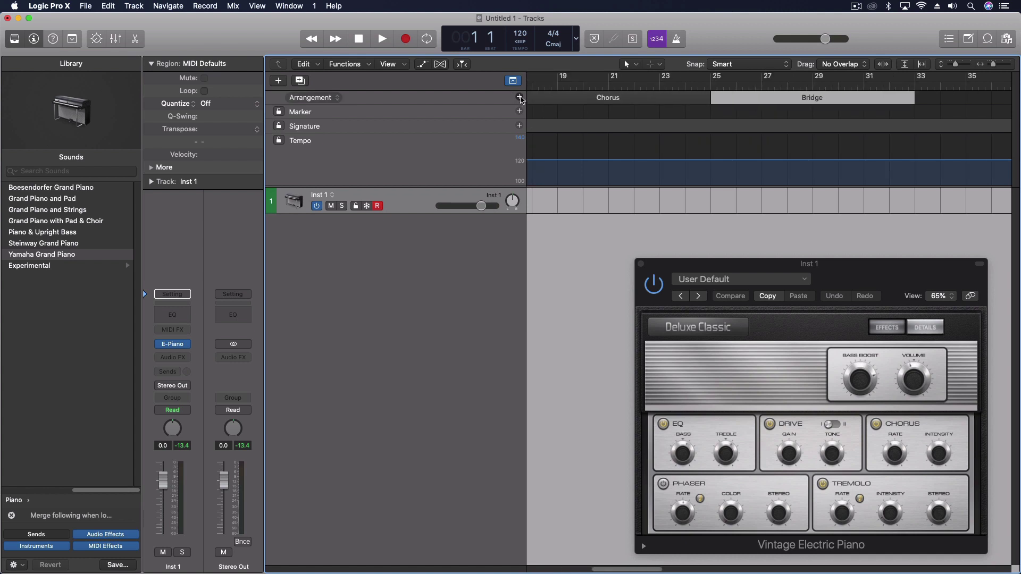
{"action": "left_click", "coordinate": [520, 97]}
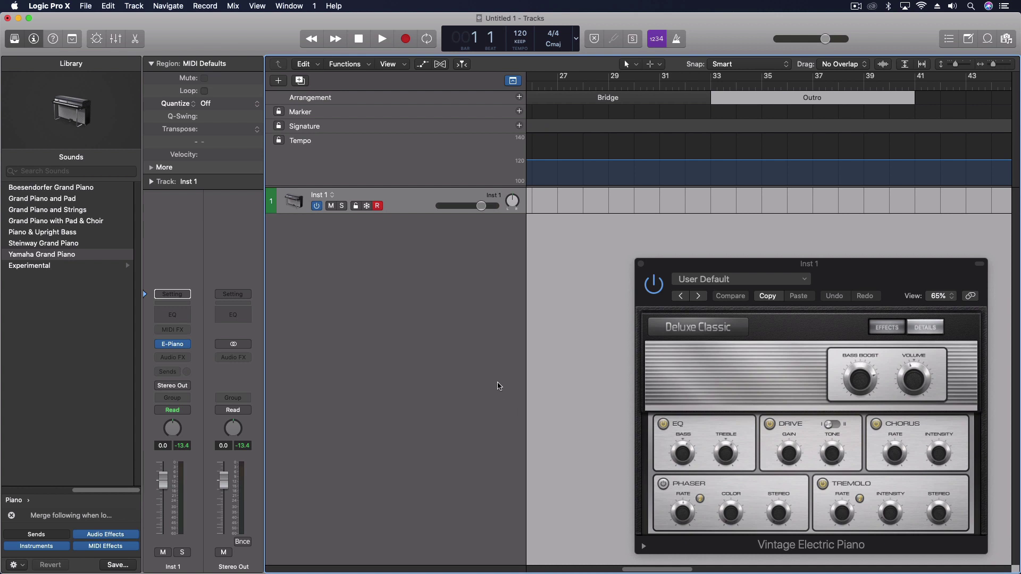
{"action": "key", "text": "super+Left"}
{"action": "key", "text": "super+Left"}
{"action": "key", "text": "super+Left"}
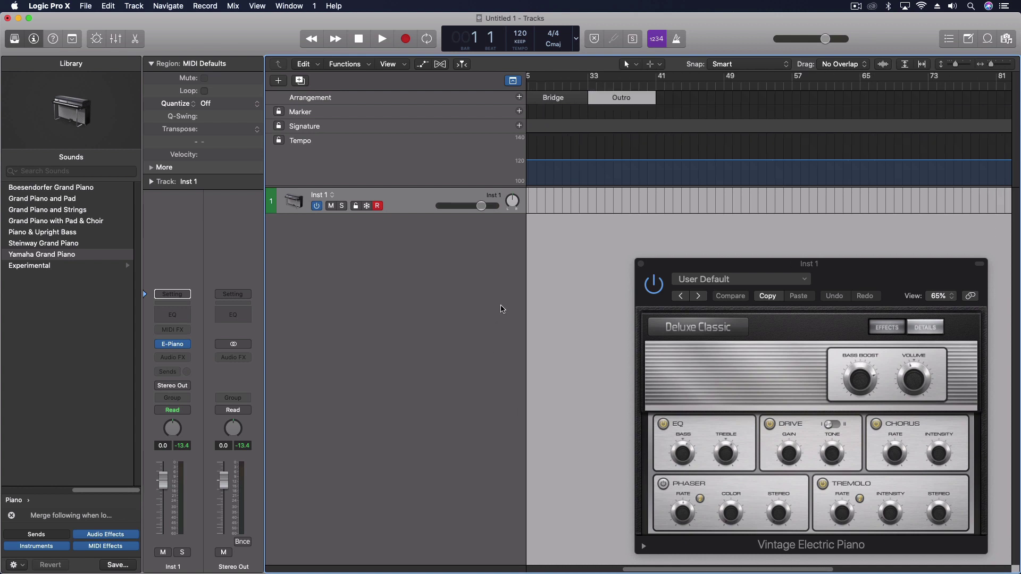
{"action": "scroll", "coordinate": [569, 160], "scroll_direction": "left", "scroll_amount": 5}
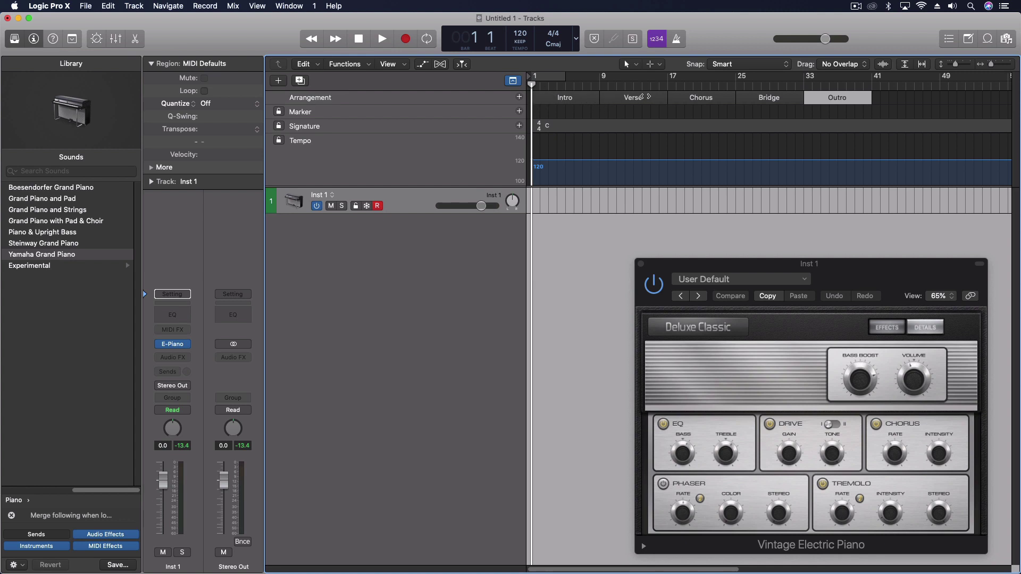
- Try to shorten the Intro arrangement marker to about four bars by moving its end
{"action": "left_click", "coordinate": [585, 99]}
{"action": "left_click", "coordinate": [597, 100]}
{"action": "mouse_move", "coordinate": [594, 99]}
{"action": "left_mouse_down"}
{"action": "mouse_move", "coordinate": [556, 101]}
{"action": "mouse_move", "coordinate": [600, 102]}
{"action": "left_mouse_up"}
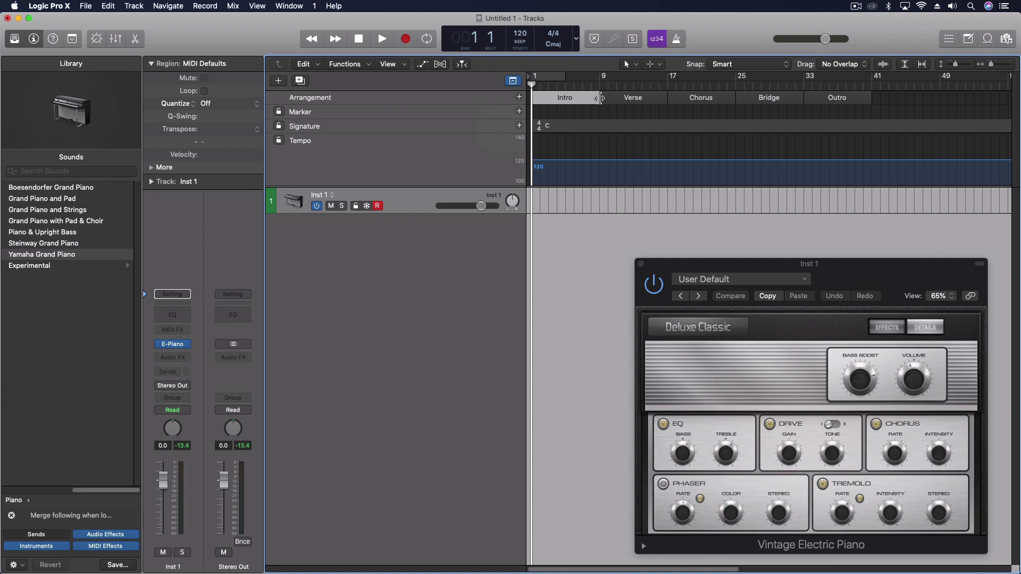
{"action": "left_click_drag", "start_coordinate": [600, 100], "coordinate": [564, 101]}
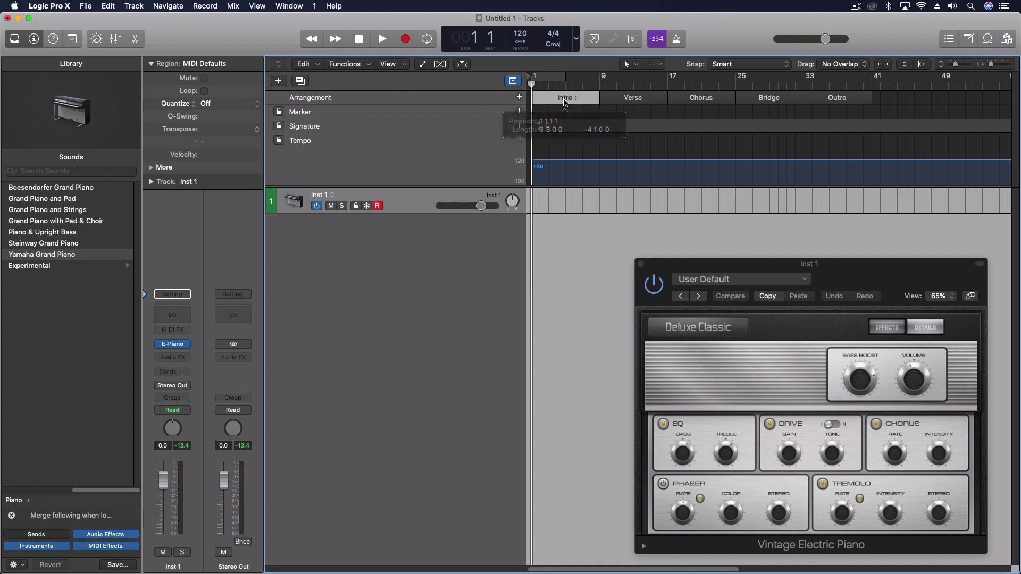
- Undo the arrangement marker additions until the Arrangement track is empty
{"action": "key", "text": "super+z"}
{"action": "key", "text": "super+z"}
{"action": "key", "text": "super+z"}
{"action": "key", "text": "super+z"}
{"action": "key", "text": "super+z"}
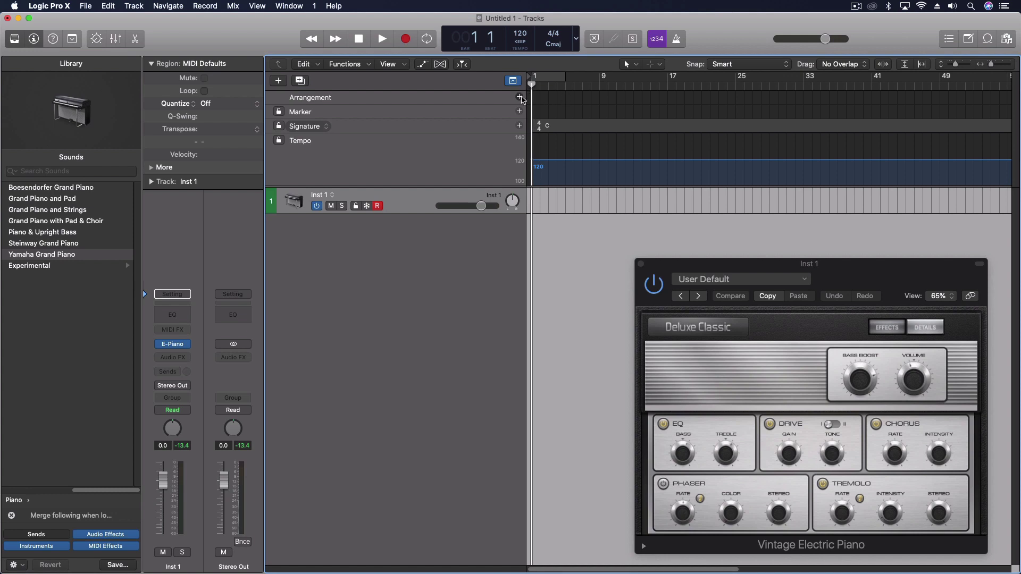
- Add an Intro arrangement marker shortened to about two bars, followed by Verse, Chorus, Bridge, and Outro markers
{"action": "left_click", "coordinate": [519, 97]}
{"action": "left_click_drag", "start_coordinate": [601, 102], "coordinate": [548, 99]}
{"action": "left_click", "coordinate": [519, 97]}
{"action": "left_click", "coordinate": [519, 97]}
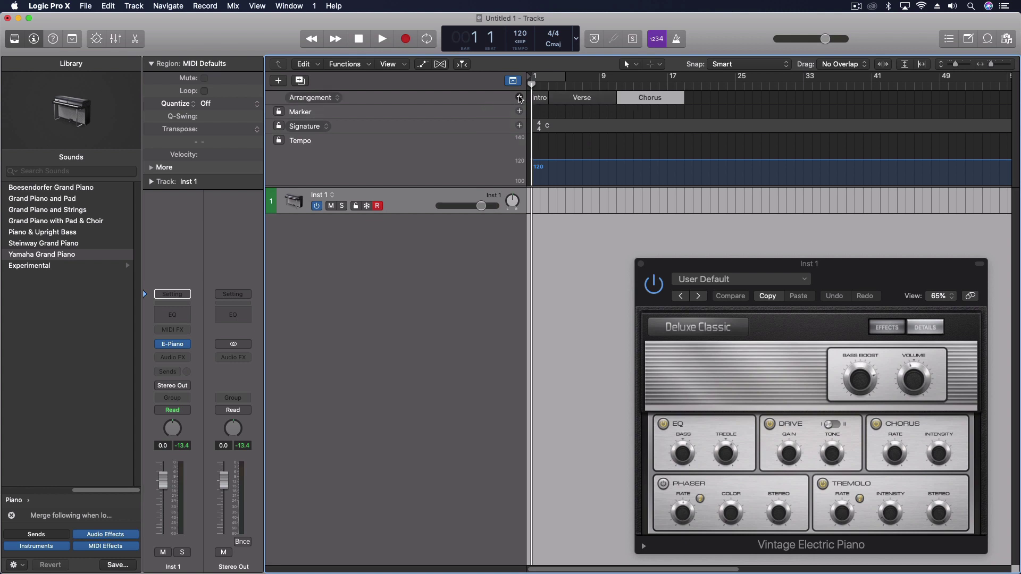
{"action": "left_click", "coordinate": [519, 97]}
{"action": "left_click", "coordinate": [520, 97]}
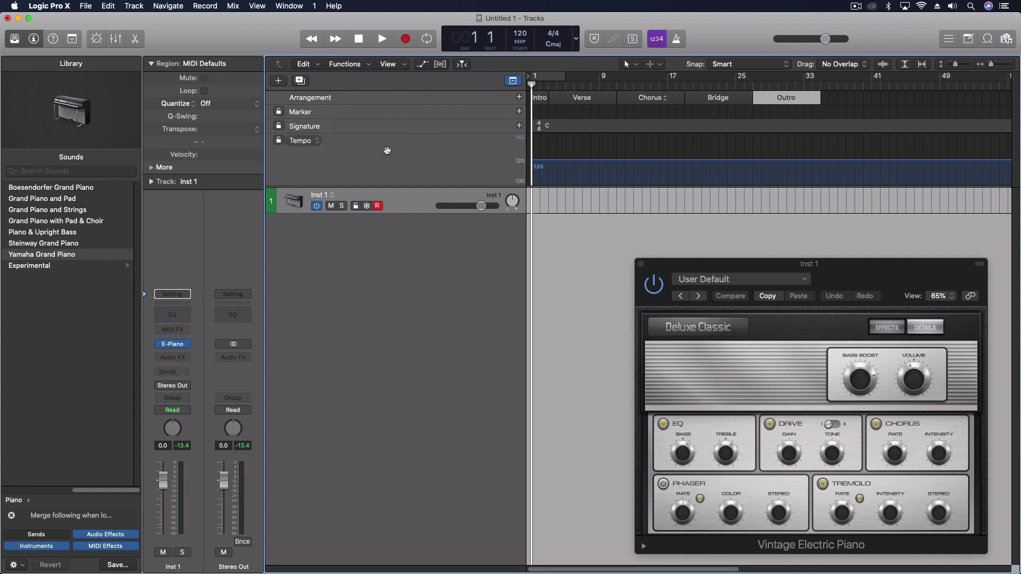
- Create a new Drummer track and move the electric piano plug-in window below the track area
{"action": "left_click", "coordinate": [142, 4]}
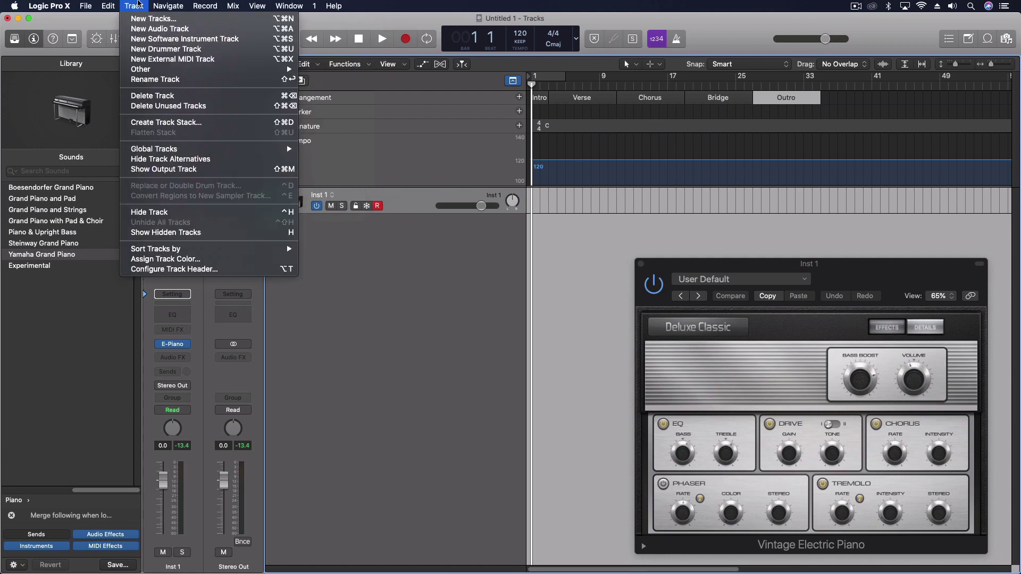
{"action": "left_click", "coordinate": [137, 5]}
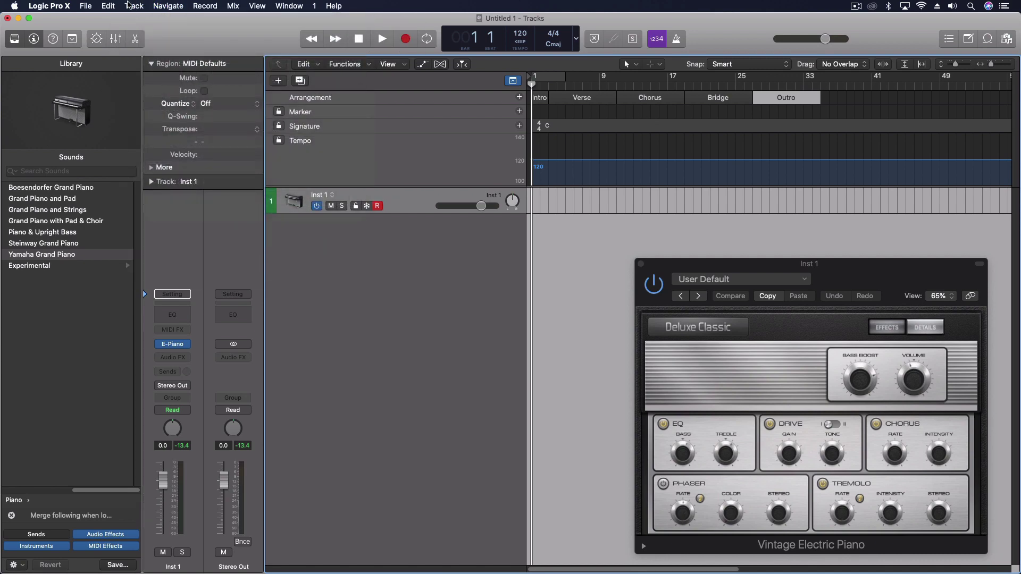
{"action": "left_click", "coordinate": [129, 5]}
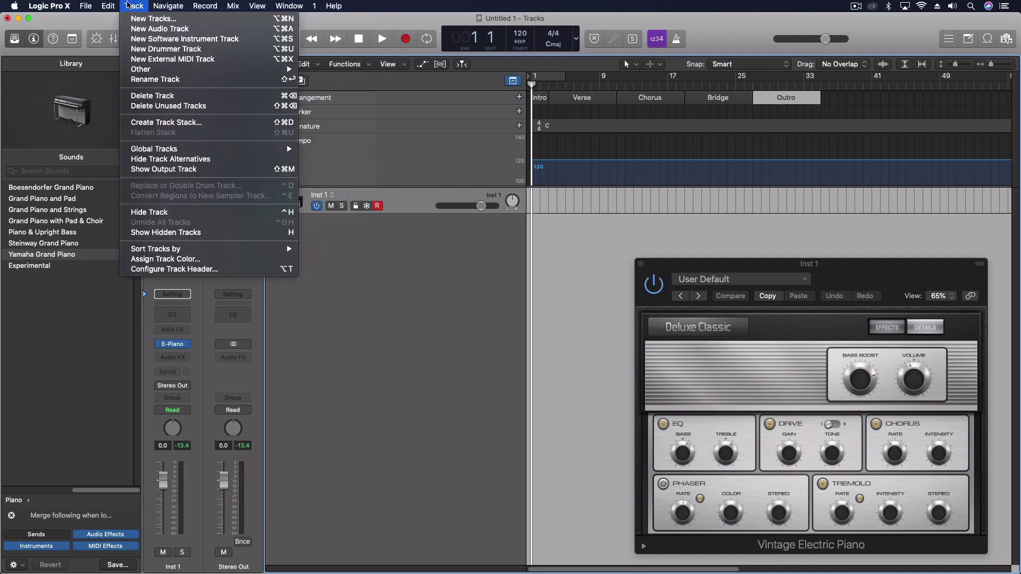
{"action": "left_click", "coordinate": [144, 49]}
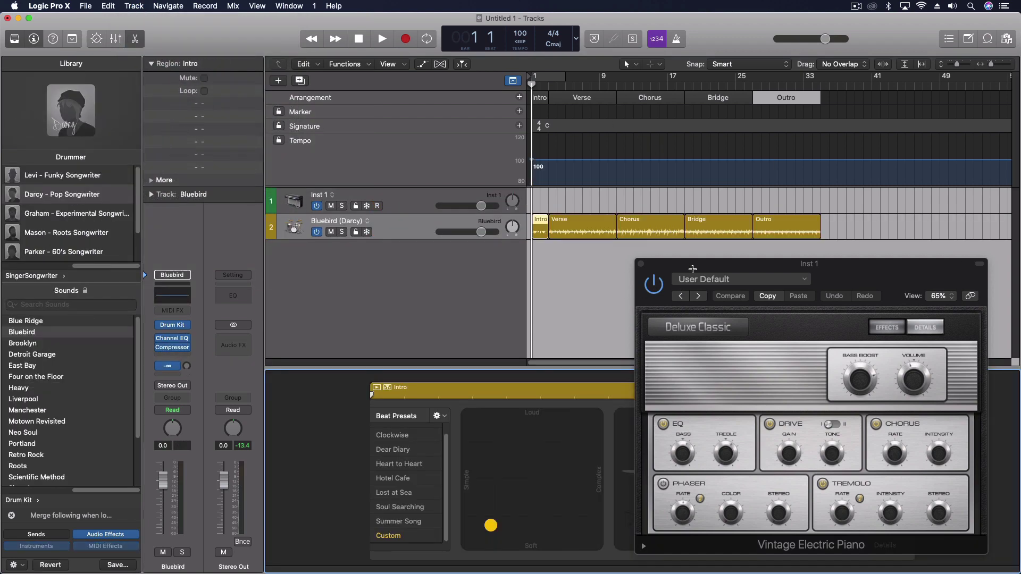
{"action": "left_click_drag", "start_coordinate": [691, 269], "coordinate": [693, 368]}
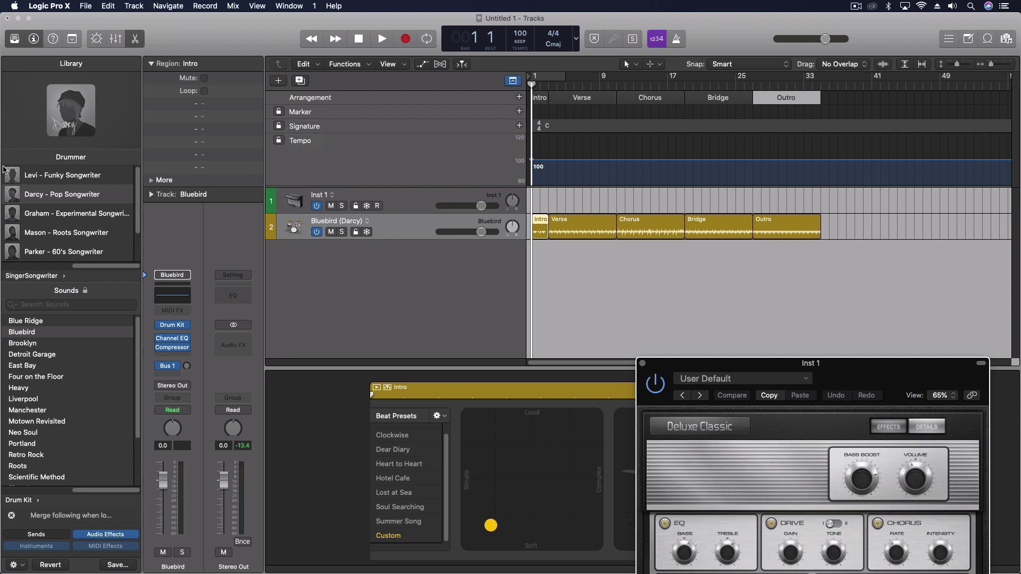
- Browse the Songwriter drummers and assign Tyrell - Pop Brush to the Drummer track
{"action": "scroll", "coordinate": [74, 201], "scroll_direction": "left", "scroll_amount": 5}
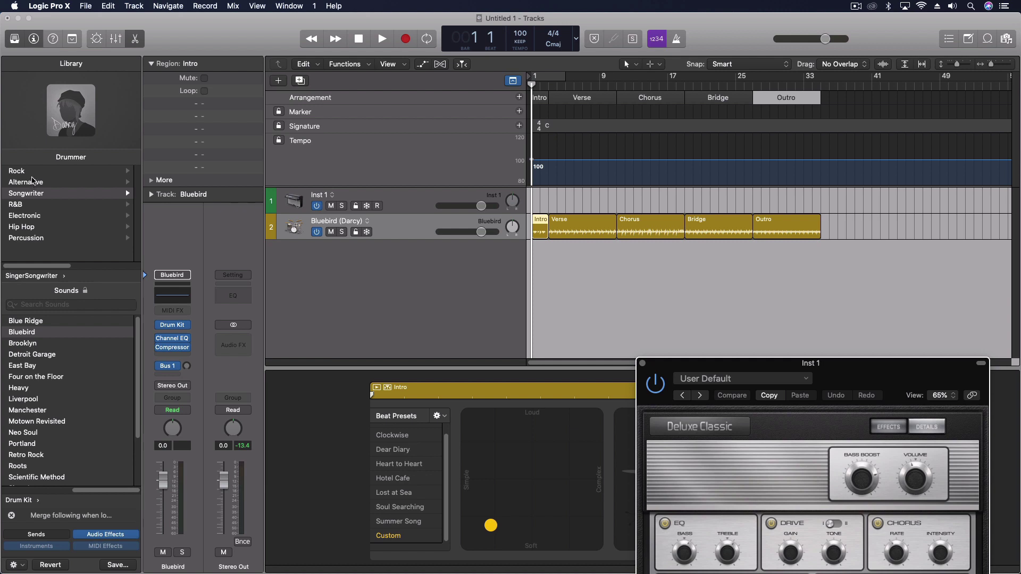
{"action": "left_click", "coordinate": [35, 194]}
{"action": "scroll", "coordinate": [80, 218], "scroll_direction": "down", "scroll_amount": 2}
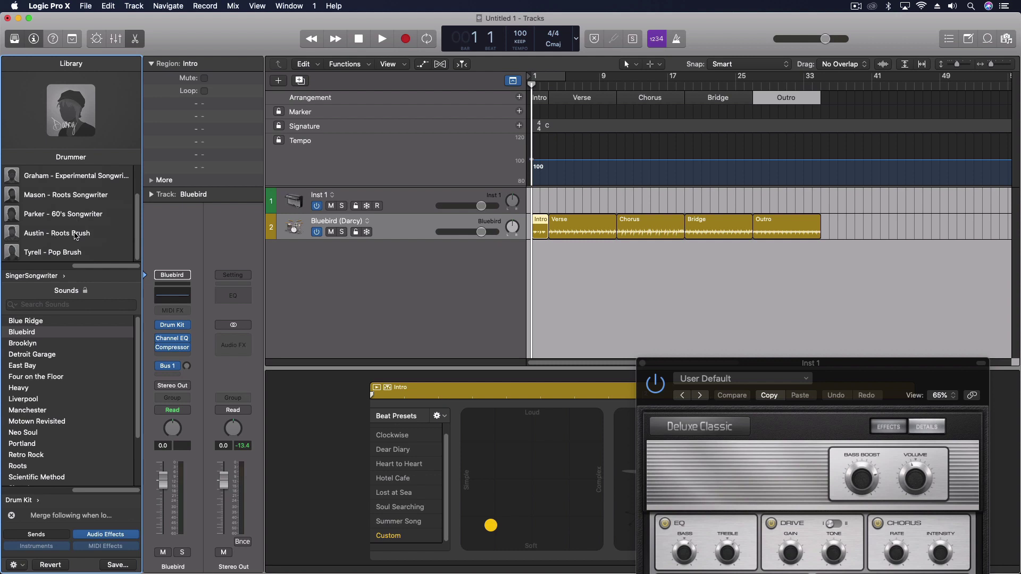
{"action": "scroll", "coordinate": [96, 207], "scroll_direction": "up", "scroll_amount": 2}
{"action": "scroll", "coordinate": [91, 223], "scroll_direction": "down", "scroll_amount": 2}
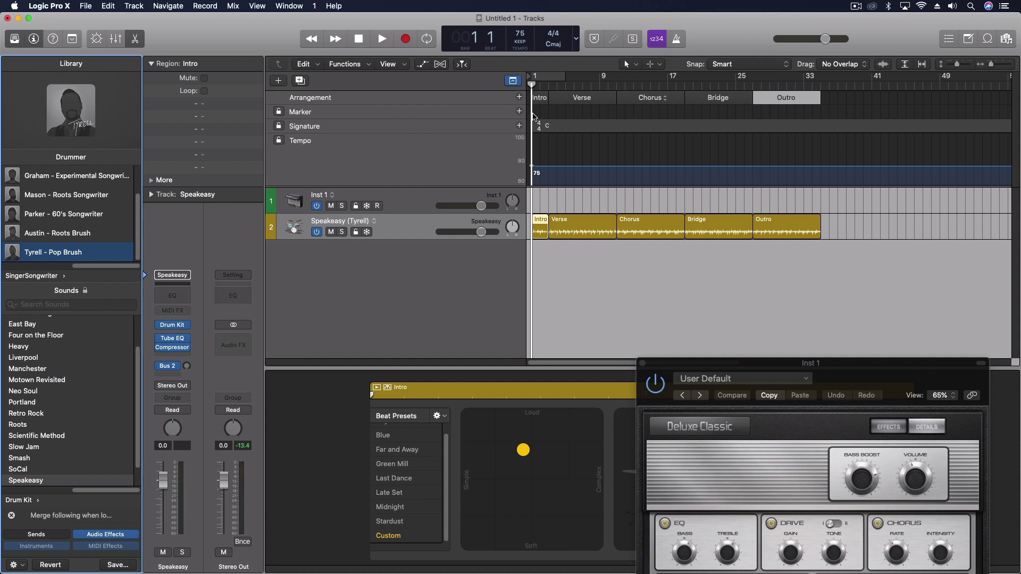
- Play the project from the start, select the Inst 1 track to play along with the drums, and stop playback
{"action": "key", "text": "space"}
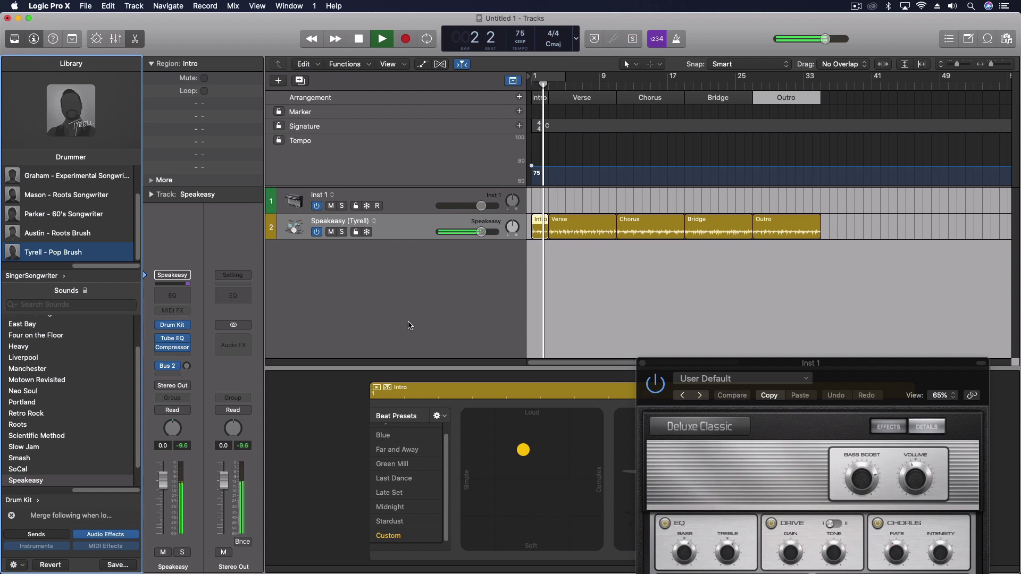
{"action": "left_click", "coordinate": [400, 201]}
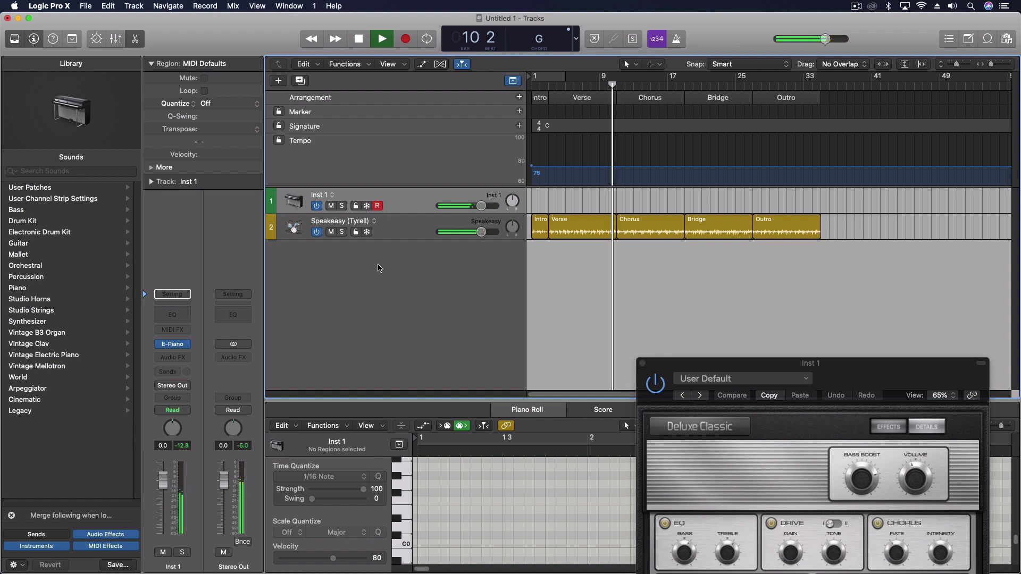
{"action": "key", "text": "space"}
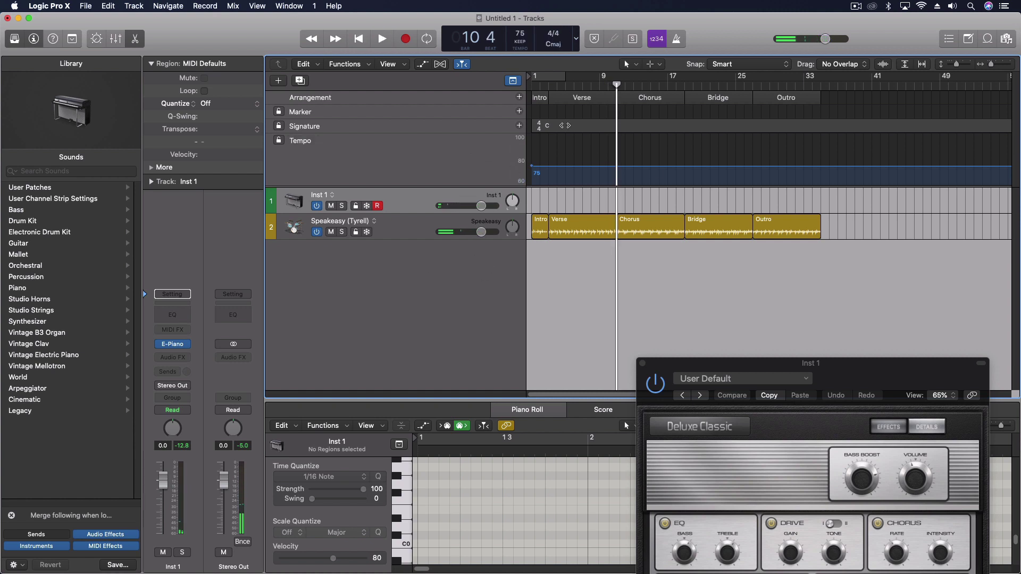
- Add Capture Recording to the control bar and use it to capture the electric piano performance as a region on Inst 1
{"action": "right_click", "coordinate": [266, 38]}
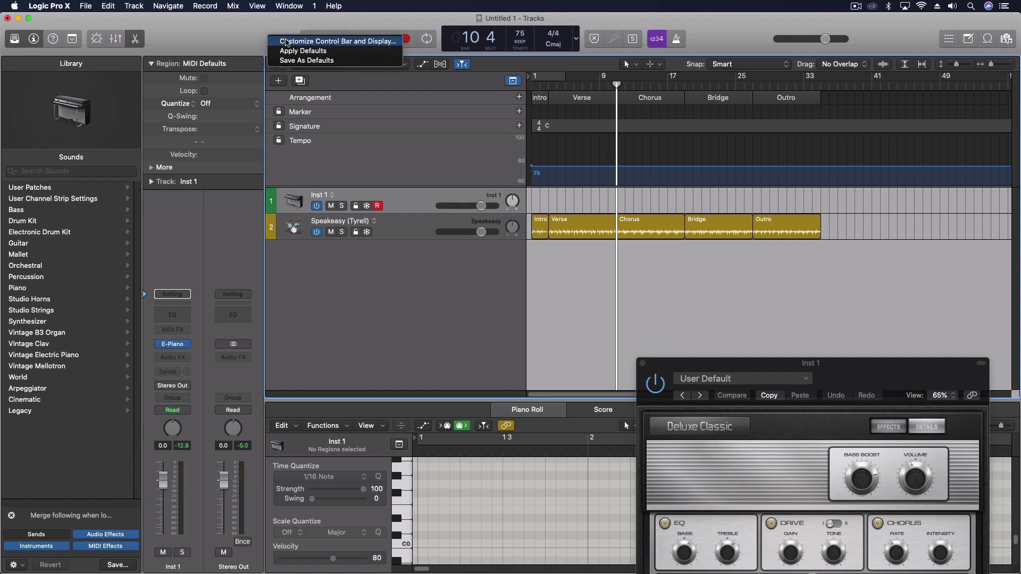
{"action": "left_click", "coordinate": [289, 43]}
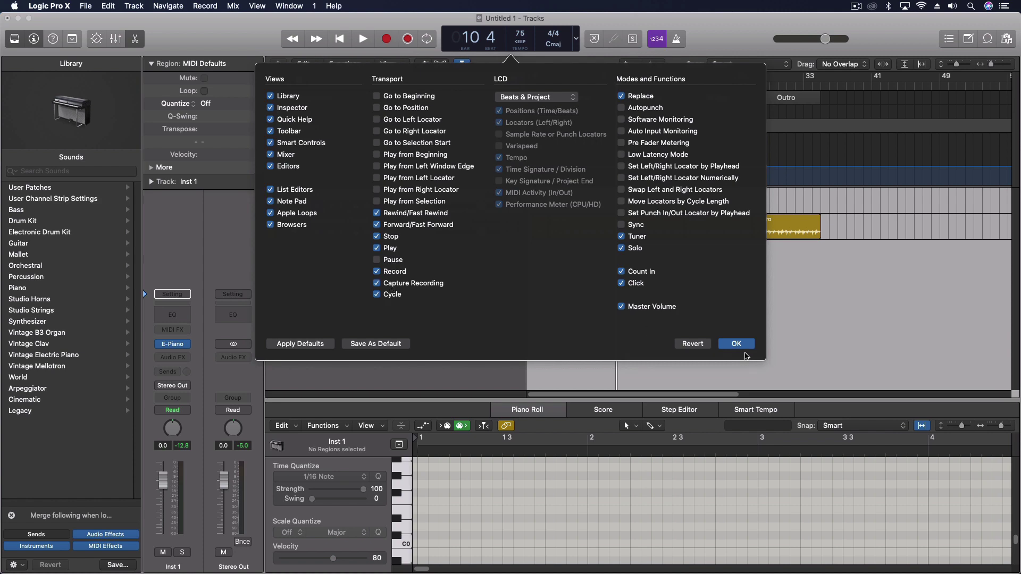
{"action": "left_click", "coordinate": [743, 346]}
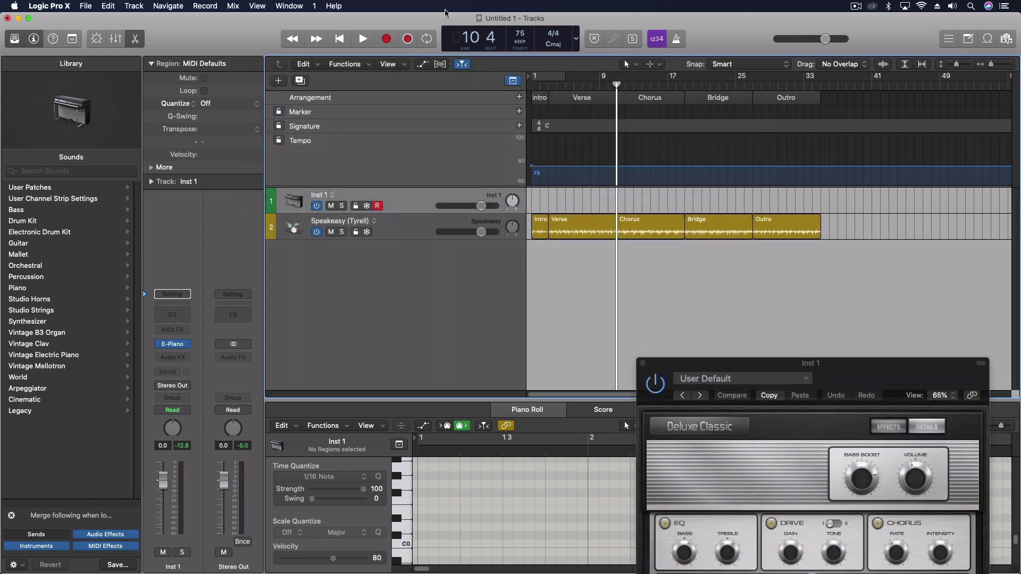
{"action": "left_click", "coordinate": [408, 39]}
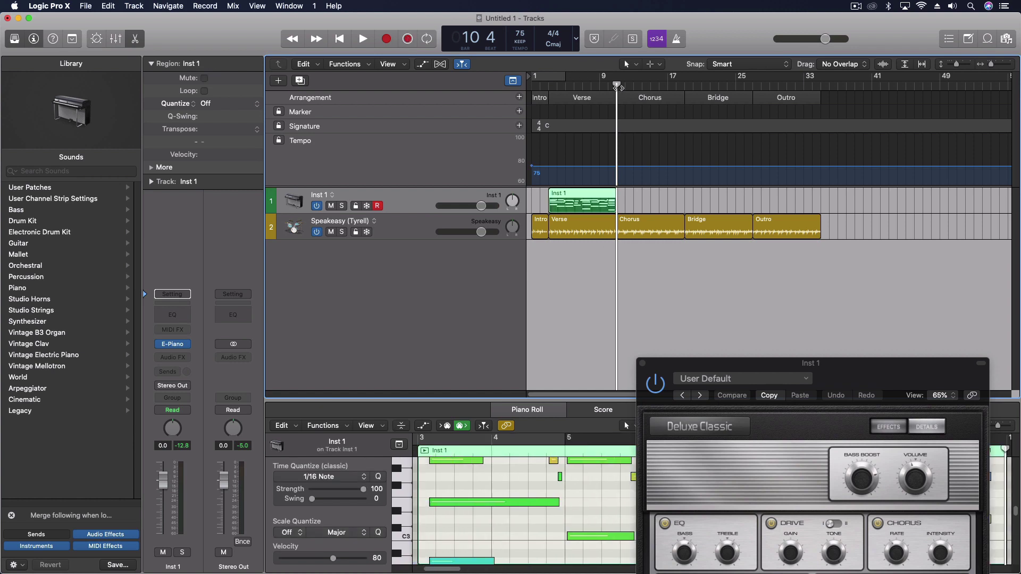
- Move the playhead to bar 3 and apply Smart Quantize at 1/8 Note to the Inst 1 region
{"action": "left_click_drag", "start_coordinate": [618, 87], "coordinate": [546, 88]}
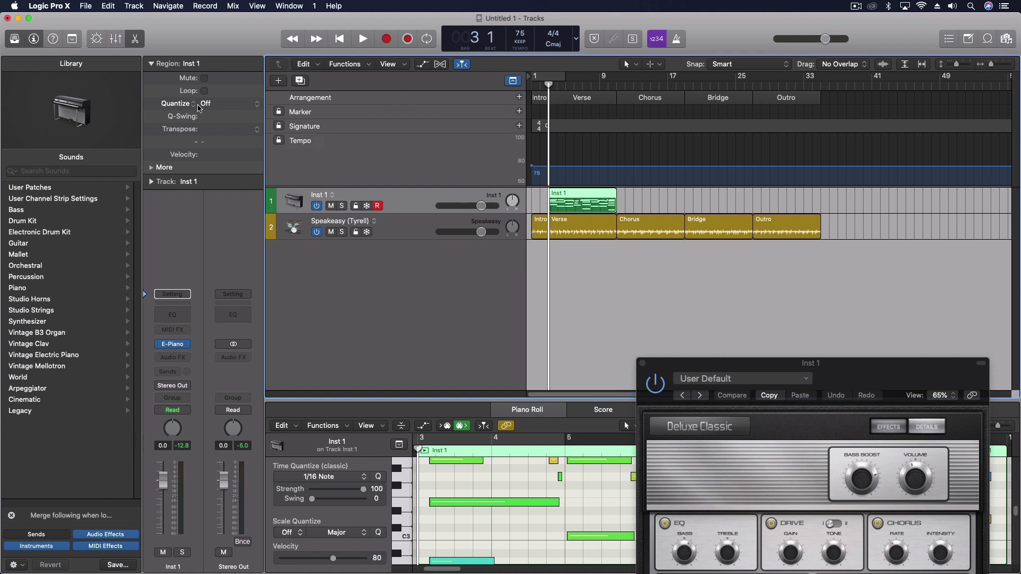
{"action": "left_click", "coordinate": [182, 104]}
{"action": "left_click", "coordinate": [183, 111]}
{"action": "left_click", "coordinate": [250, 105]}
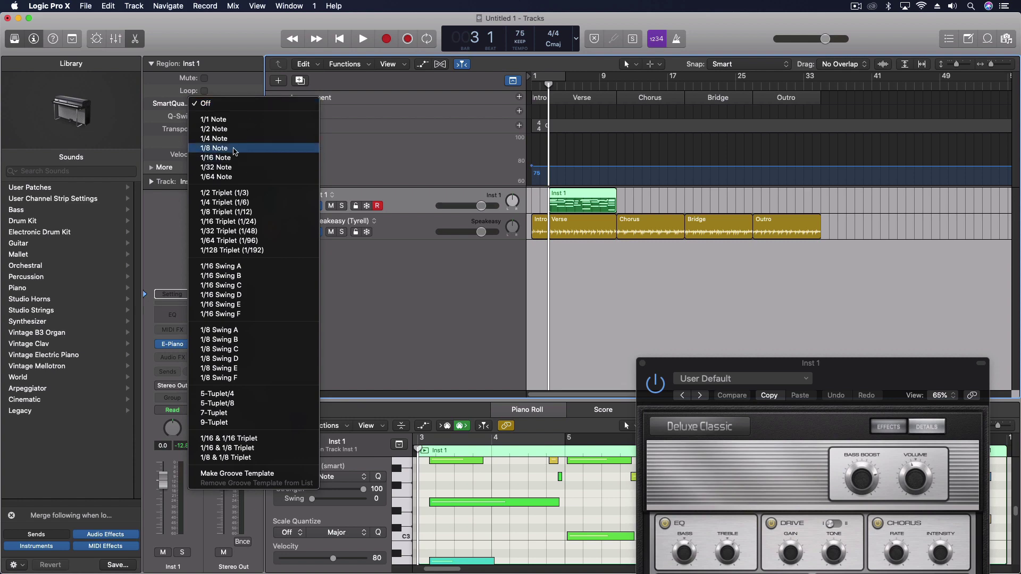
{"action": "left_click", "coordinate": [235, 152]}
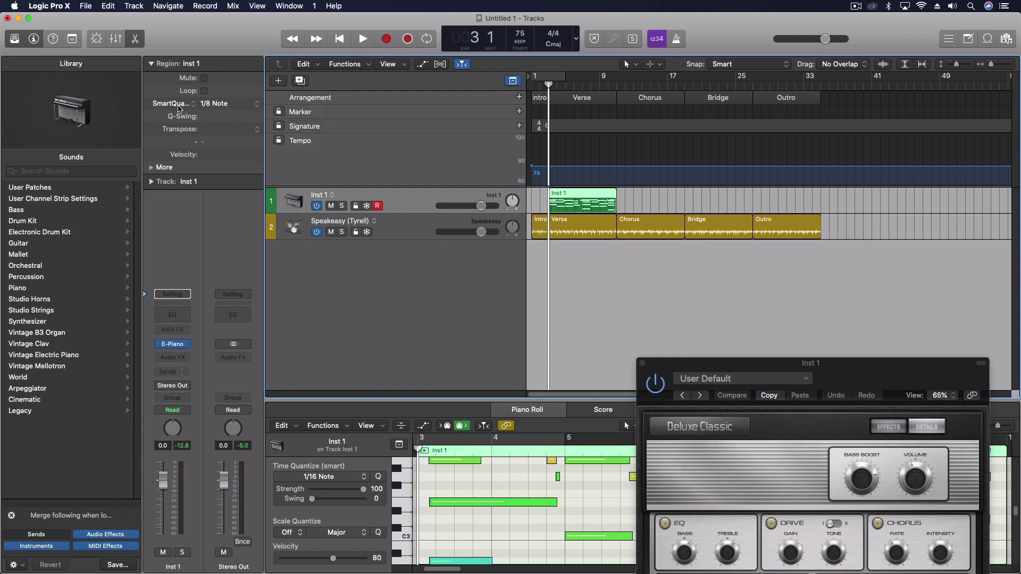
{"action": "left_click", "coordinate": [180, 107]}
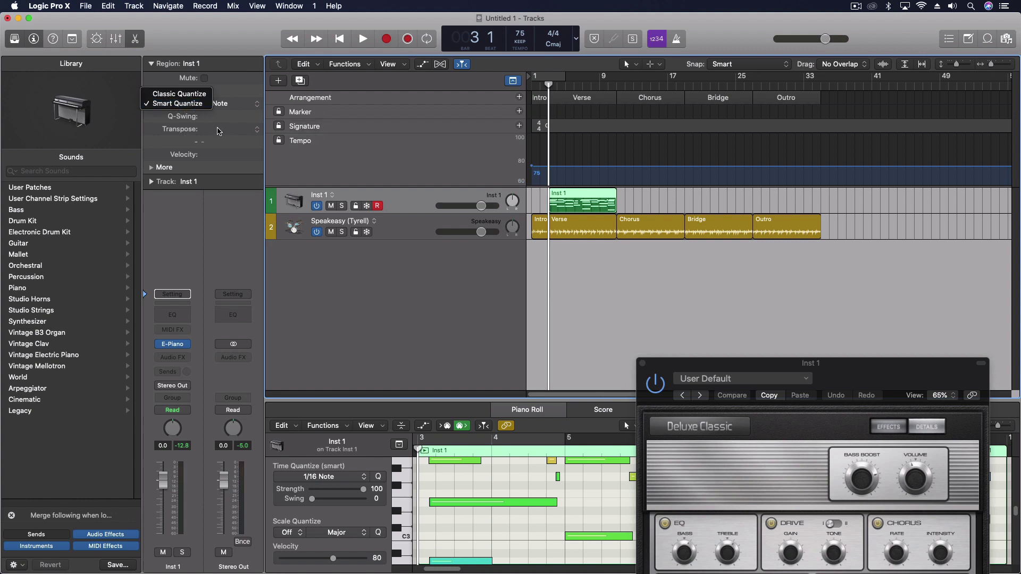
{"action": "left_click", "coordinate": [218, 131]}
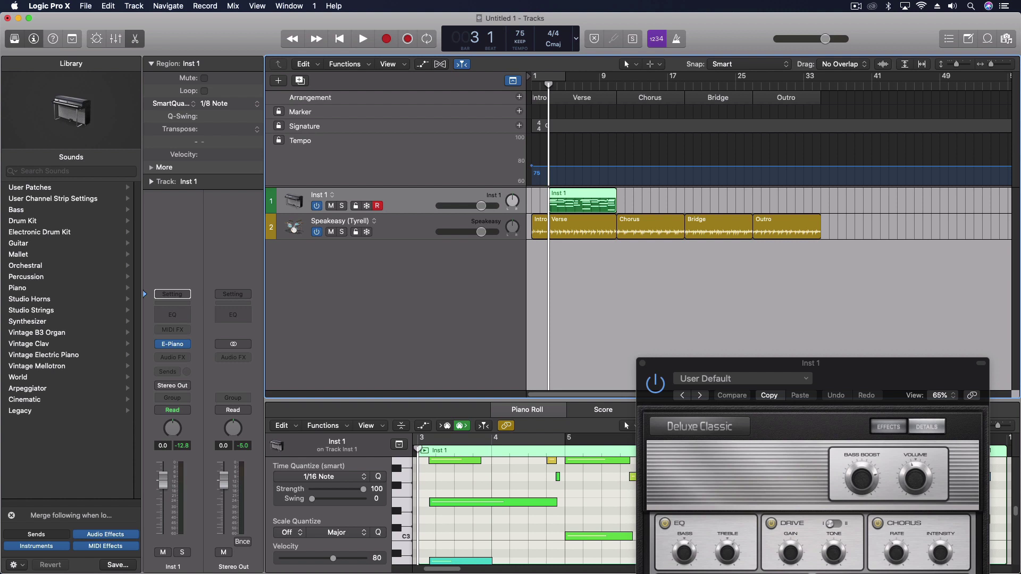
- Start playback, close the electric piano plug-in window, and enlarge the Piano Roll over the track area
{"action": "key", "text": "space"}
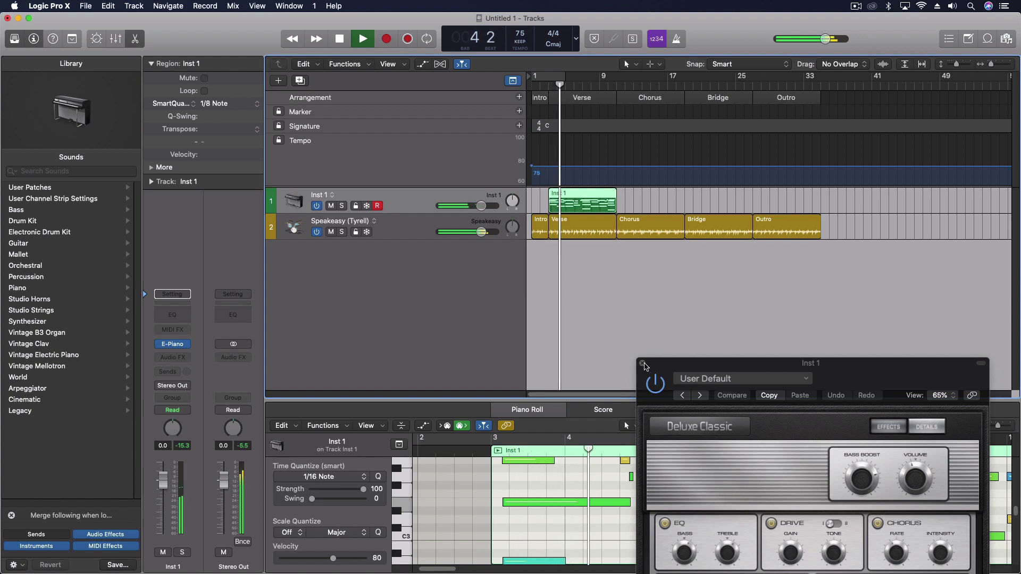
{"action": "left_click", "coordinate": [643, 364]}
{"action": "left_click_drag", "start_coordinate": [585, 399], "coordinate": [624, 145]}
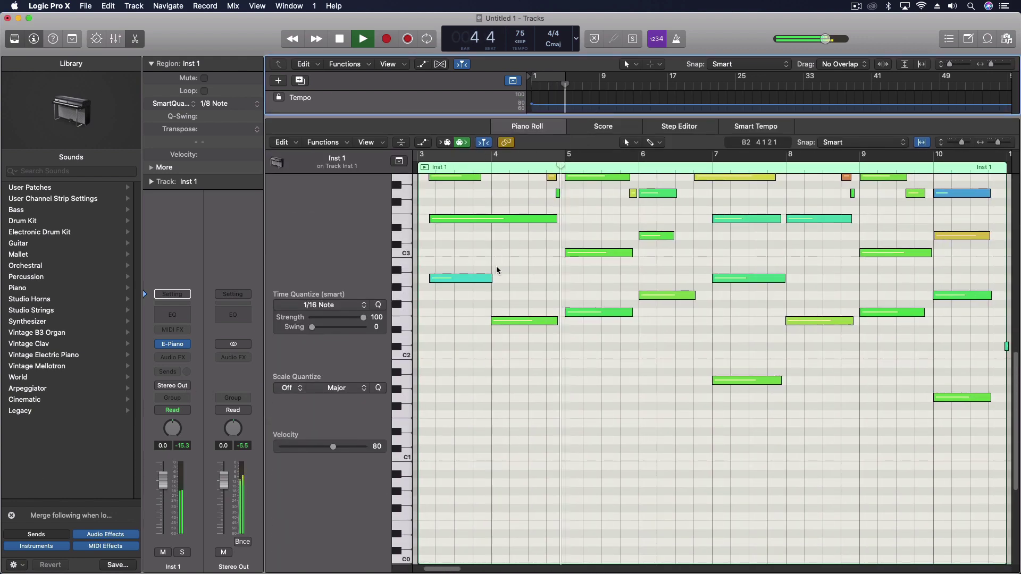
- Select the four notes of the first chord in the Piano Roll and extend their starts back to bar 3
{"action": "scroll", "coordinate": [498, 269], "scroll_direction": "up", "scroll_amount": 5}
{"action": "left_click_drag", "start_coordinate": [450, 479], "coordinate": [423, 238]}
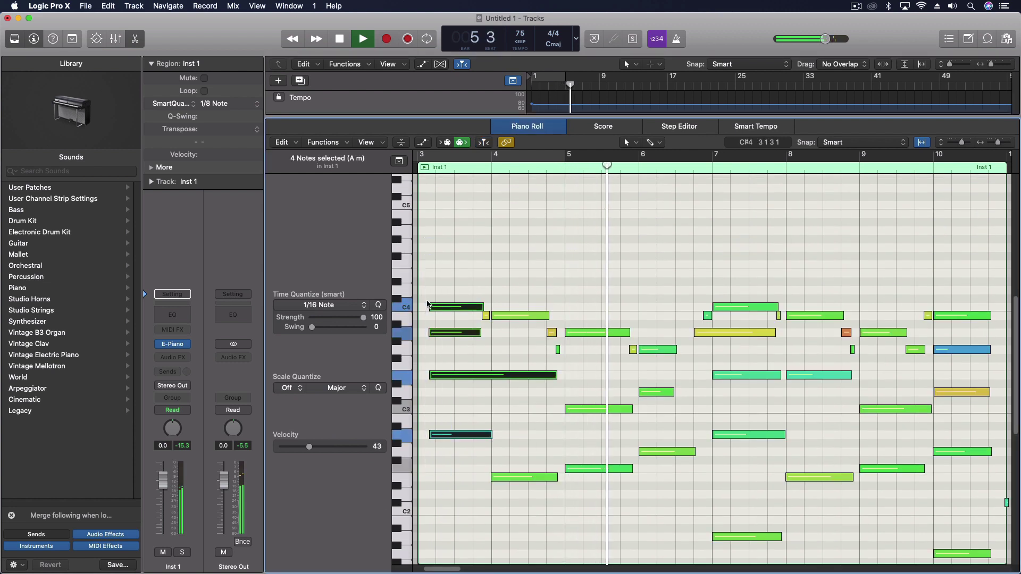
{"action": "left_click_drag", "start_coordinate": [430, 308], "coordinate": [421, 311]}
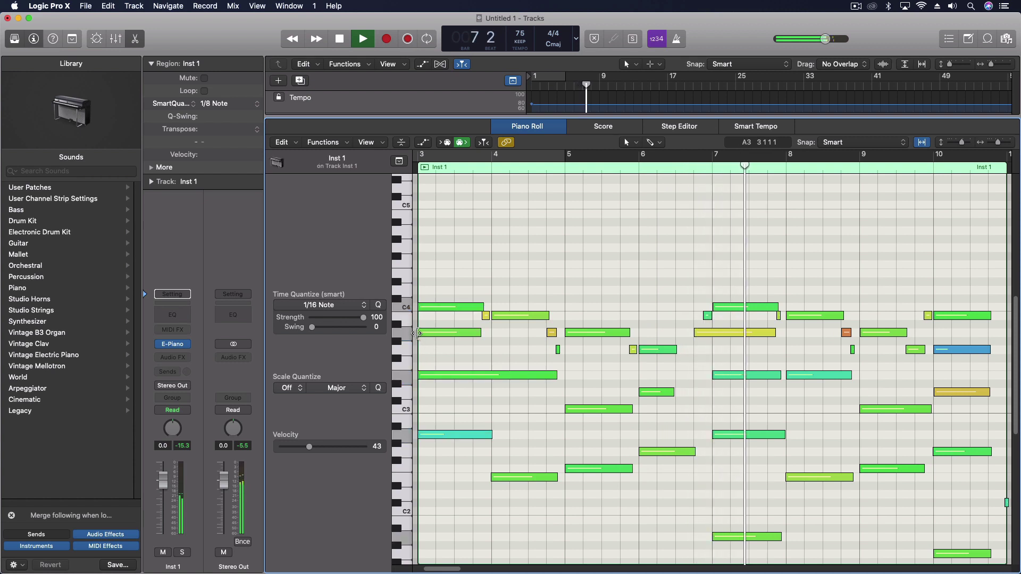
{"action": "left_click", "coordinate": [422, 334]}
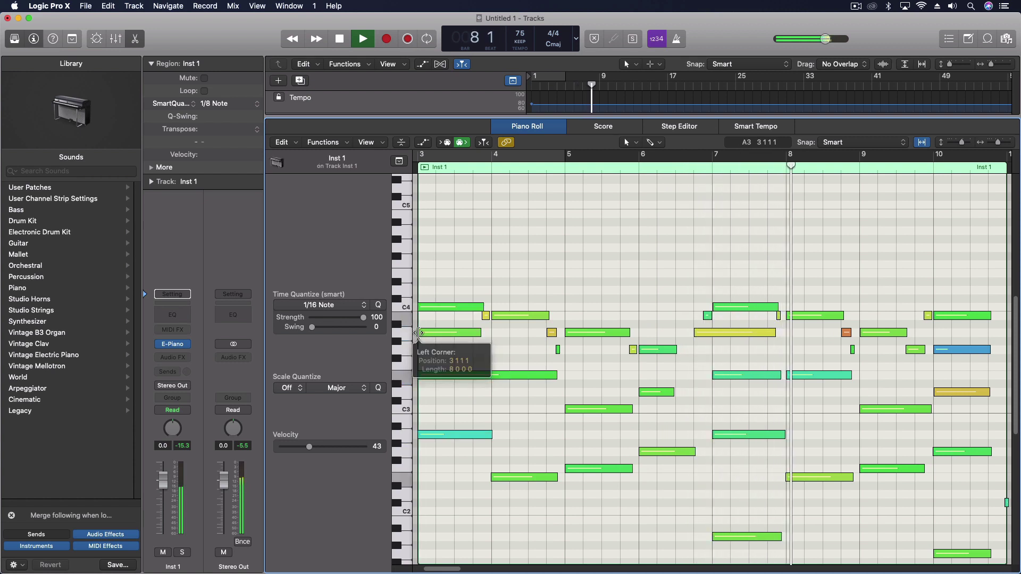
{"action": "left_click", "coordinate": [421, 332]}
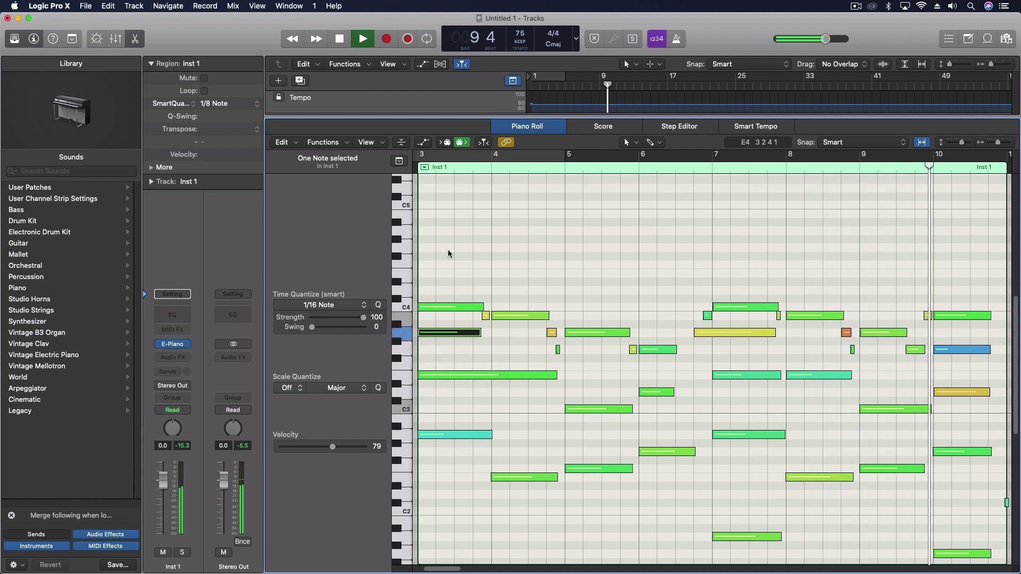
- Hide the Piano Roll, stop playback, and play the project again from bar 2
{"action": "left_click", "coordinate": [136, 40]}
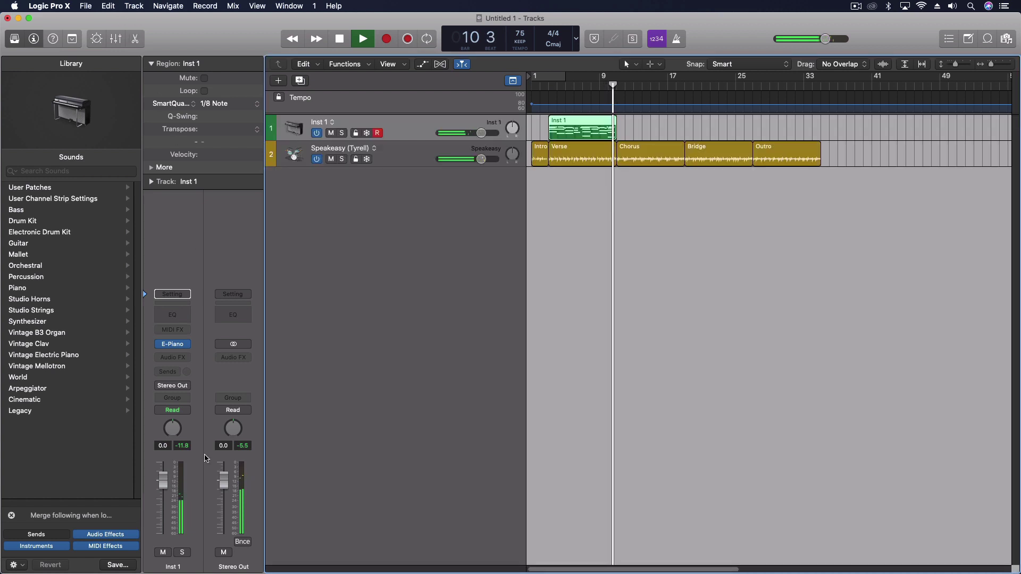
{"action": "key", "text": "space"}
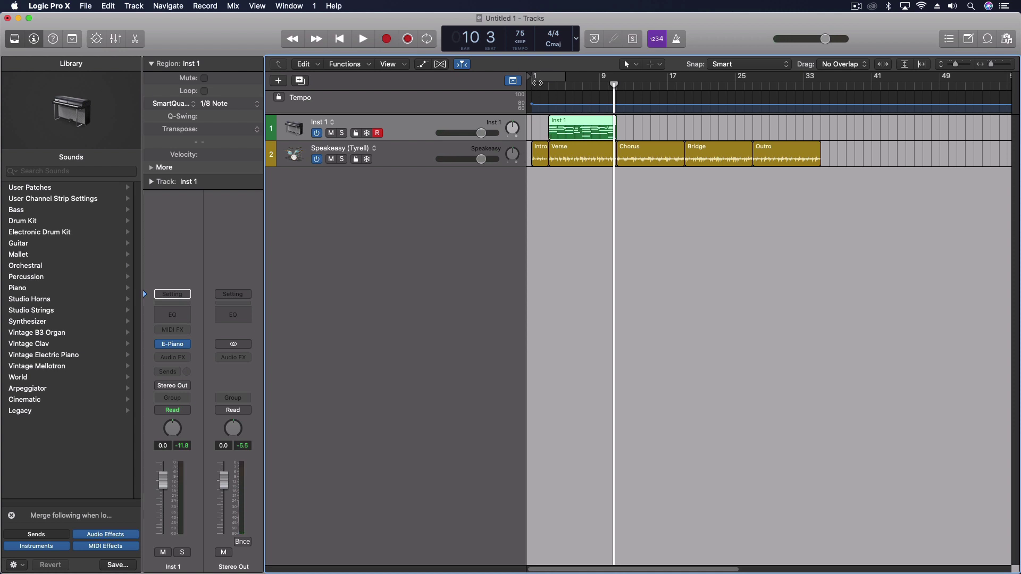
{"action": "left_click", "coordinate": [540, 83]}
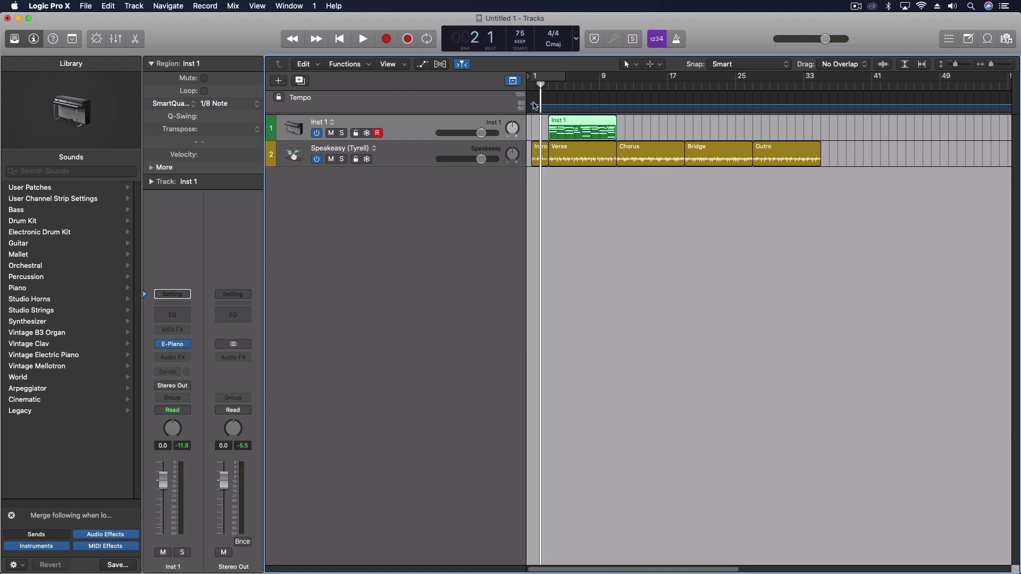
{"action": "key", "text": "space"}
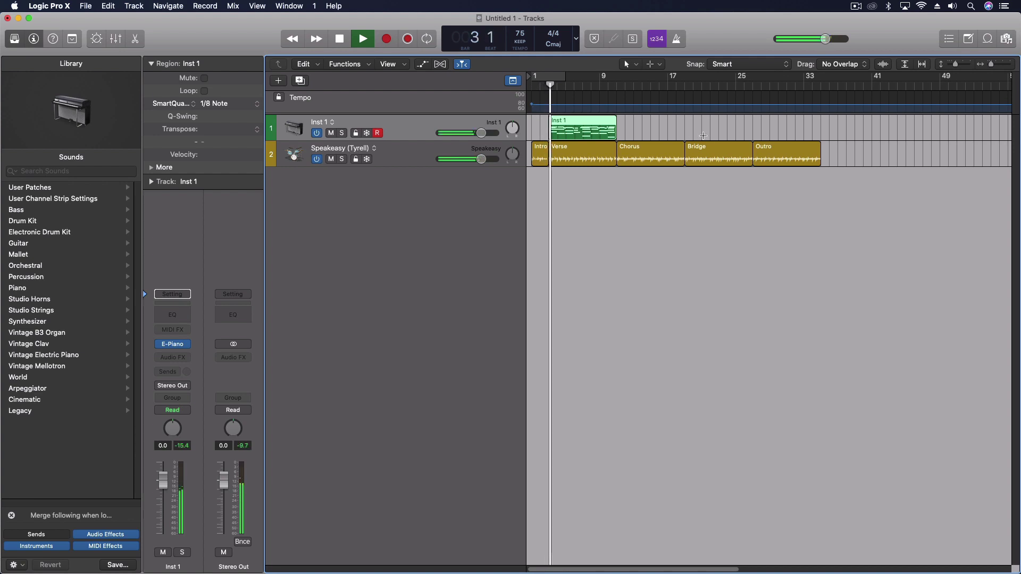
- Create a new software instrument track below the Drummer track and load the Upright Studio Bass patch
{"action": "double_click", "coordinate": [404, 187]}
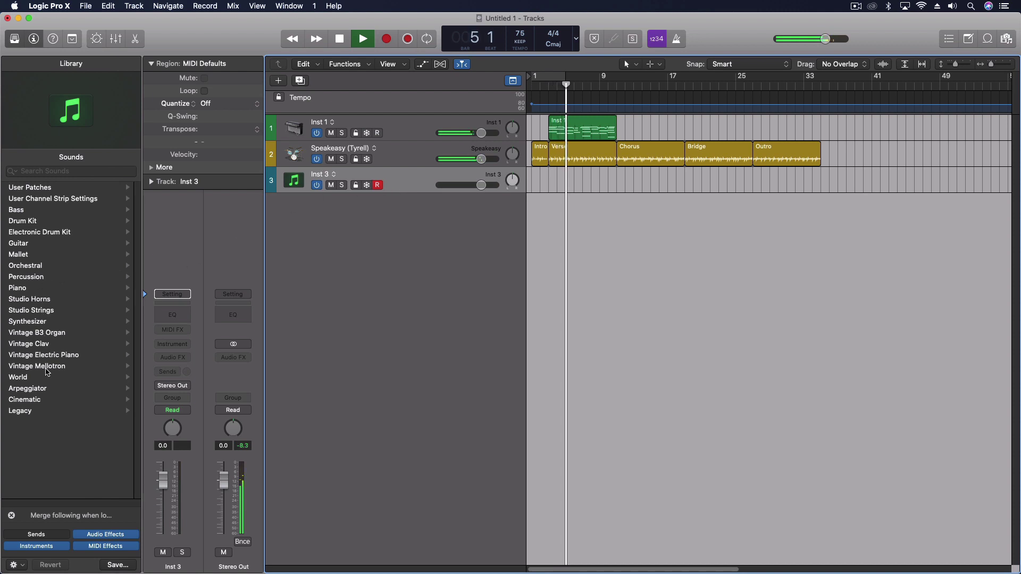
{"action": "left_click", "coordinate": [127, 210]}
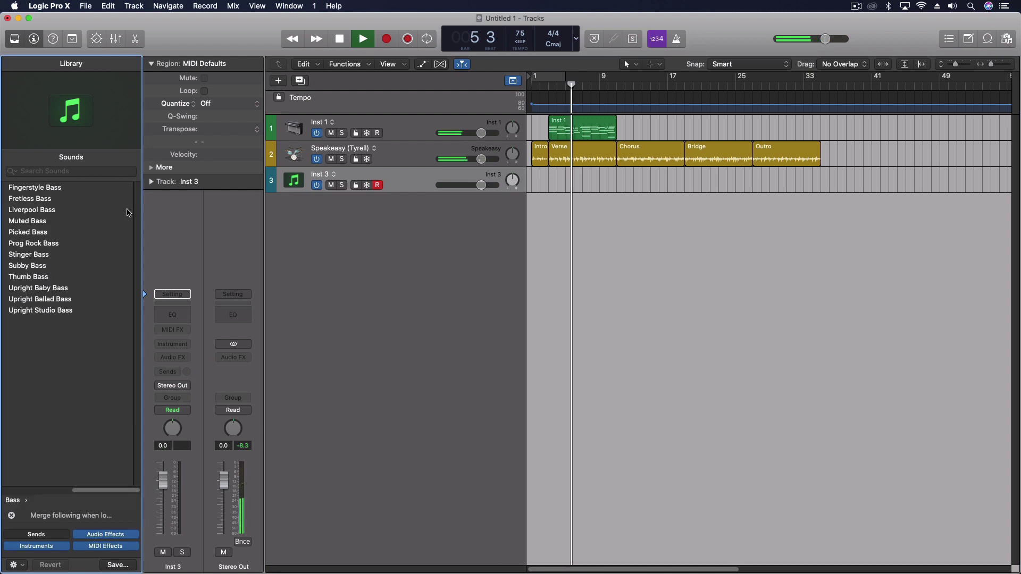
{"action": "left_click", "coordinate": [50, 311]}
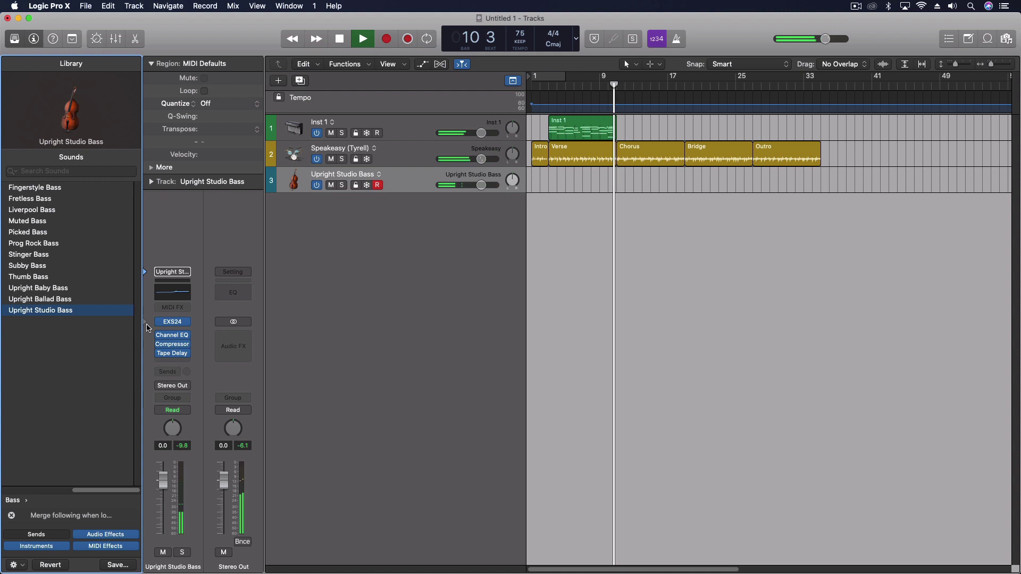
- Stop playback, capture the bass performance as a region, and trim the region's start to bar 7
{"action": "key", "text": "space"}
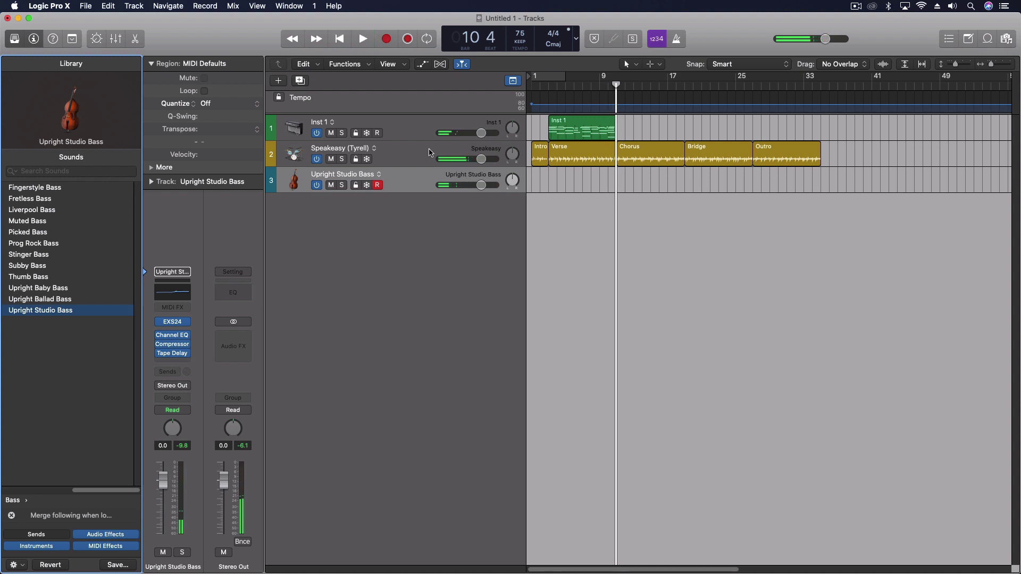
{"action": "left_click", "coordinate": [408, 42]}
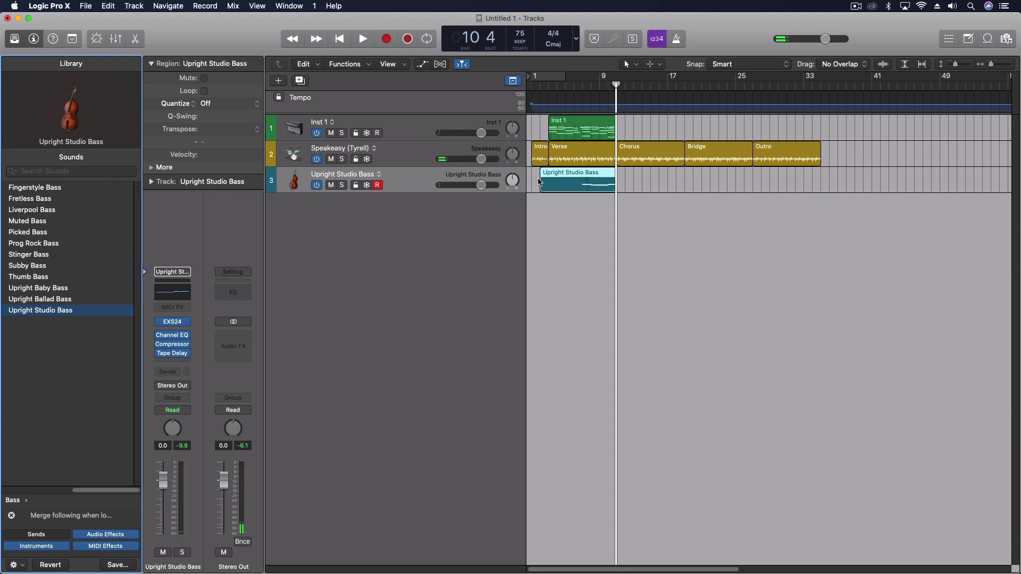
{"action": "left_click_drag", "start_coordinate": [542, 187], "coordinate": [583, 188]}
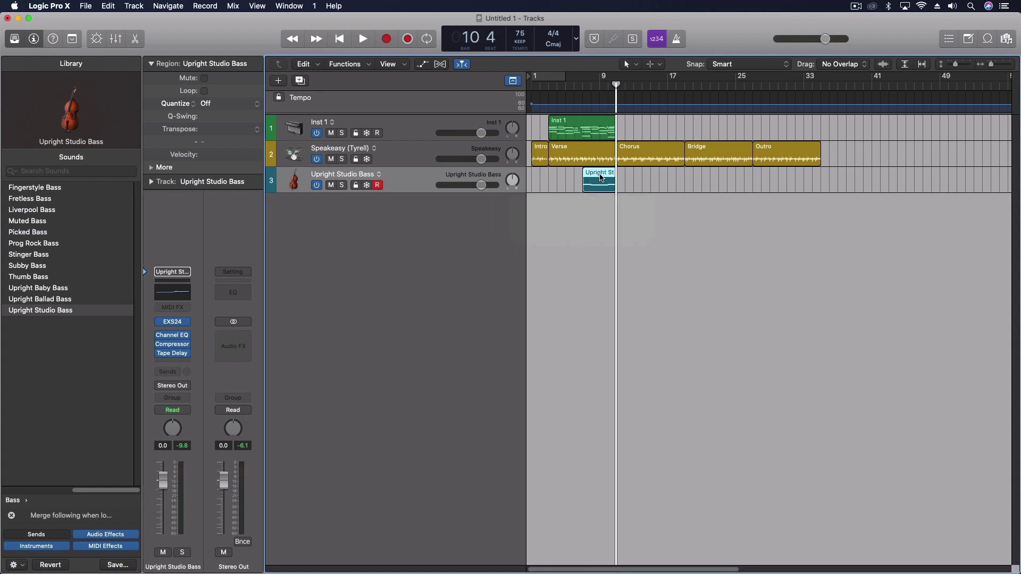
- Quantize the bass region to 1/8 Note and copy it to bar 3 at the start of the Verse
{"action": "left_click", "coordinate": [196, 104]}
{"action": "left_click", "coordinate": [221, 138]}
{"action": "left_click_drag", "start_coordinate": [608, 177], "coordinate": [573, 179]}
- Play from bar 2, open the first bass region in the Piano Roll, and delete the stray short notes at bar 5 and late in bar 6
{"action": "left_click", "coordinate": [540, 89]}
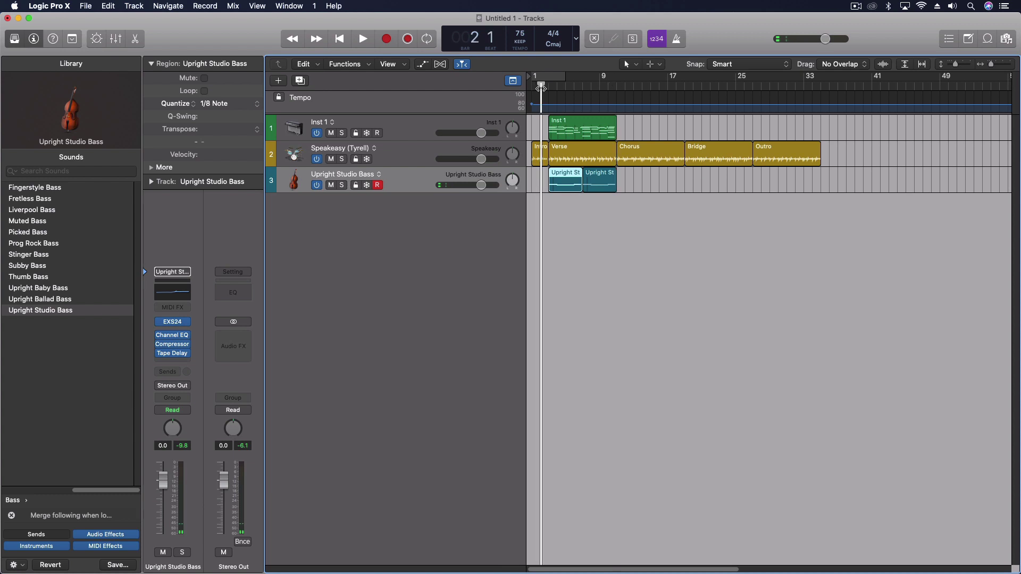
{"action": "key", "text": "space"}
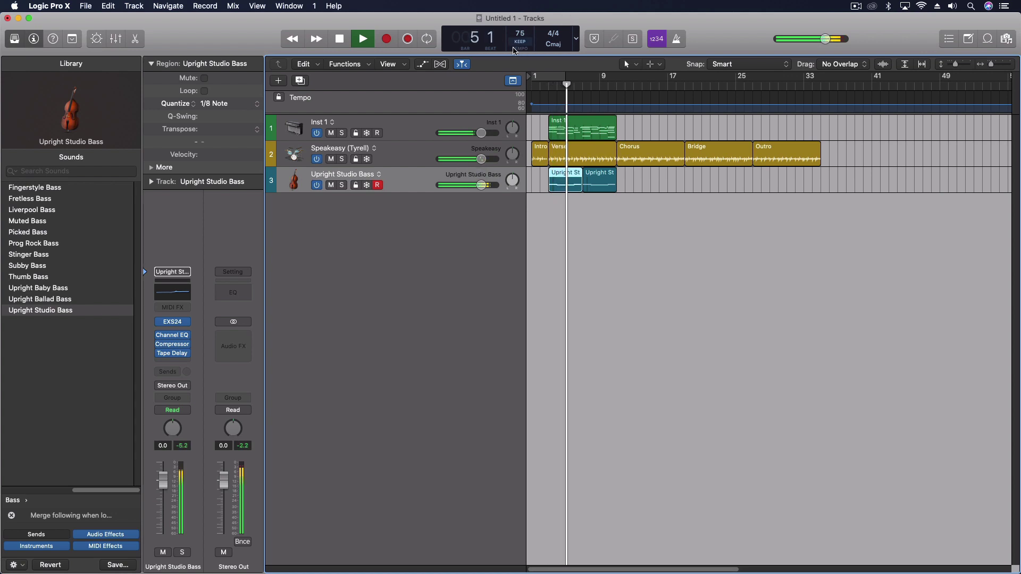
{"action": "double_click", "coordinate": [568, 175]}
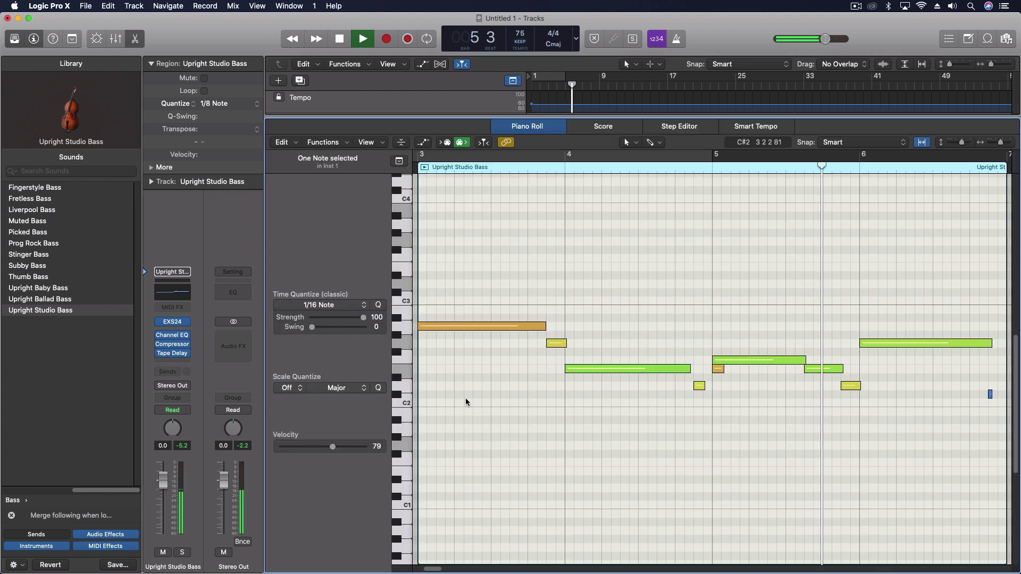
{"action": "left_click", "coordinate": [717, 369]}
{"action": "key", "text": "Delete"}
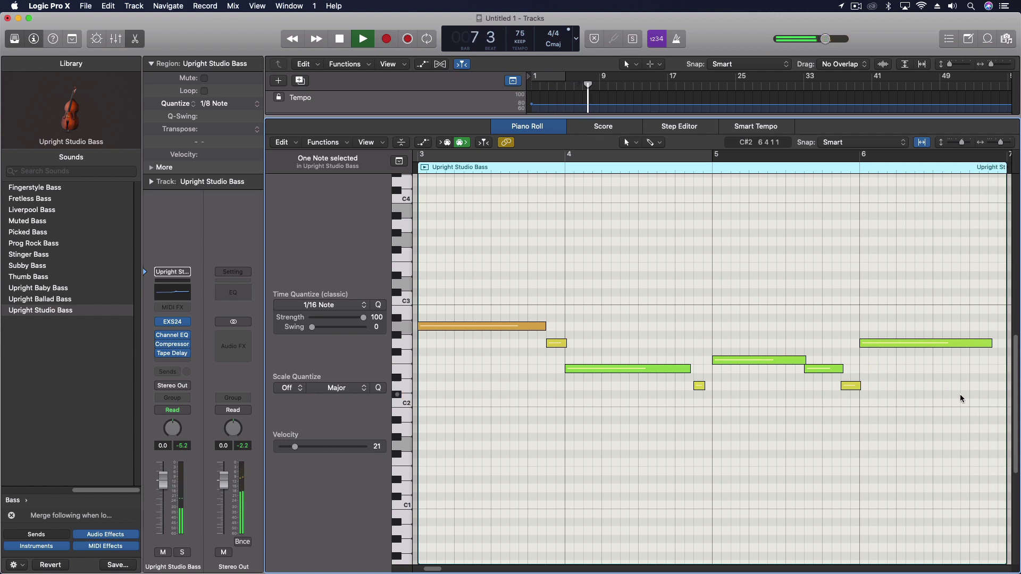
- Lengthen the short bass note before bar 5 so it ends at bar 5, stop playback, and hide the Piano Roll
{"action": "key", "text": "Return"}
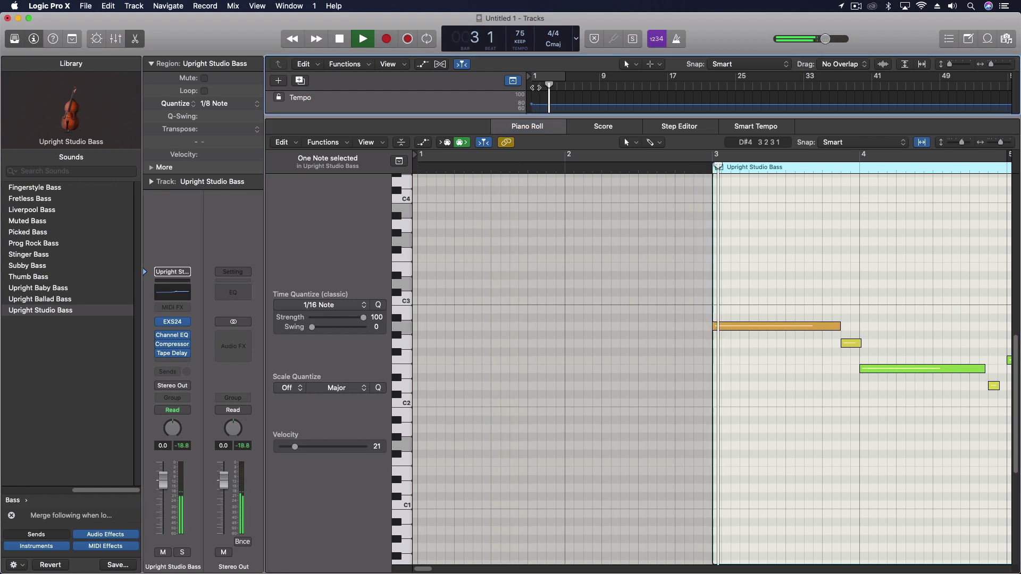
{"action": "scroll", "coordinate": [684, 341], "scroll_direction": "right", "scroll_amount": 5}
{"action": "scroll", "coordinate": [683, 341], "scroll_direction": "up", "scroll_amount": 4}
{"action": "scroll", "coordinate": [684, 340], "scroll_direction": "down", "scroll_amount": 6}
{"action": "scroll", "coordinate": [683, 341], "scroll_direction": "right", "scroll_amount": 3}
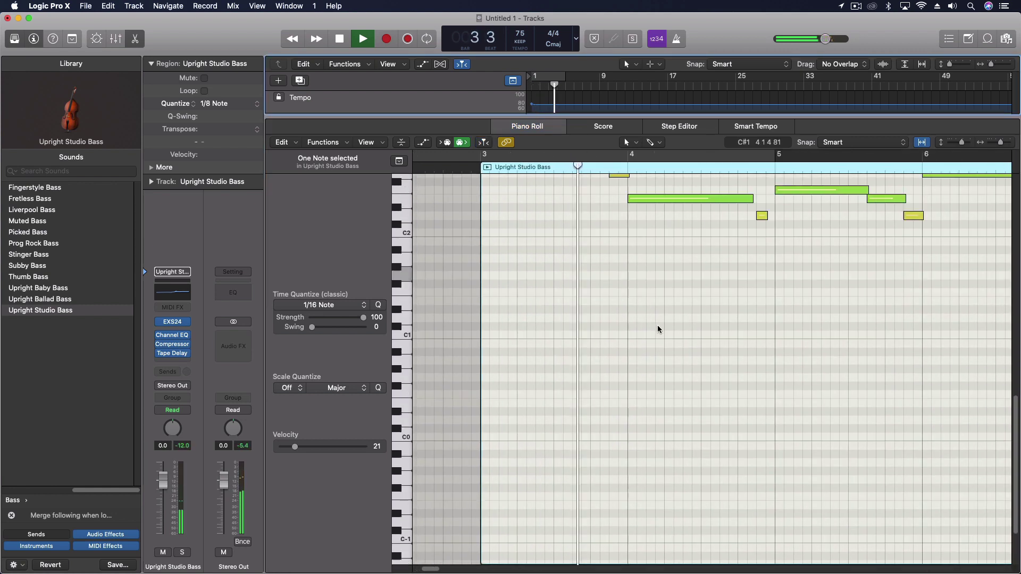
{"action": "scroll", "coordinate": [654, 337], "scroll_direction": "right", "scroll_amount": 5}
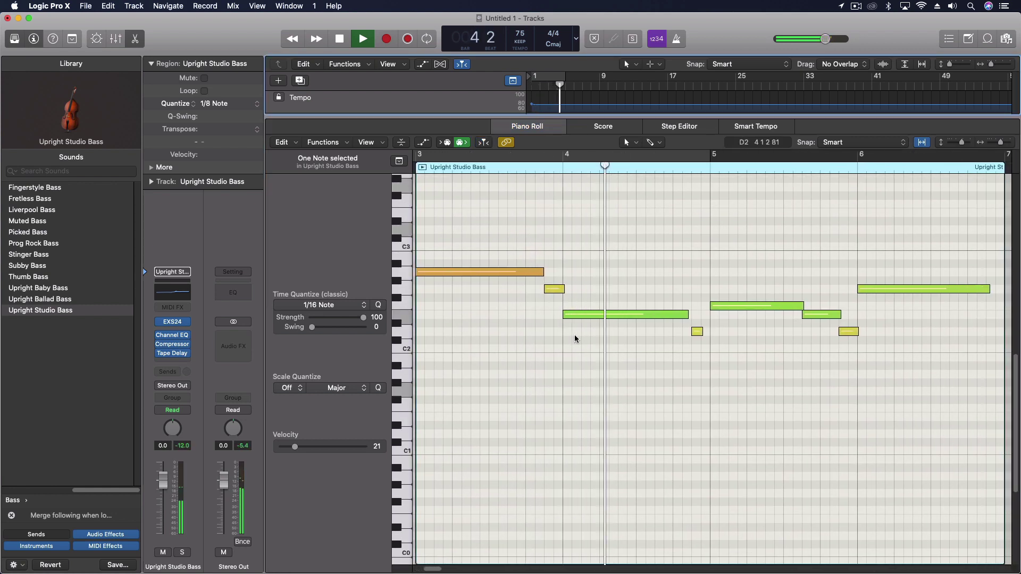
{"action": "scroll", "coordinate": [573, 339], "scroll_direction": "right", "scroll_amount": 2}
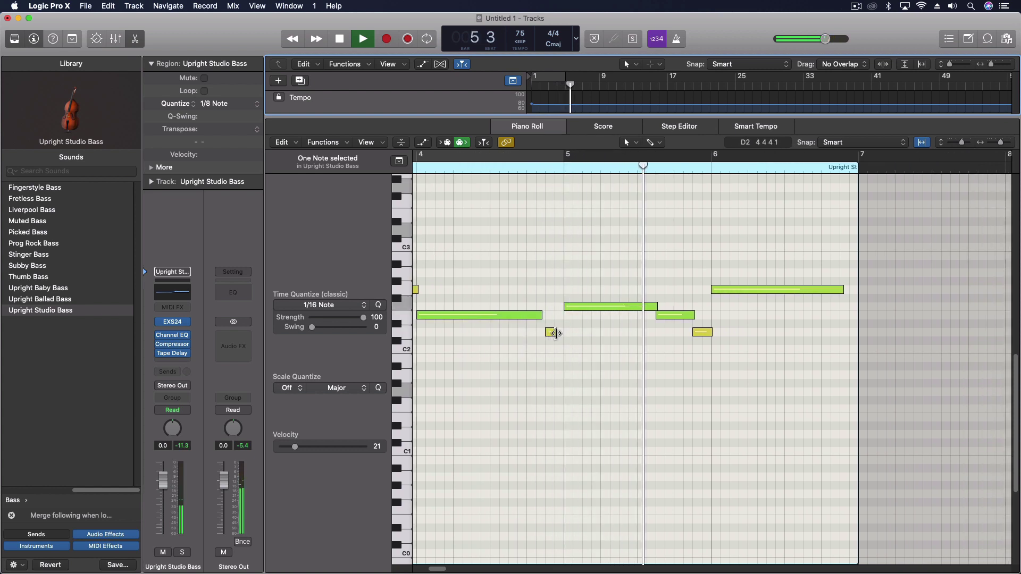
{"action": "left_click_drag", "start_coordinate": [555, 333], "coordinate": [564, 334]}
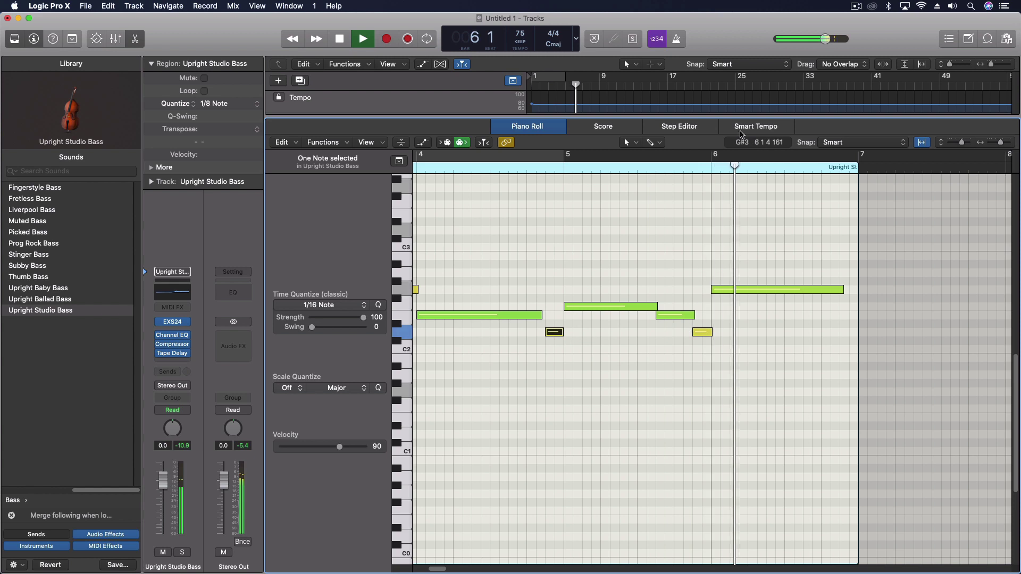
{"action": "key", "text": "space"}
{"action": "key", "text": "e"}
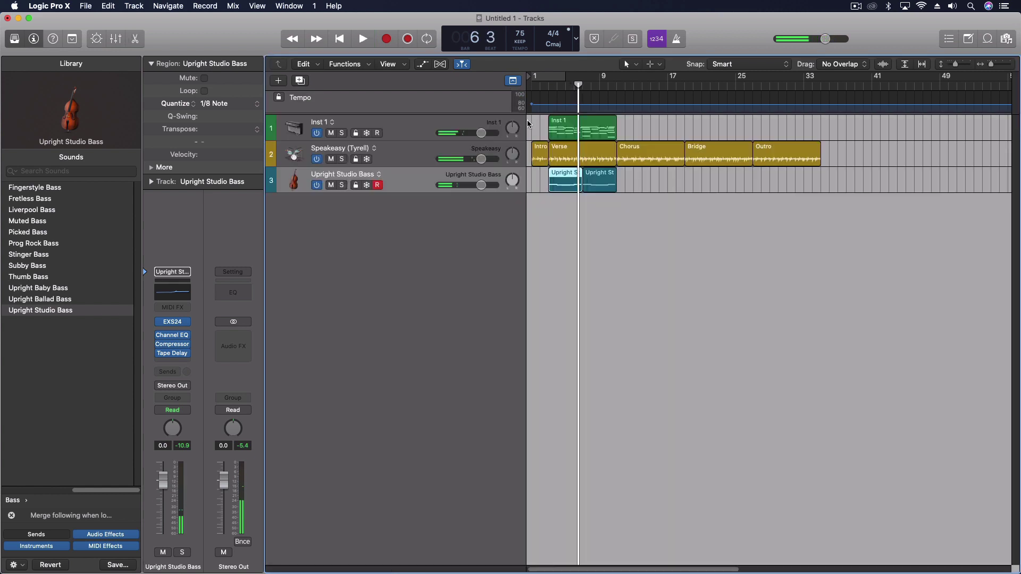
- Replace the second bass region with a copy of the edited first bass region at bar 7
{"action": "left_click", "coordinate": [598, 173]}
{"action": "key", "text": "Delete"}
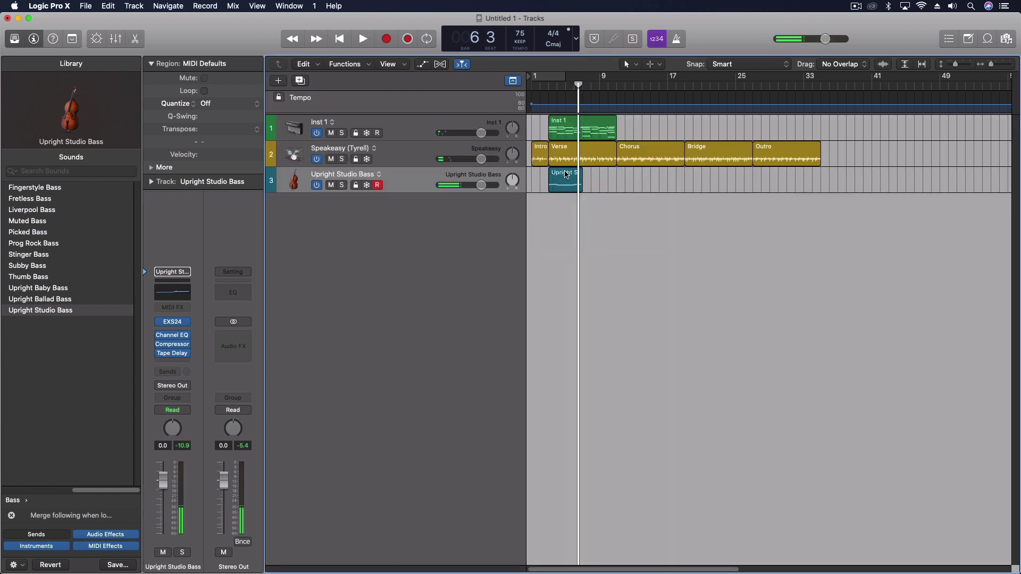
{"action": "left_click_drag", "start_coordinate": [567, 175], "coordinate": [598, 177]}
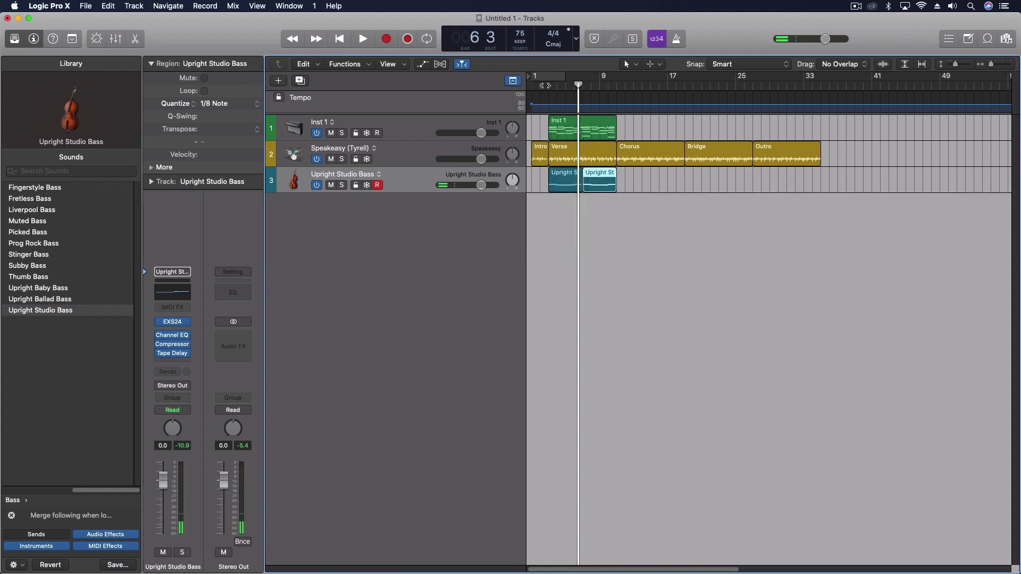
- Start playback, set a cycle area over the Verse from bar 3 to bar 11, and stop playback
{"action": "key", "text": "space"}
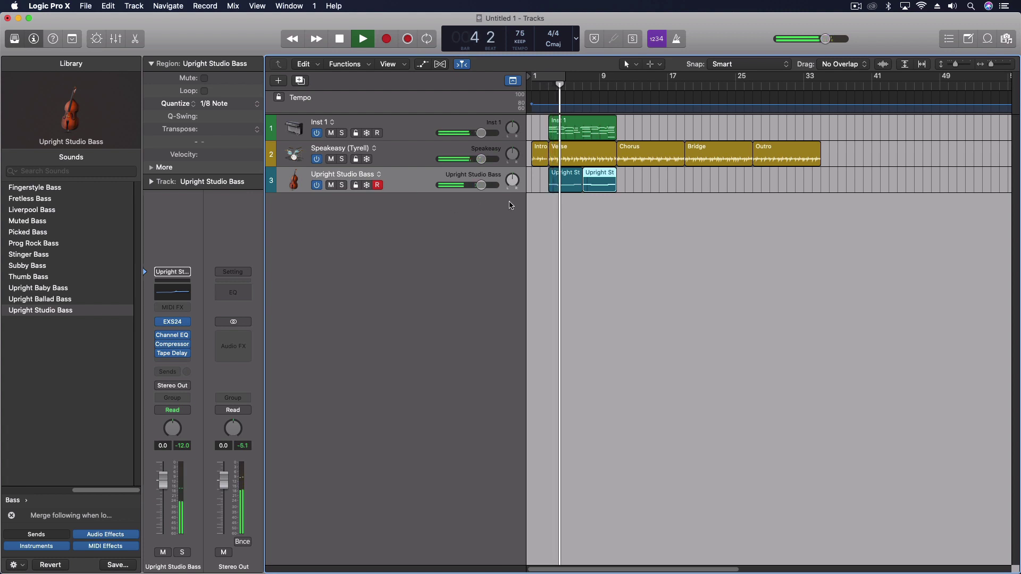
{"action": "left_click_drag", "start_coordinate": [551, 78], "coordinate": [607, 82]}
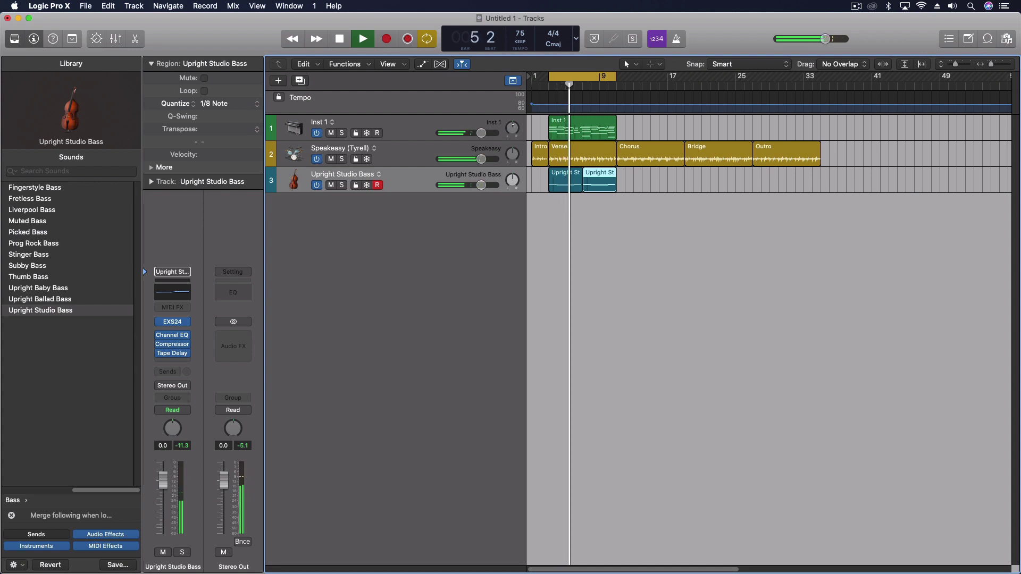
{"action": "key", "text": "space"}
- Switch the Inst 1 track's pan control to Stereo Pan and audition the cycled Verse
{"action": "left_click", "coordinate": [442, 134]}
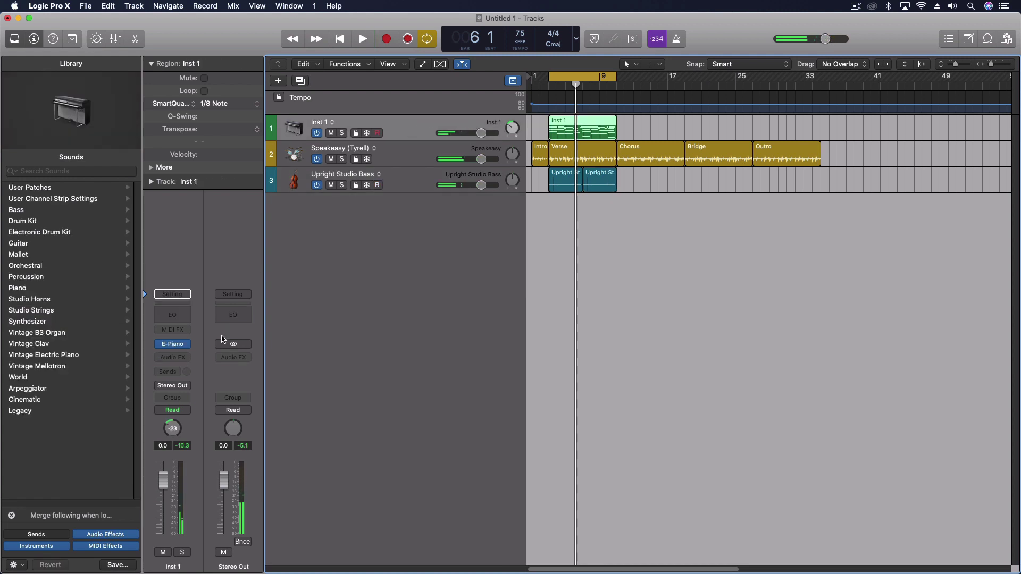
{"action": "right_click", "coordinate": [169, 426]}
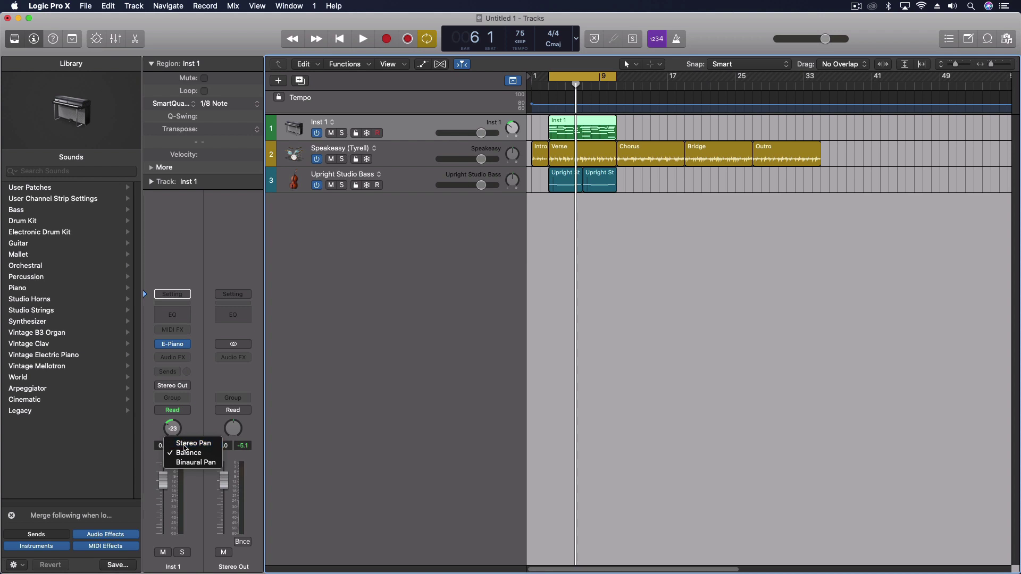
{"action": "left_click", "coordinate": [184, 445]}
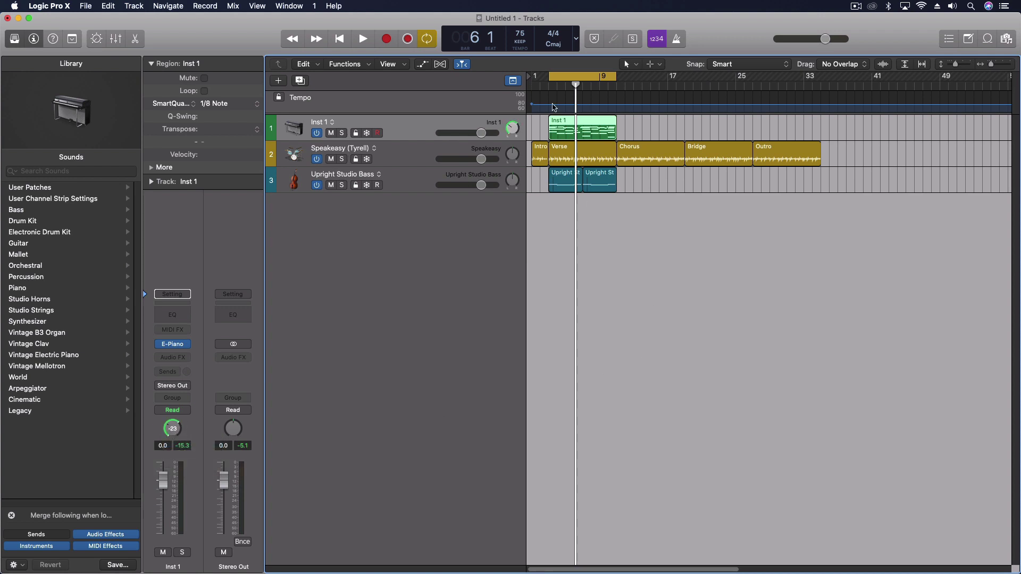
{"action": "key", "text": "space"}
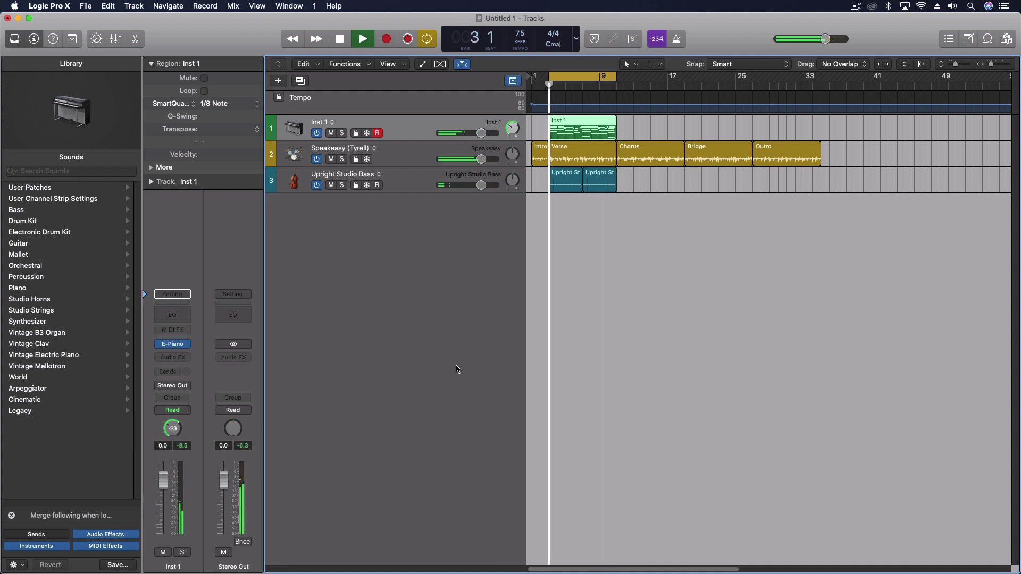
{"action": "key", "text": "space"}
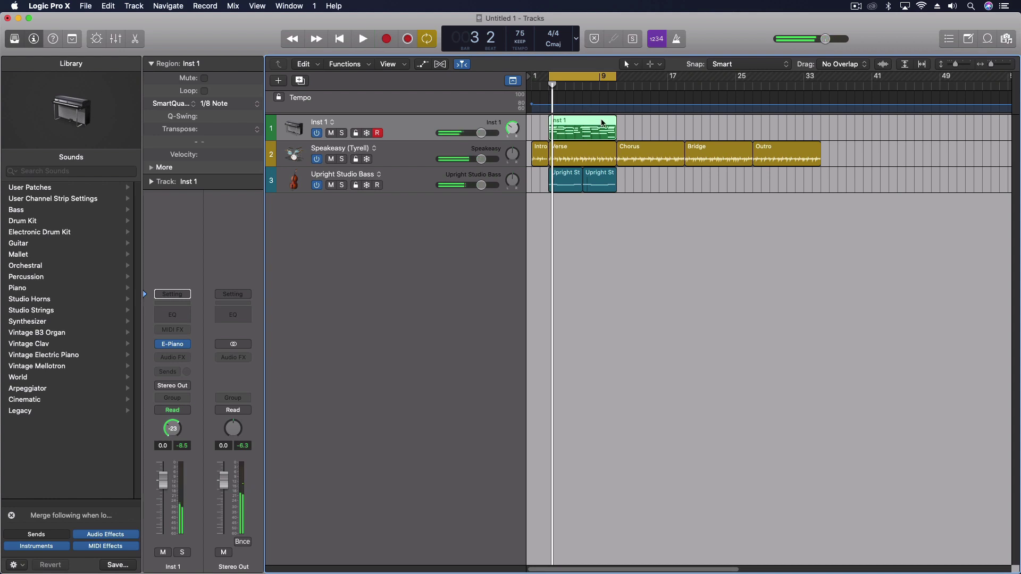
- In the Inst 1 region's Piano Roll, delete the stray note at bar 11, lengthen the five bar-10 notes to bar 11, and hide the editor
{"action": "double_click", "coordinate": [603, 123]}
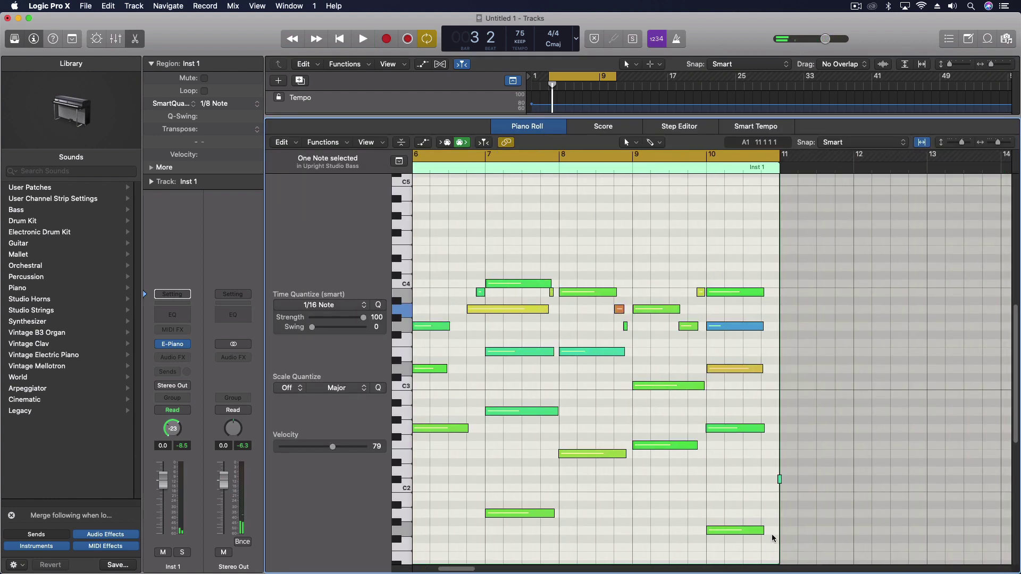
{"action": "left_click", "coordinate": [780, 481]}
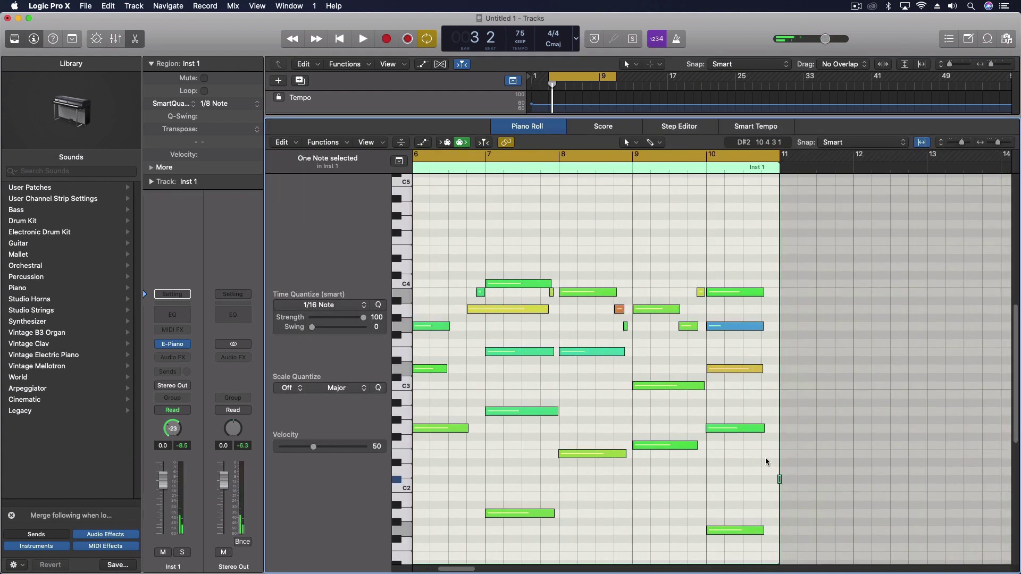
{"action": "left_click_drag", "start_coordinate": [740, 315], "coordinate": [779, 521]}
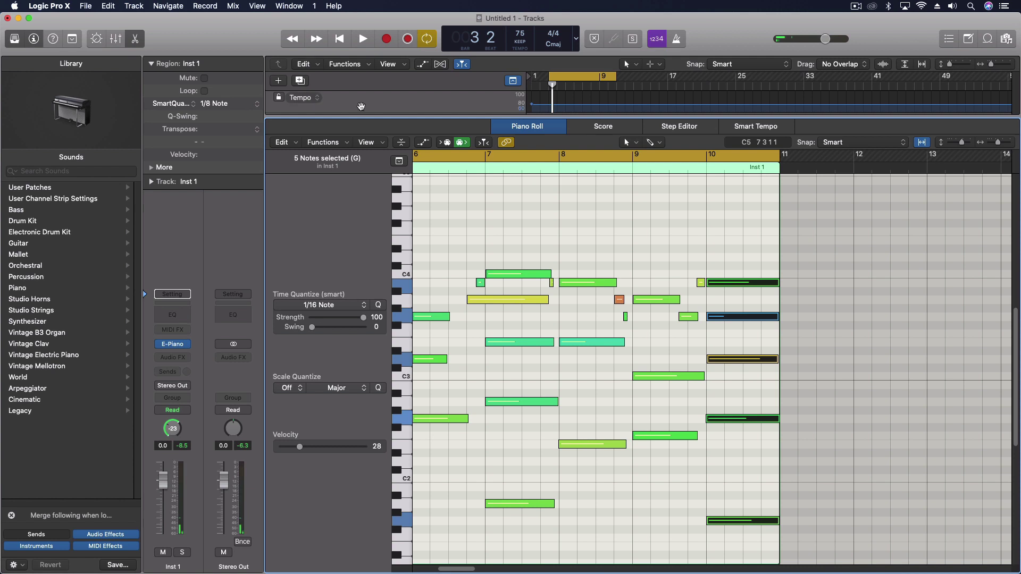
{"action": "key", "text": "e"}
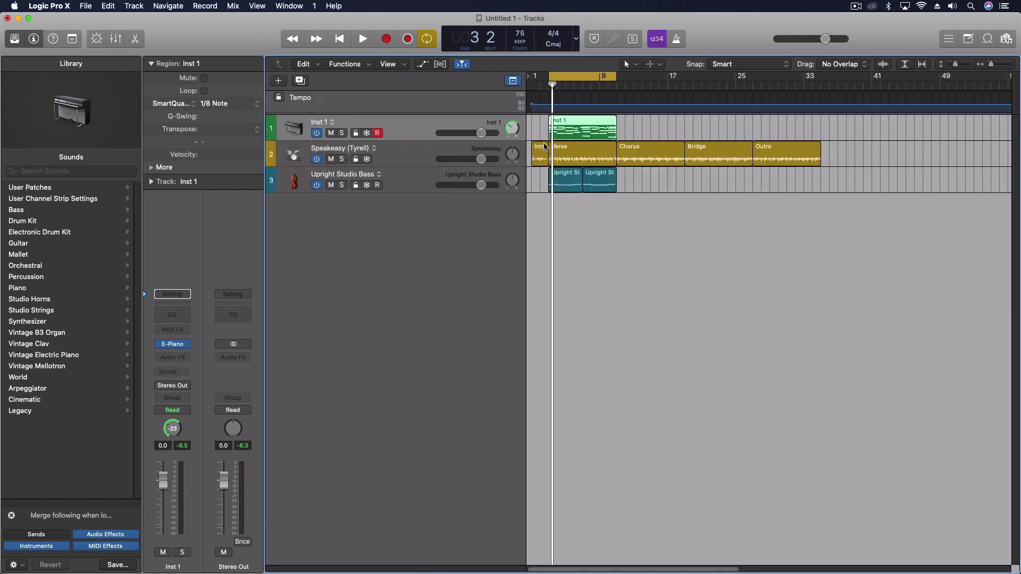
- Add a new software instrument track below Upright Studio Bass and load the stereo Alchemy synth on it
{"action": "left_click", "coordinate": [392, 153]}
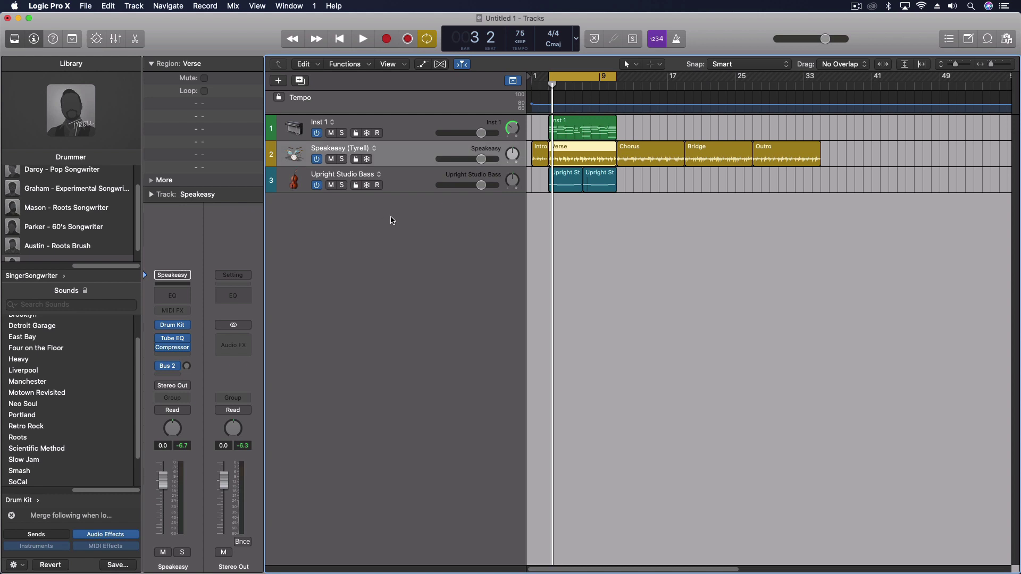
{"action": "left_click", "coordinate": [396, 186]}
{"action": "double_click", "coordinate": [392, 221]}
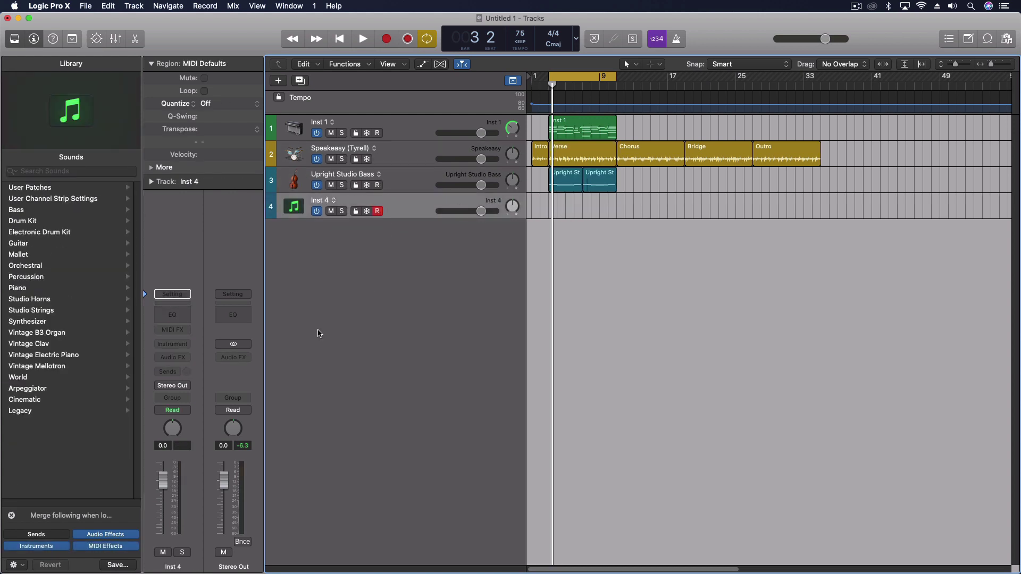
{"action": "left_click", "coordinate": [176, 346]}
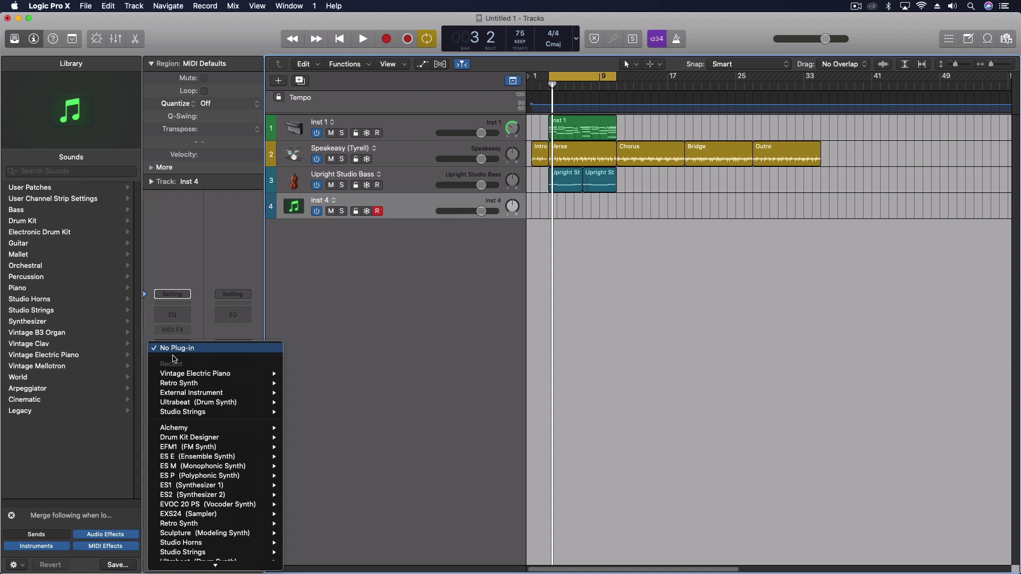
{"action": "mouse_move", "coordinate": [193, 429]}
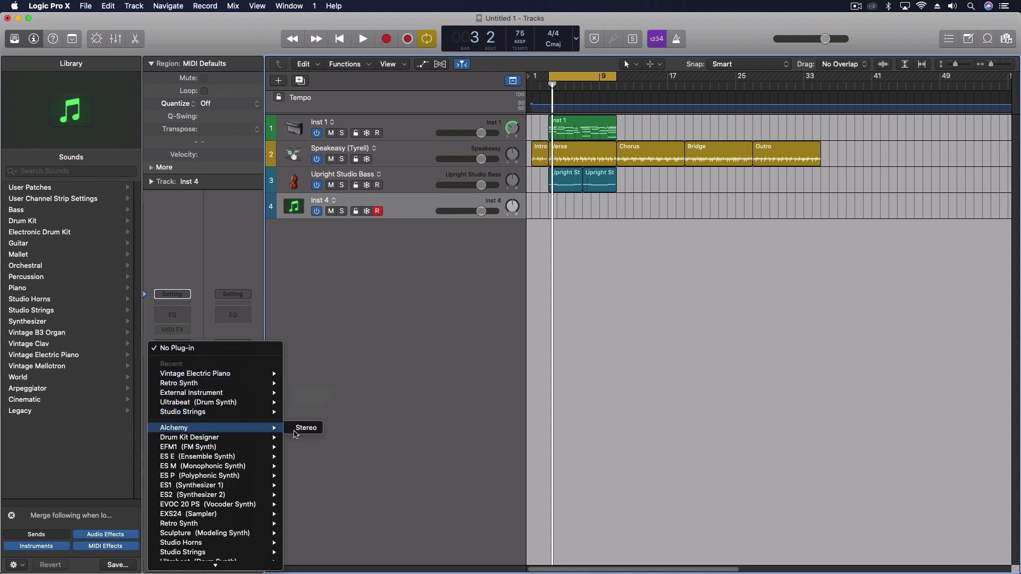
{"action": "left_click", "coordinate": [304, 429]}
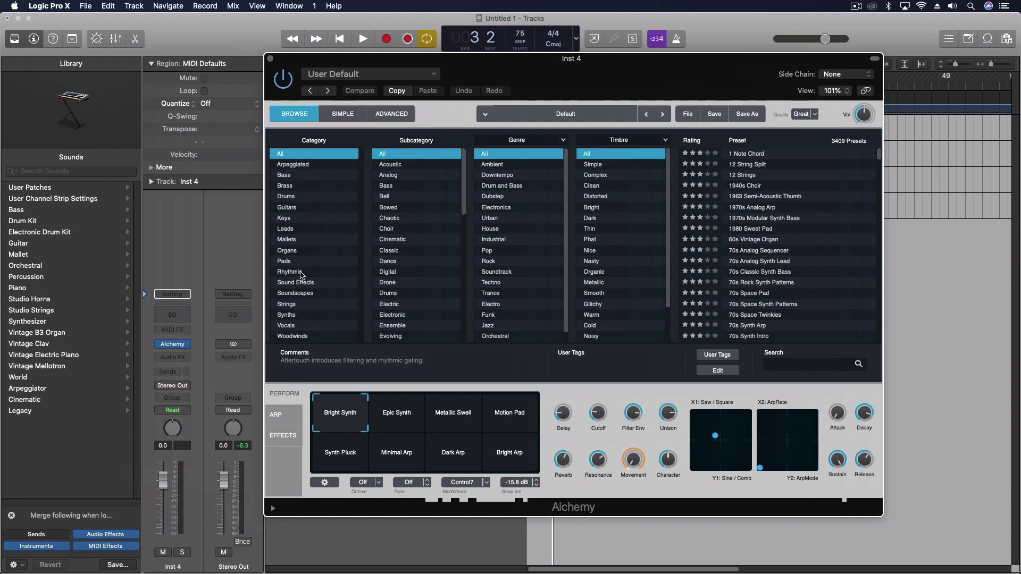
- Filter the Alchemy presets by category Rhythmic, subcategory Synths, genre Ambient, and timbre Warm
{"action": "left_click", "coordinate": [300, 272]}
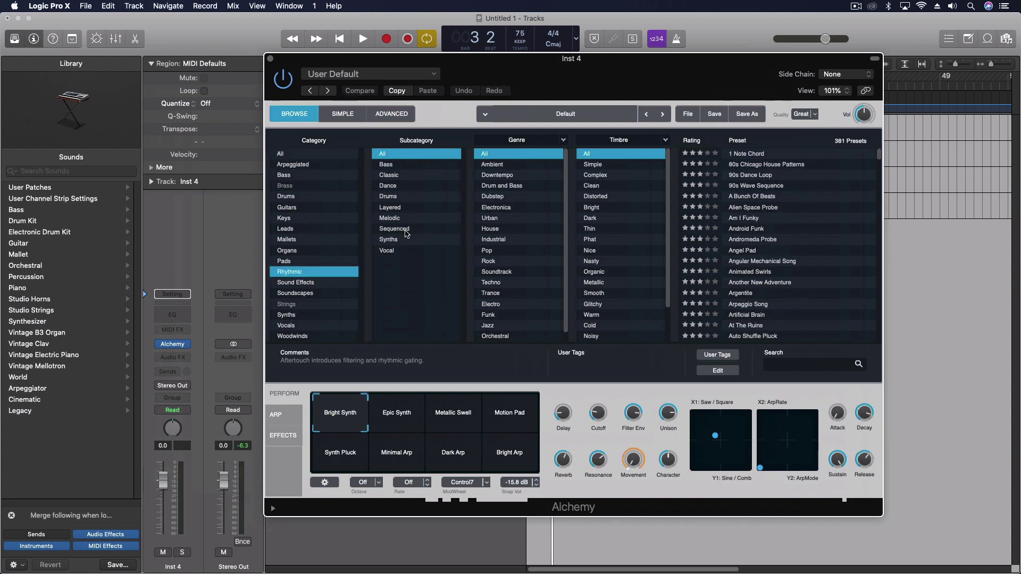
{"action": "left_click", "coordinate": [400, 240]}
{"action": "left_click", "coordinate": [508, 165]}
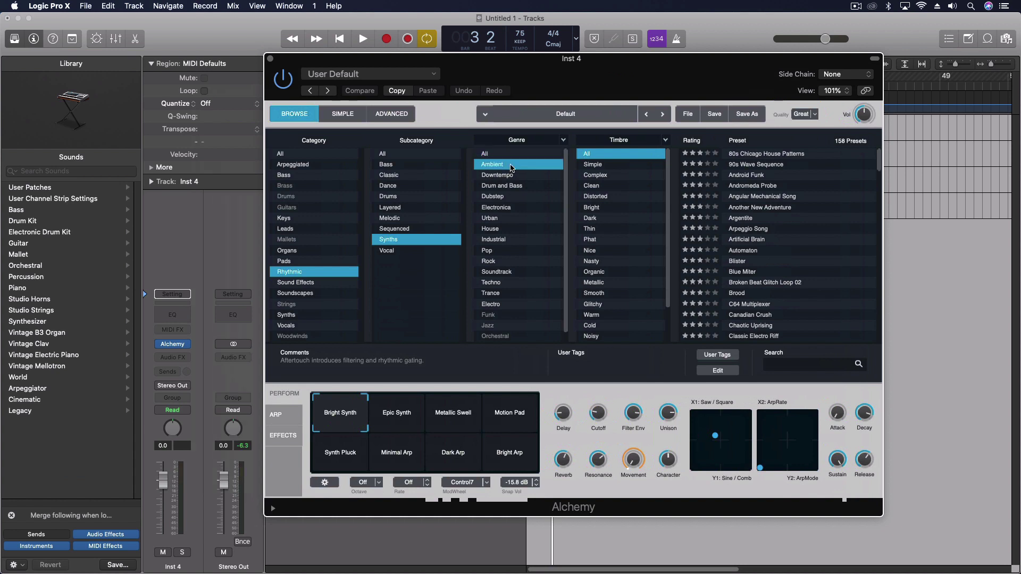
{"action": "left_click", "coordinate": [508, 176]}
{"action": "left_click", "coordinate": [508, 167]}
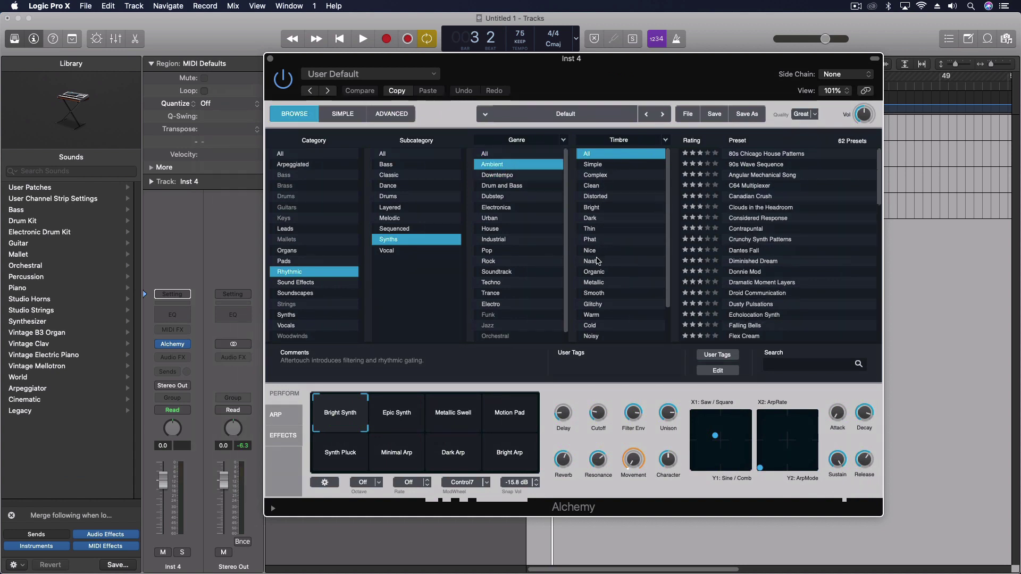
{"action": "left_click", "coordinate": [596, 316]}
- Audition the 80s Chicago House Patterns preset, load Considered Response instead, and move the Alchemy window clear of the tracks
{"action": "scroll", "coordinate": [773, 205], "scroll_direction": "down", "scroll_amount": 4}
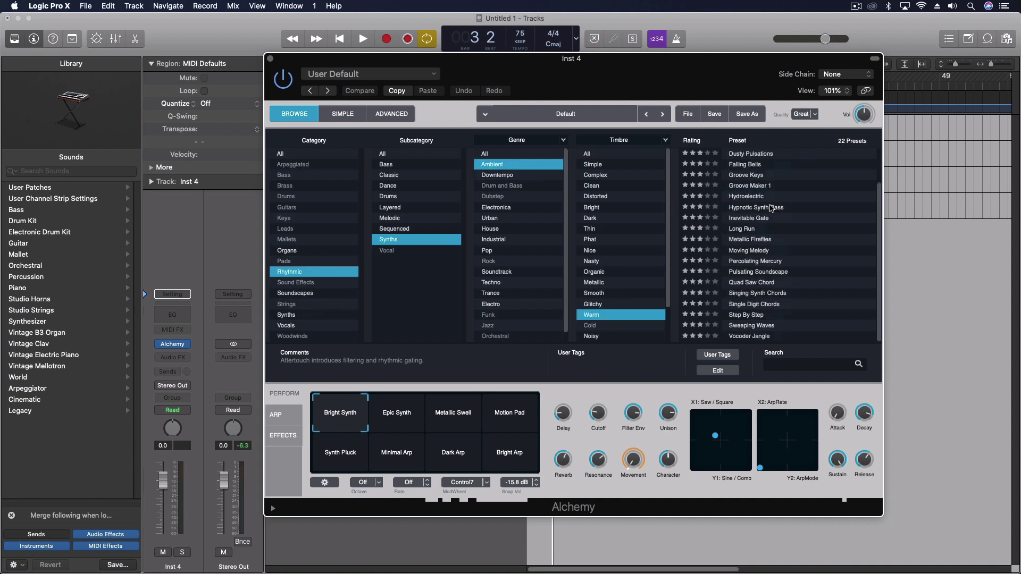
{"action": "scroll", "coordinate": [769, 205], "scroll_direction": "up", "scroll_amount": 4}
{"action": "left_click", "coordinate": [753, 154]}
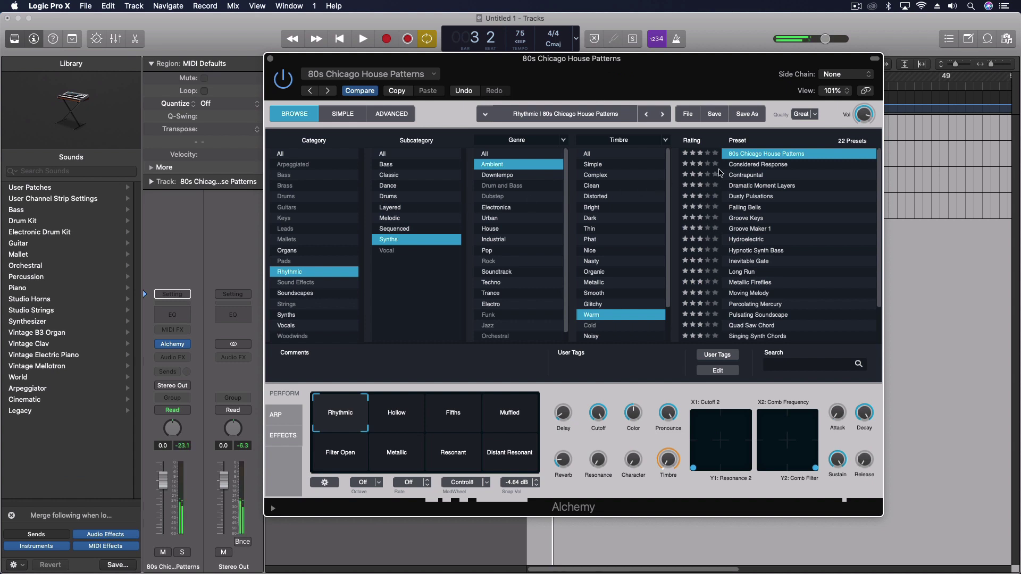
{"action": "left_click", "coordinate": [754, 166]}
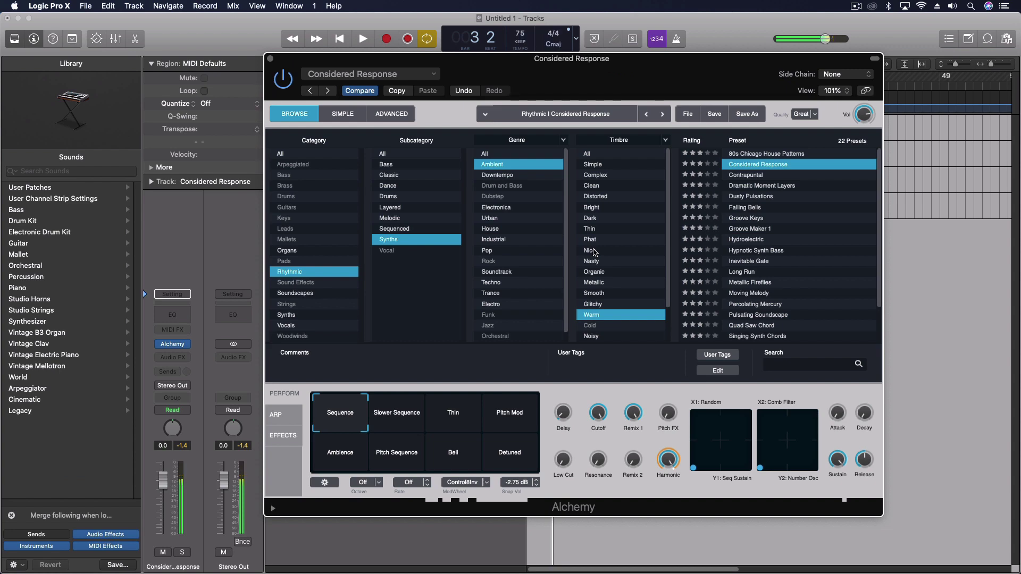
{"action": "left_click_drag", "start_coordinate": [357, 58], "coordinate": [463, 328]}
- Record a synth performance on the Considered Response track from the project start through bar 7, and stop recording
{"action": "left_click", "coordinate": [541, 84]}
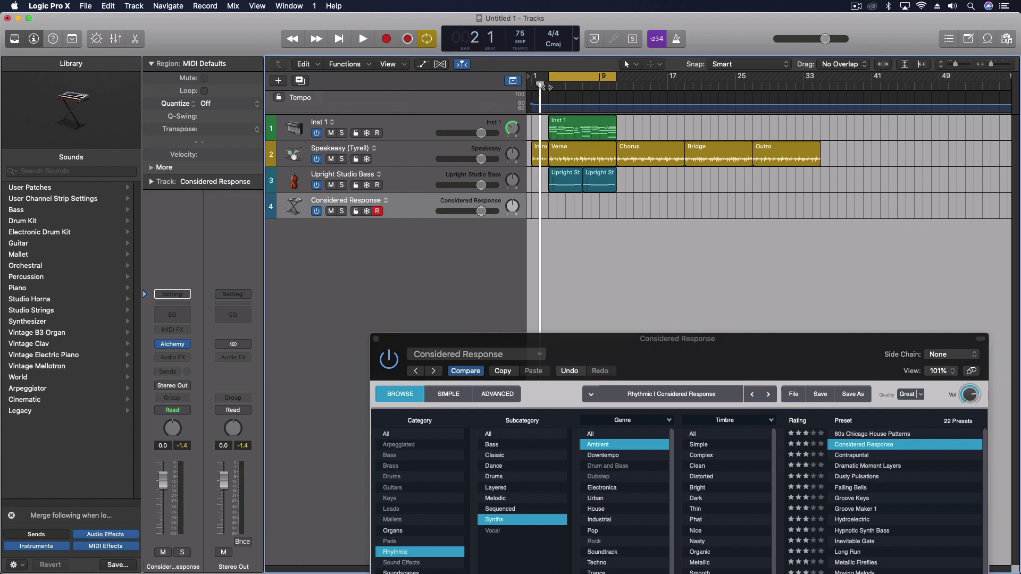
{"action": "key", "text": "Return"}
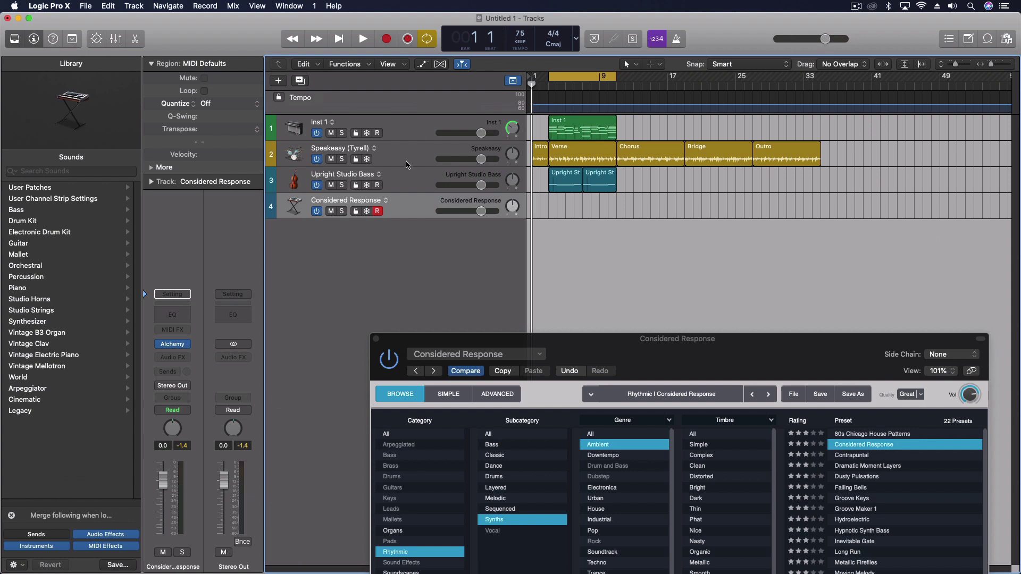
{"action": "left_click", "coordinate": [386, 39]}
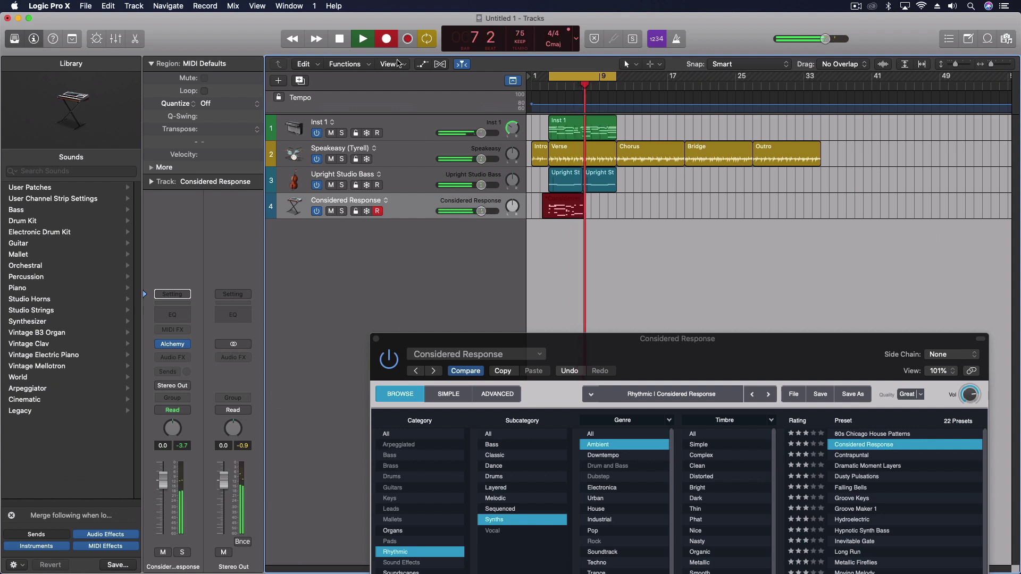
{"action": "key", "text": "space"}
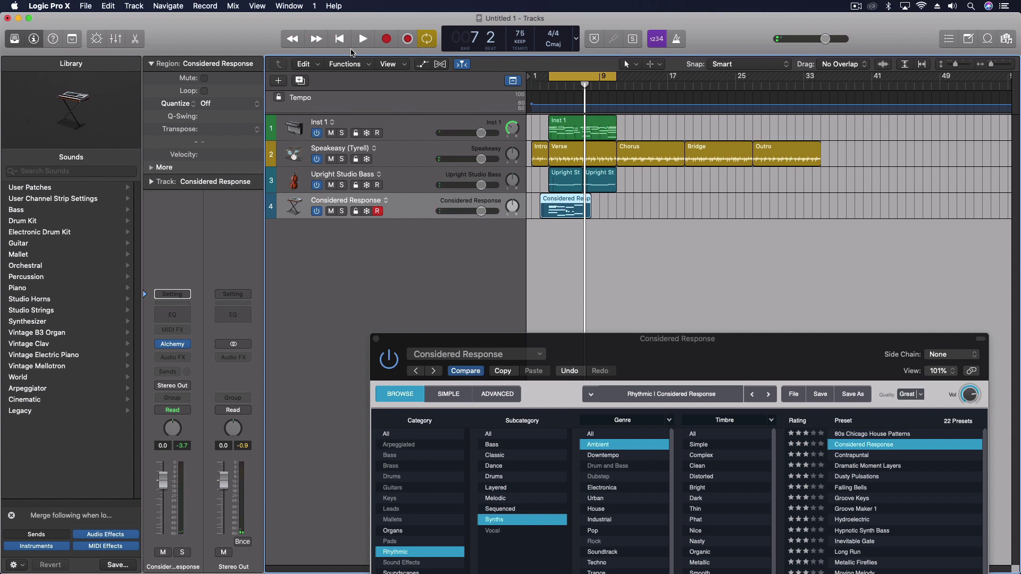
- Quantize the recorded synth region to 1/2 Note and play the project back from the beginning
{"action": "left_click", "coordinate": [215, 105]}
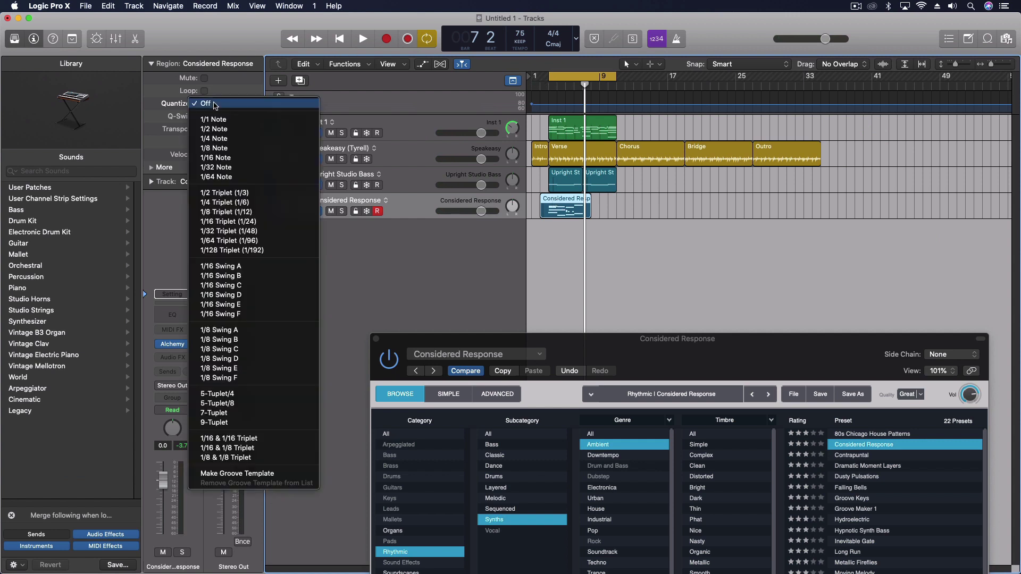
{"action": "left_click", "coordinate": [224, 130]}
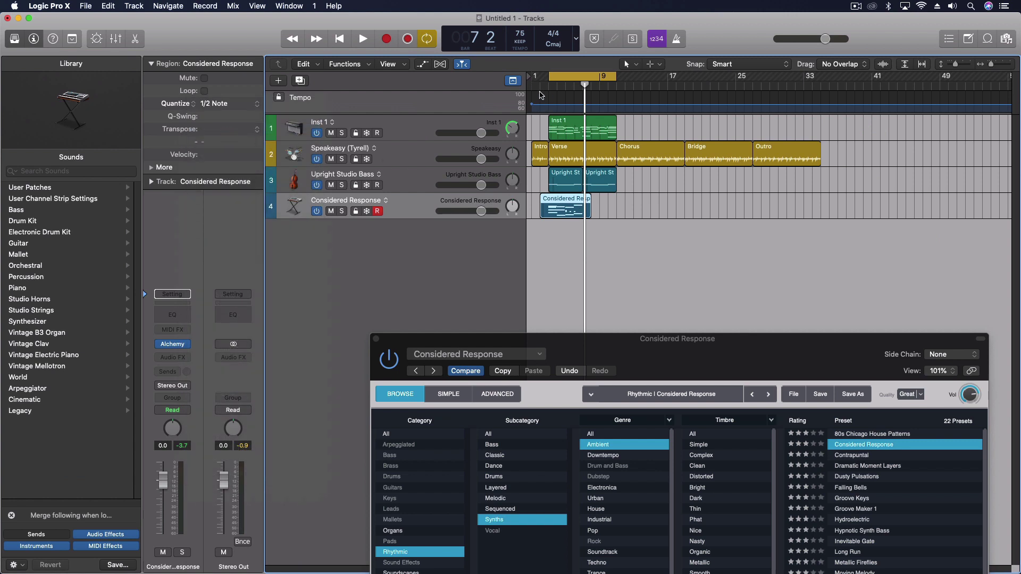
{"action": "key", "text": "space"}
{"action": "key", "text": "space"}
{"action": "key", "text": "Return"}
{"action": "key", "text": "space"}
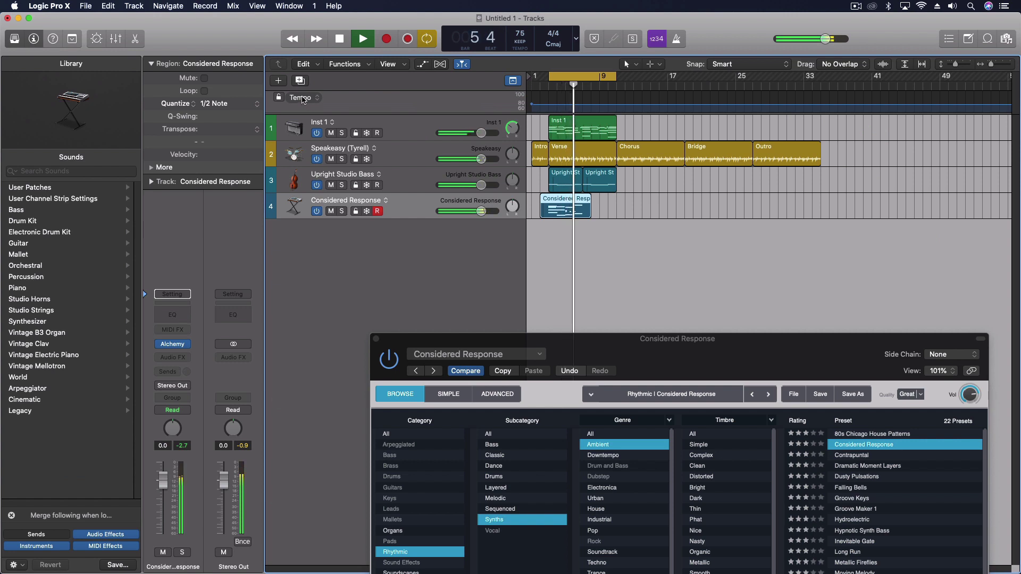
- Loop the synth region out to bar 11, stop playback, and trim the region so it ends at bar 7
{"action": "left_click_drag", "start_coordinate": [590, 212], "coordinate": [617, 207]}
{"action": "key", "text": "space"}
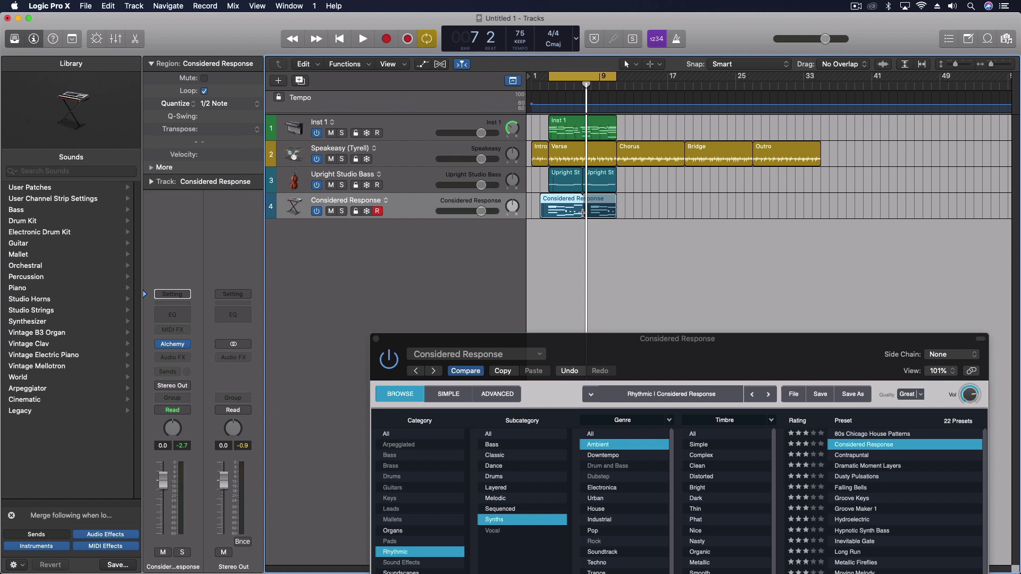
{"action": "left_click_drag", "start_coordinate": [616, 209], "coordinate": [593, 210]}
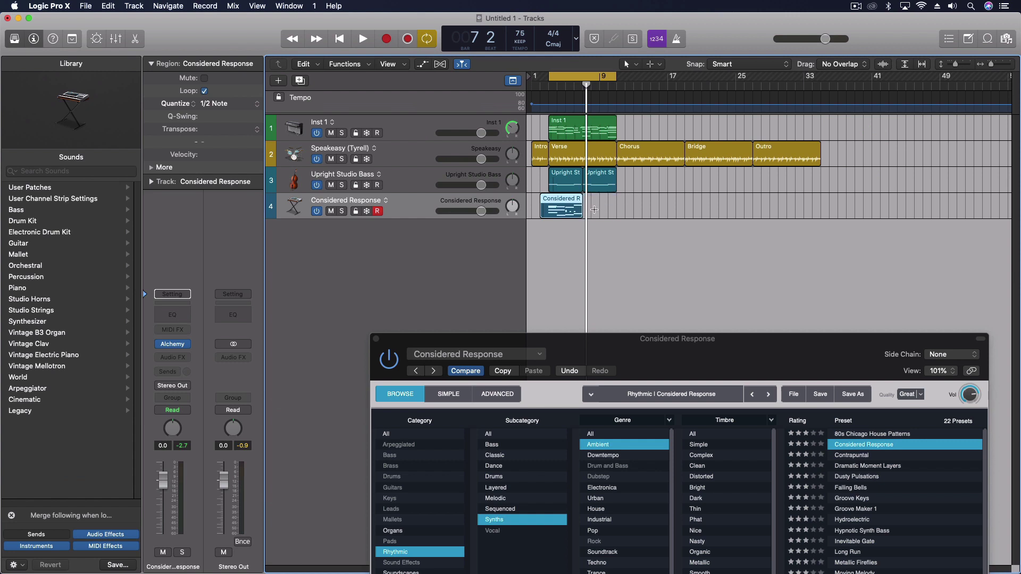
- Split the synth region at bar 3 with the Scissors tool and return to the Pointer tool
{"action": "right_click", "coordinate": [543, 233]}
{"action": "left_click", "coordinate": [593, 140]}
{"action": "left_click_drag", "start_coordinate": [551, 207], "coordinate": [550, 206]}
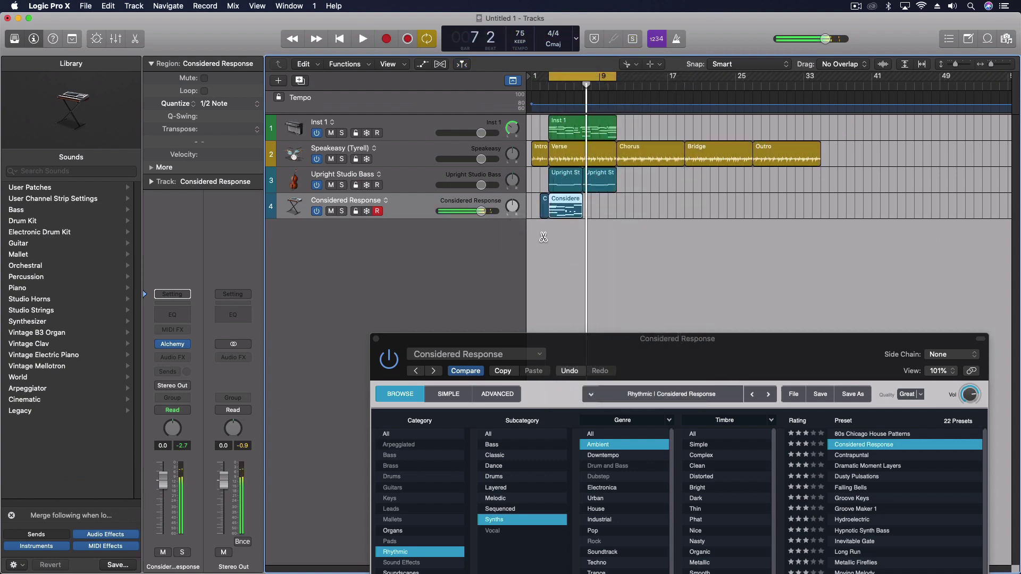
{"action": "key", "text": "t"}
{"action": "key", "text": "t"}
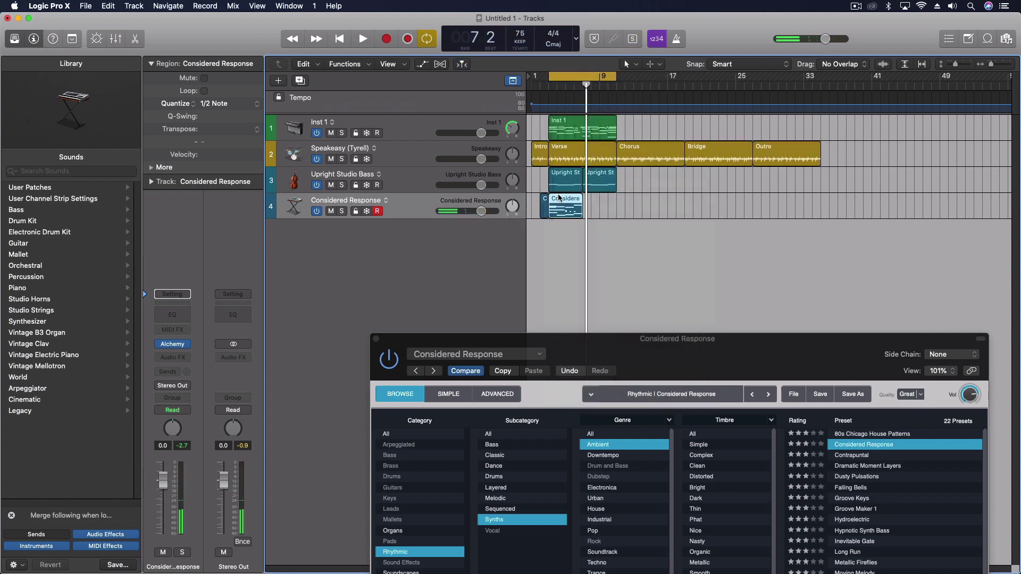
- Loop the synth region out to bar 11, delete its leftover piece before bar 3, and start playback
{"action": "left_click_drag", "start_coordinate": [585, 200], "coordinate": [612, 238]}
{"action": "key", "text": "Return"}
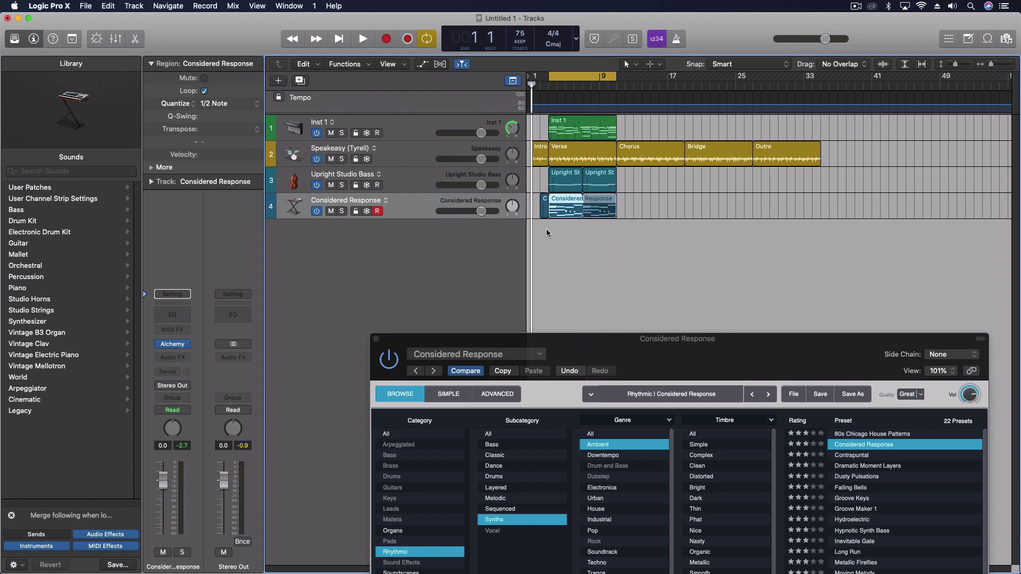
{"action": "left_click", "coordinate": [545, 200]}
{"action": "key", "text": "space"}
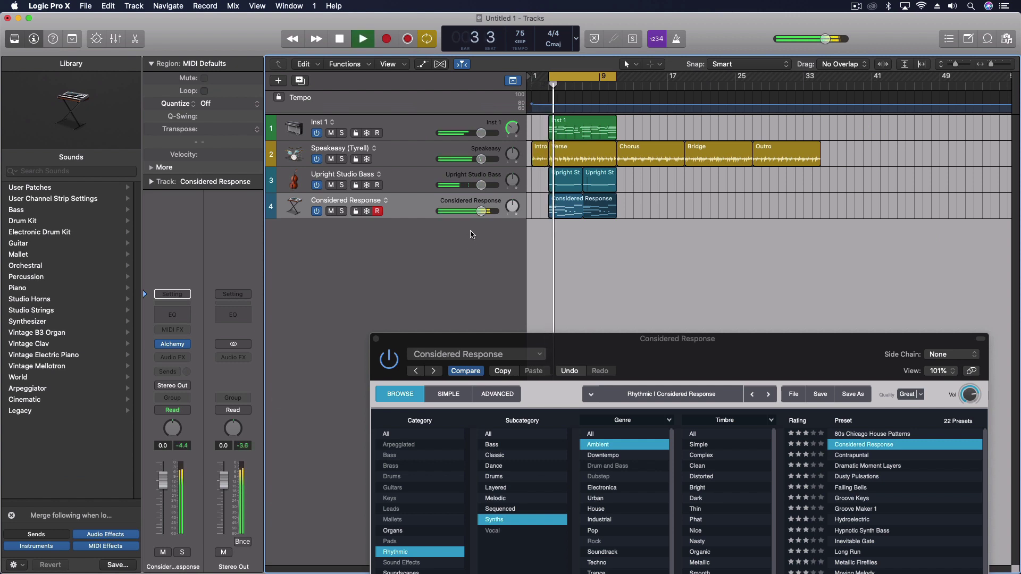
- Switch the Considered Response channel's panner from Balance to Stereo Pan and set the pan to +19
{"action": "left_click", "coordinate": [150, 436]}
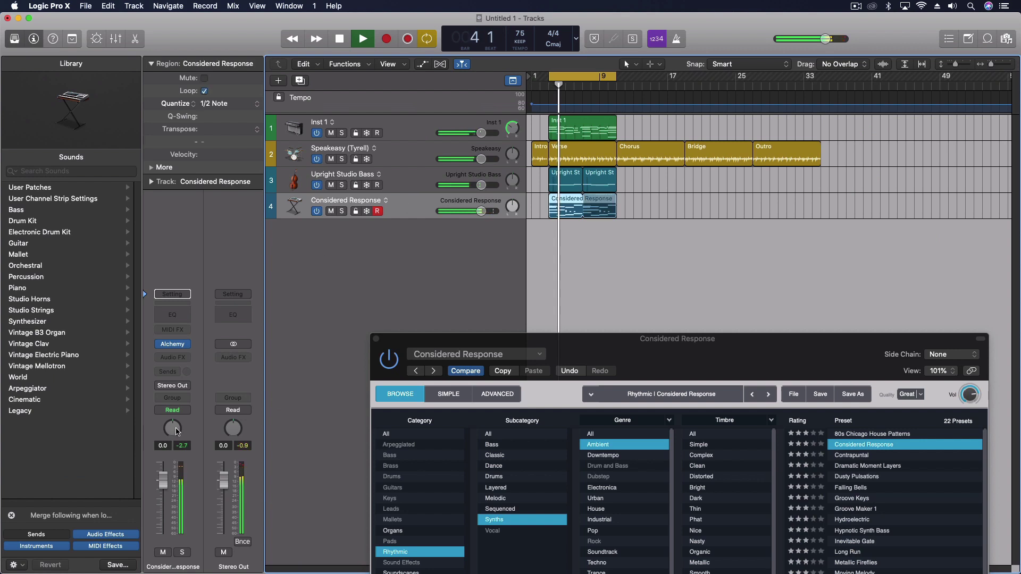
{"action": "right_click", "coordinate": [166, 442]}
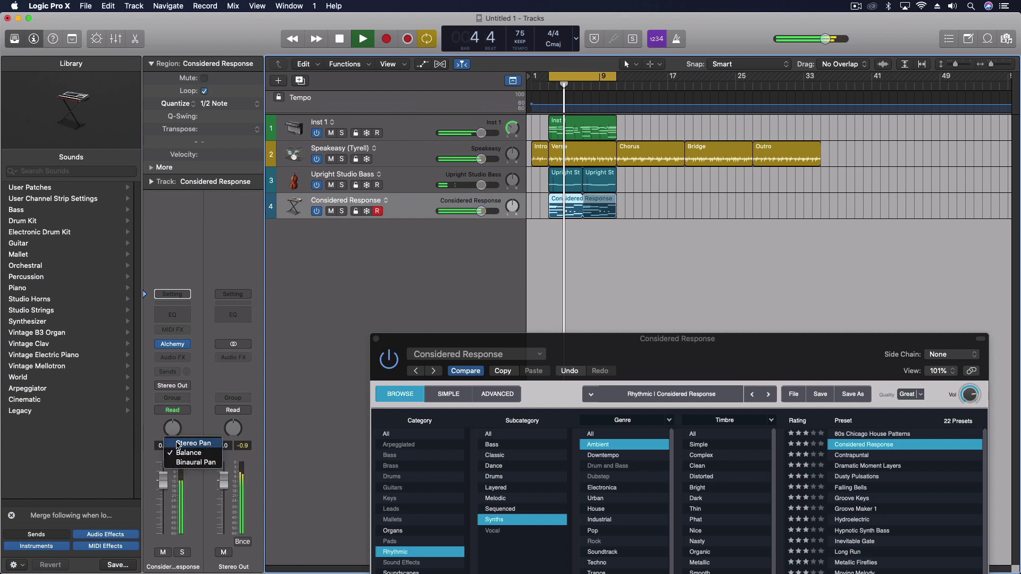
{"action": "left_click", "coordinate": [178, 444]}
{"action": "left_click_drag", "start_coordinate": [172, 427], "coordinate": [173, 419]}
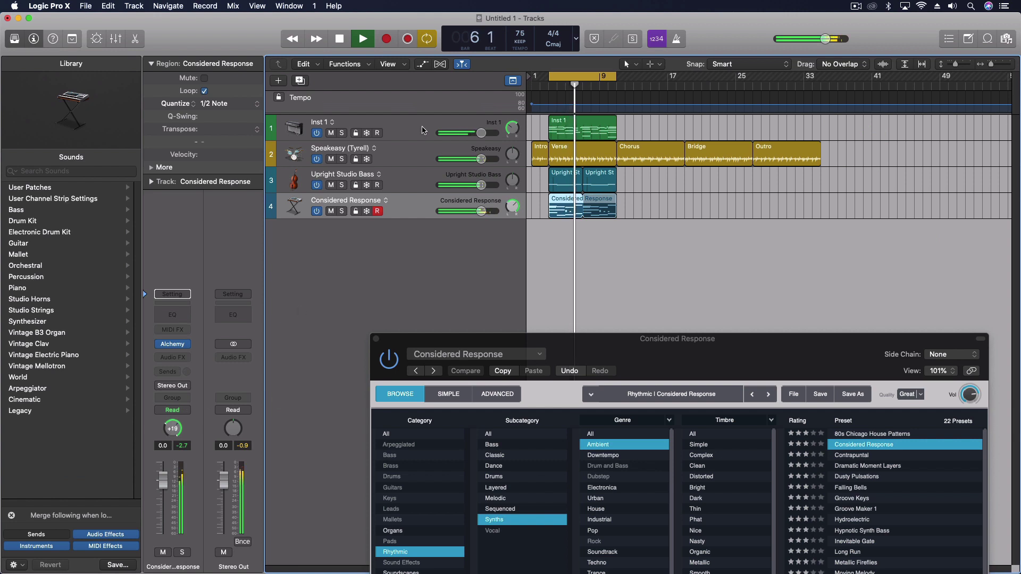
- Stop playback and insert a stereo Stereo Spread imaging plug-in on the Upright Studio Bass track
{"action": "key", "text": "Up"}
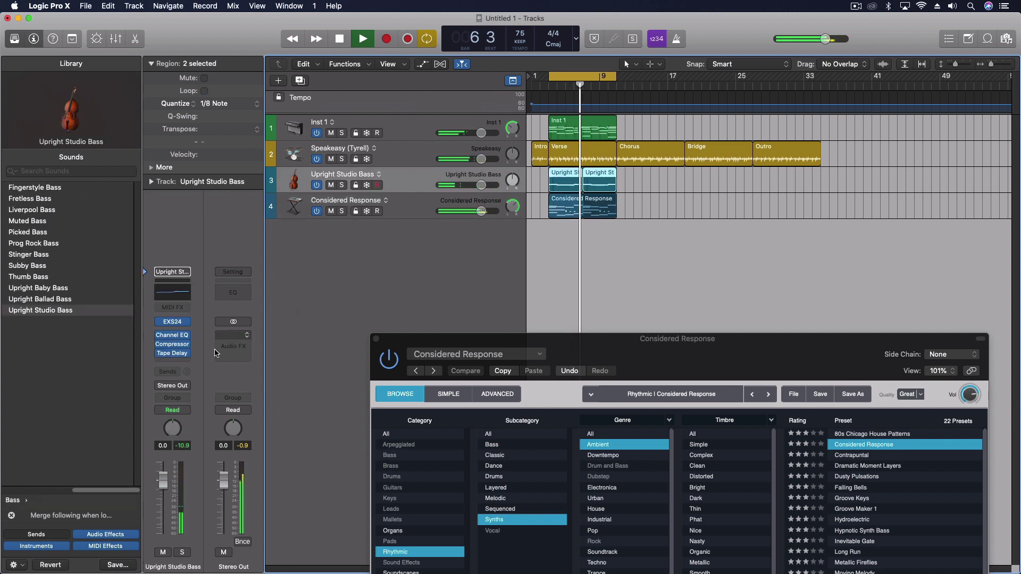
{"action": "key", "text": "space"}
{"action": "left_click", "coordinate": [171, 363]}
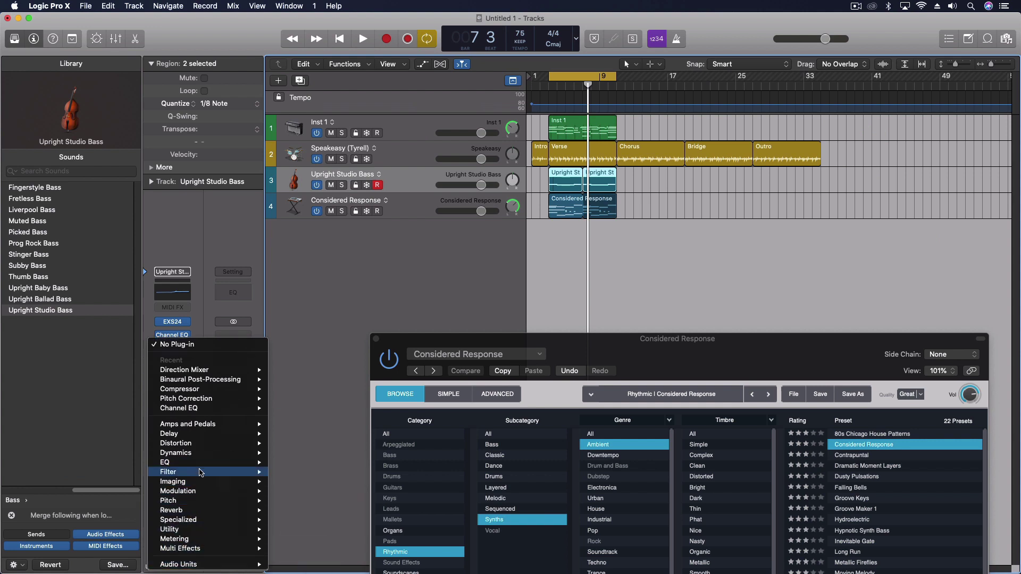
{"action": "mouse_move", "coordinate": [207, 444]}
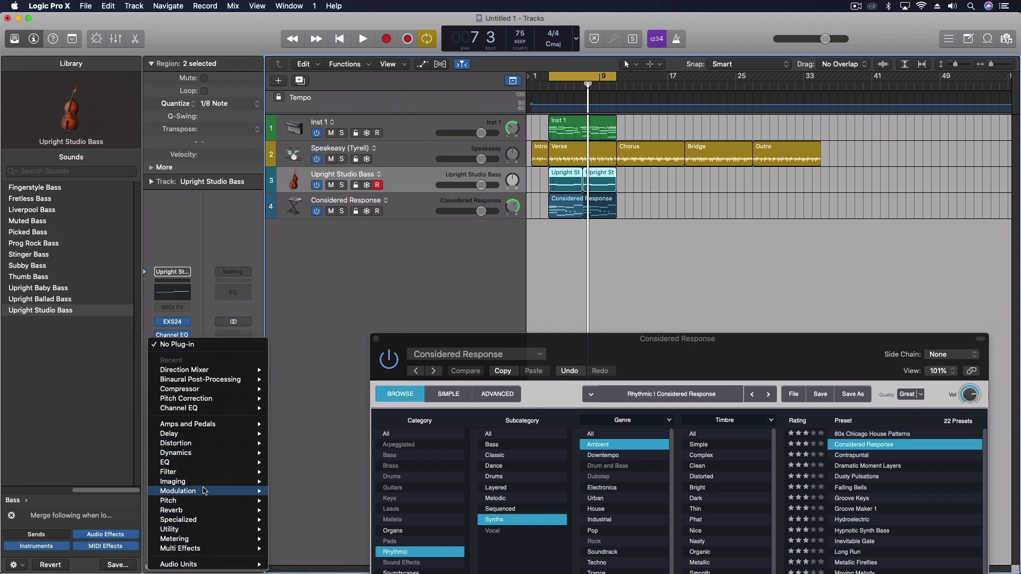
{"action": "mouse_move", "coordinate": [214, 481]}
{"action": "mouse_move", "coordinate": [338, 500]}
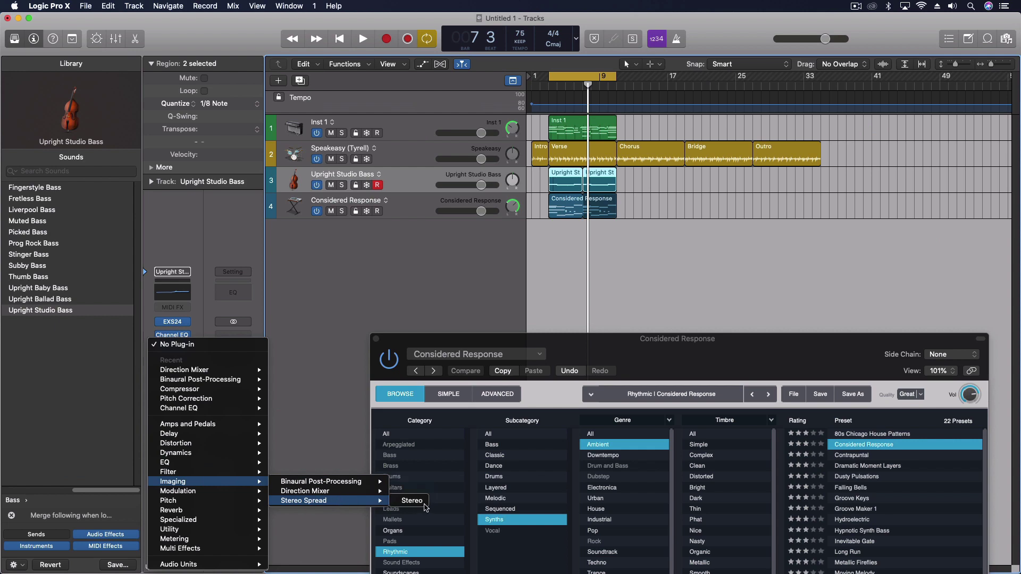
{"action": "left_click", "coordinate": [412, 501]}
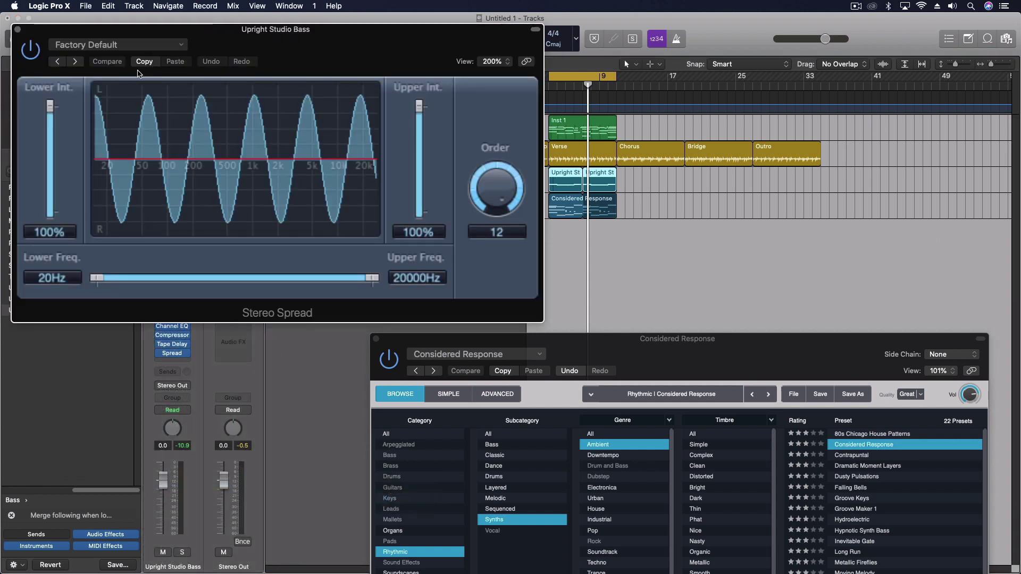
- Solo the bass during playback and set Stereo Spread's Upper Int. to -100% and Upper Freq. to 9400 Hz
{"action": "left_click_drag", "start_coordinate": [521, 36], "coordinate": [574, 339]}
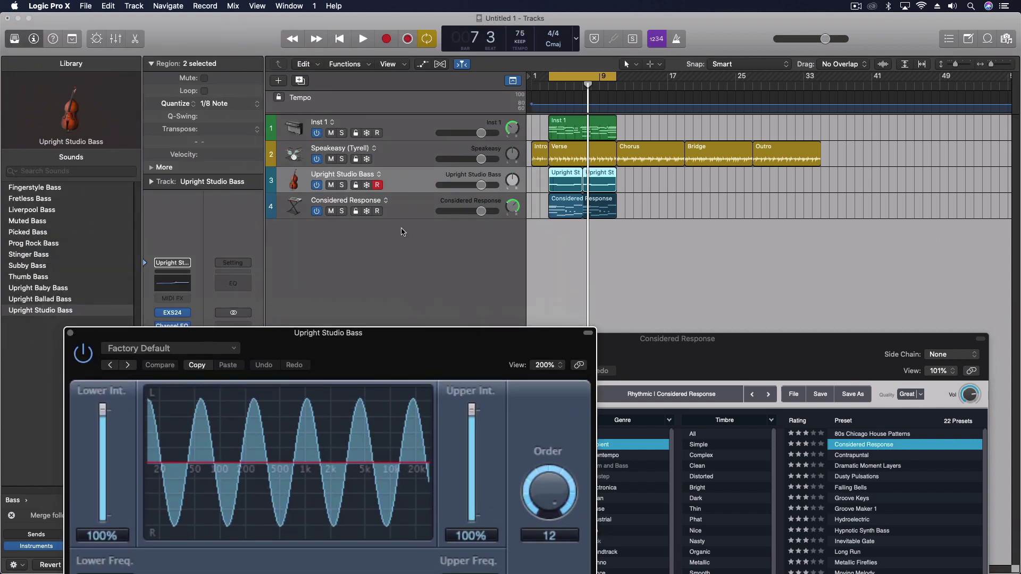
{"action": "left_click", "coordinate": [342, 185]}
{"action": "left_click_drag", "start_coordinate": [363, 345], "coordinate": [351, 284]}
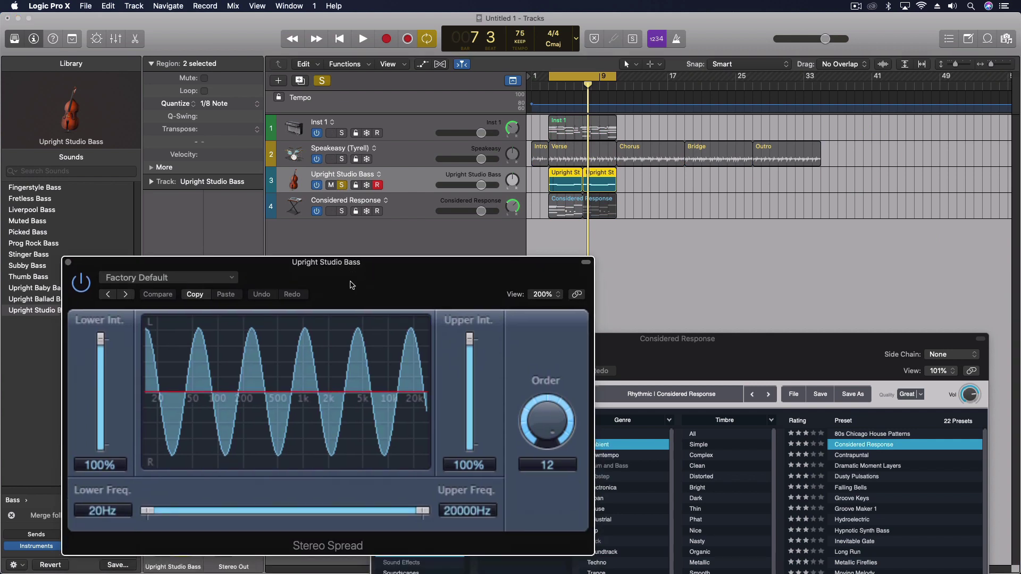
{"action": "key", "text": "space"}
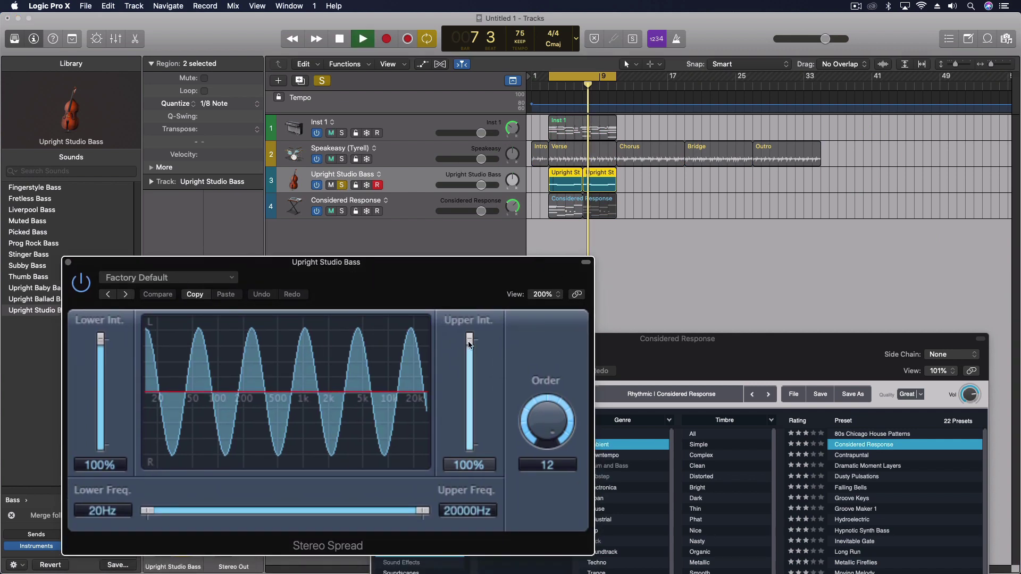
{"action": "left_click_drag", "start_coordinate": [470, 340], "coordinate": [470, 445]}
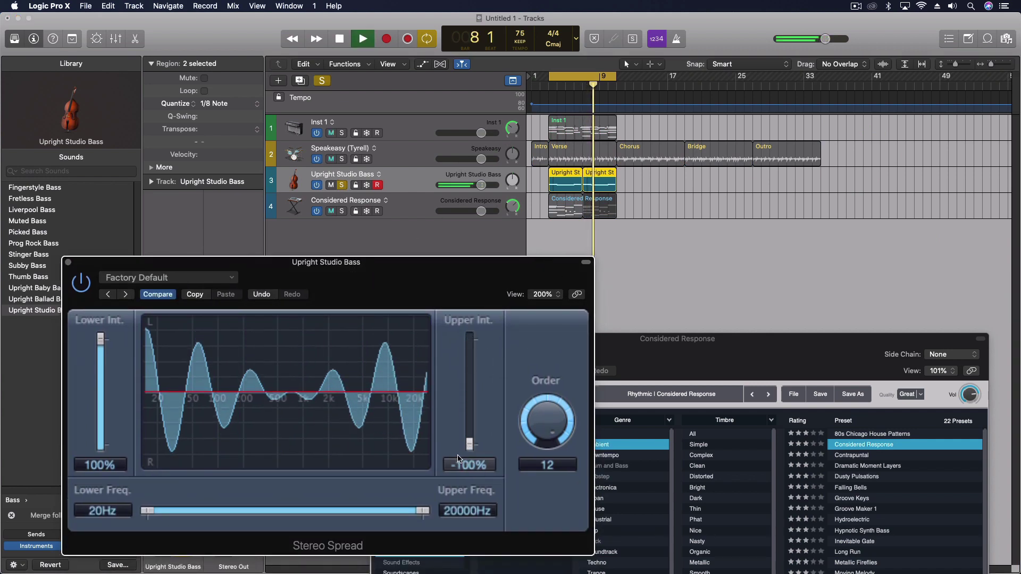
{"action": "left_click_drag", "start_coordinate": [427, 513], "coordinate": [396, 513]}
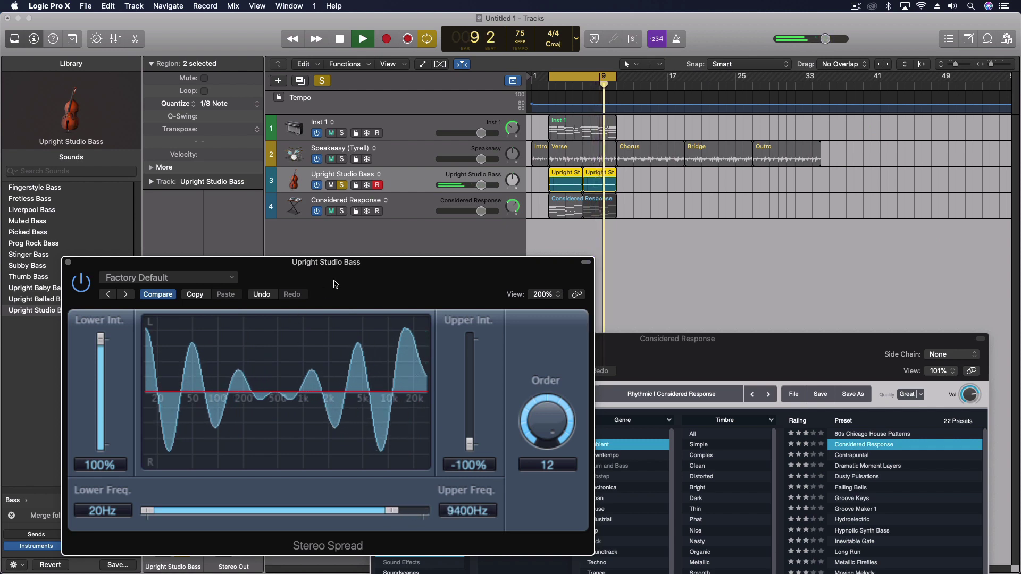
- Insert a stereo Correlation Meter after Stereo Spread on the Upright Studio Bass channel
{"action": "left_click_drag", "start_coordinate": [339, 282], "coordinate": [786, 269]}
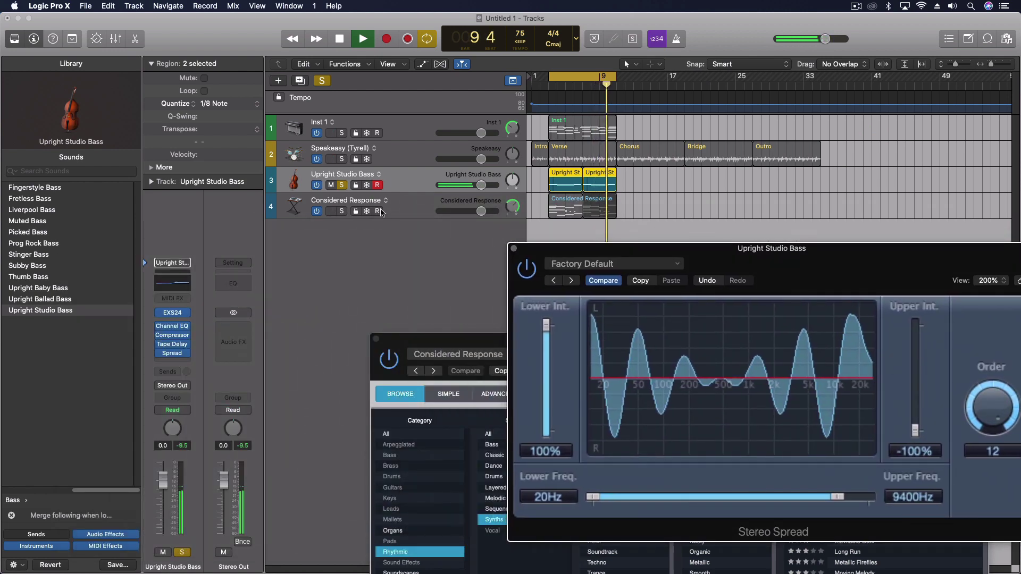
{"action": "left_click", "coordinate": [173, 362]}
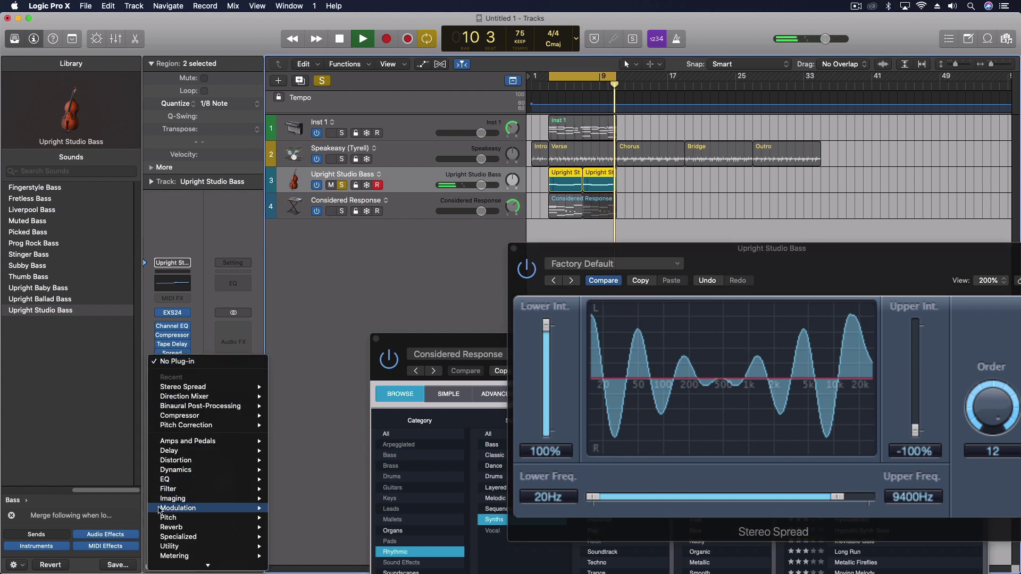
{"action": "mouse_move", "coordinate": [160, 509]}
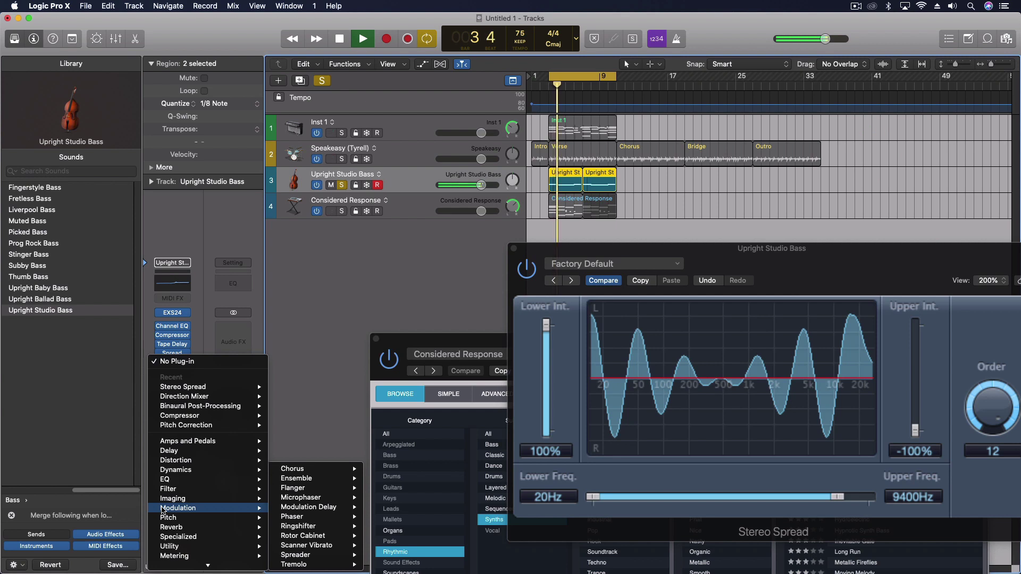
{"action": "mouse_move", "coordinate": [175, 555]}
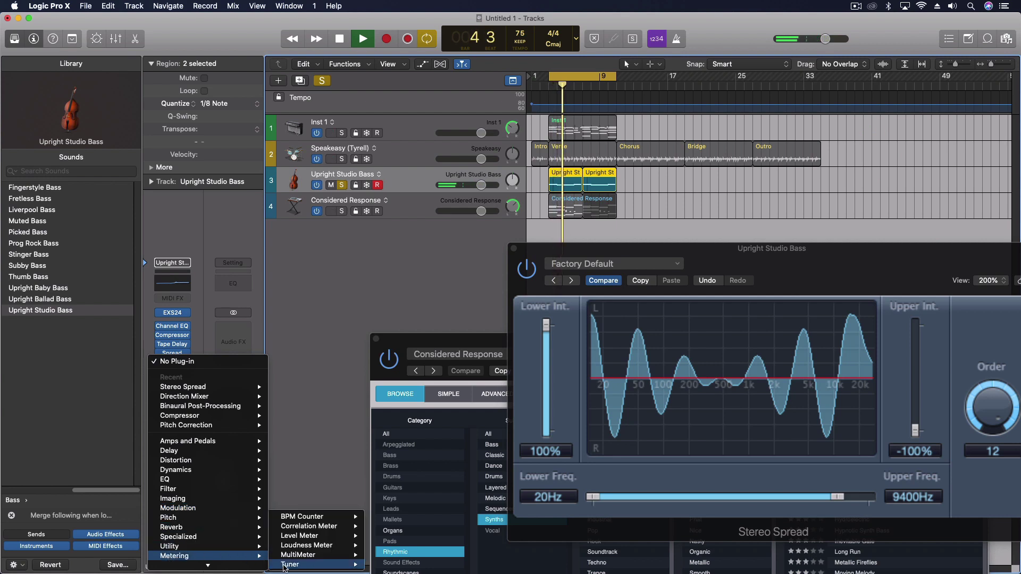
{"action": "mouse_move", "coordinate": [309, 545]}
{"action": "mouse_move", "coordinate": [341, 526]}
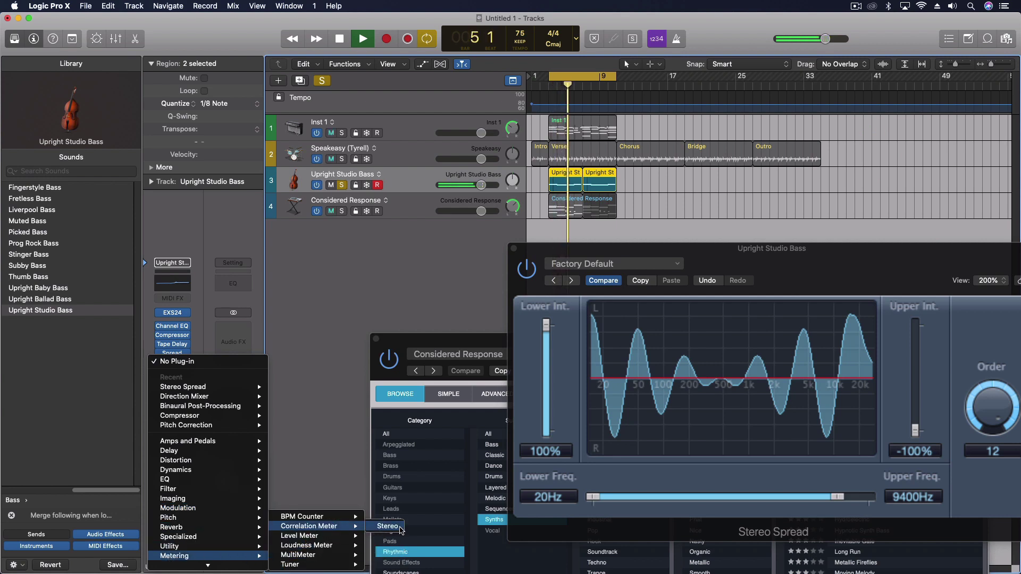
{"action": "left_click", "coordinate": [400, 531]}
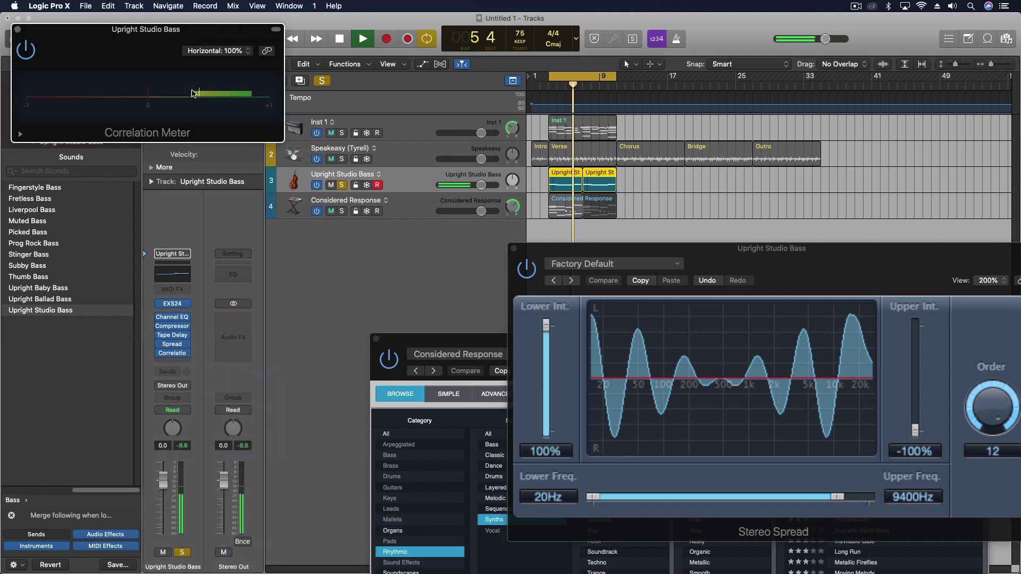
- Try Stereo Spread's Upper Freq. at 100 Hz, settle it at 1800 Hz, and stop playback
{"action": "left_click_drag", "start_coordinate": [832, 392], "coordinate": [495, 409]}
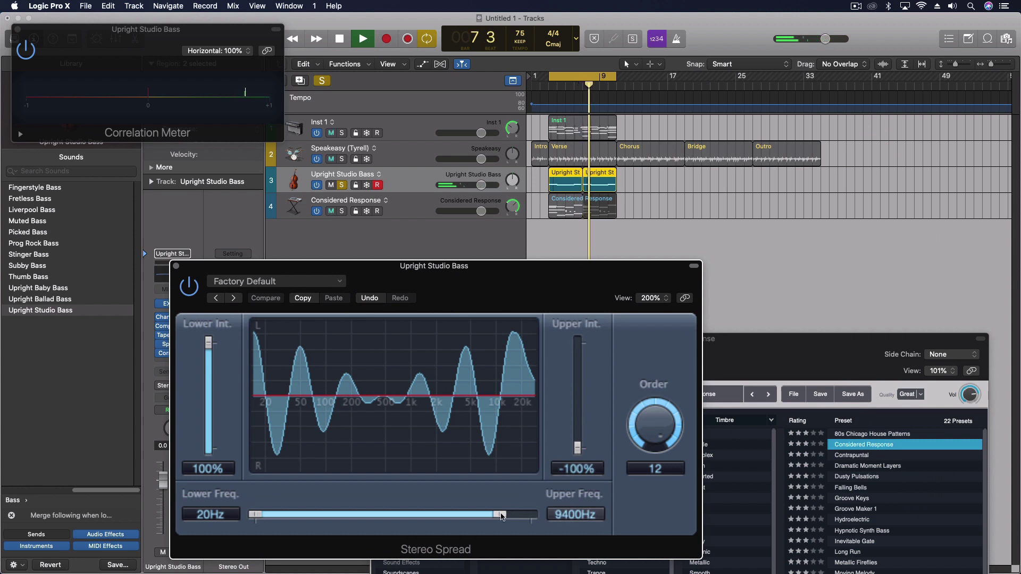
{"action": "left_click_drag", "start_coordinate": [500, 515], "coordinate": [321, 513]}
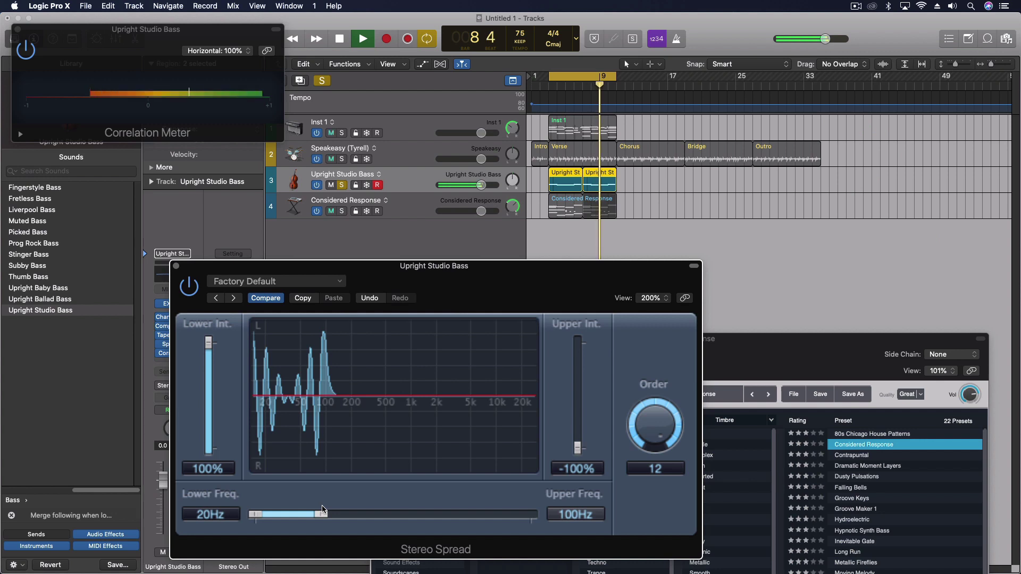
{"action": "left_click_drag", "start_coordinate": [322, 512], "coordinate": [434, 512]}
{"action": "key", "text": "space"}
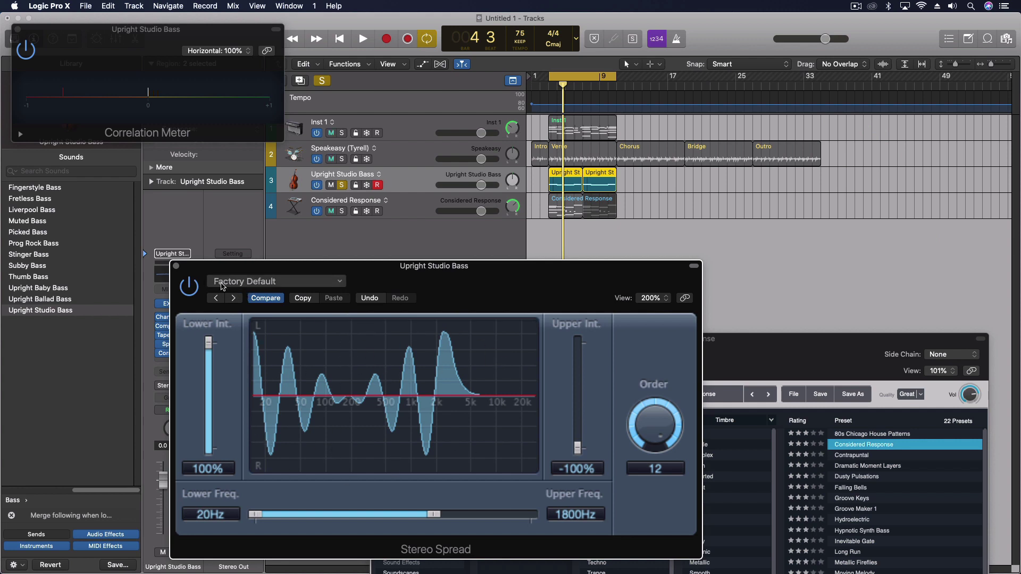
{"action": "left_click_drag", "start_coordinate": [583, 451], "coordinate": [579, 481]}
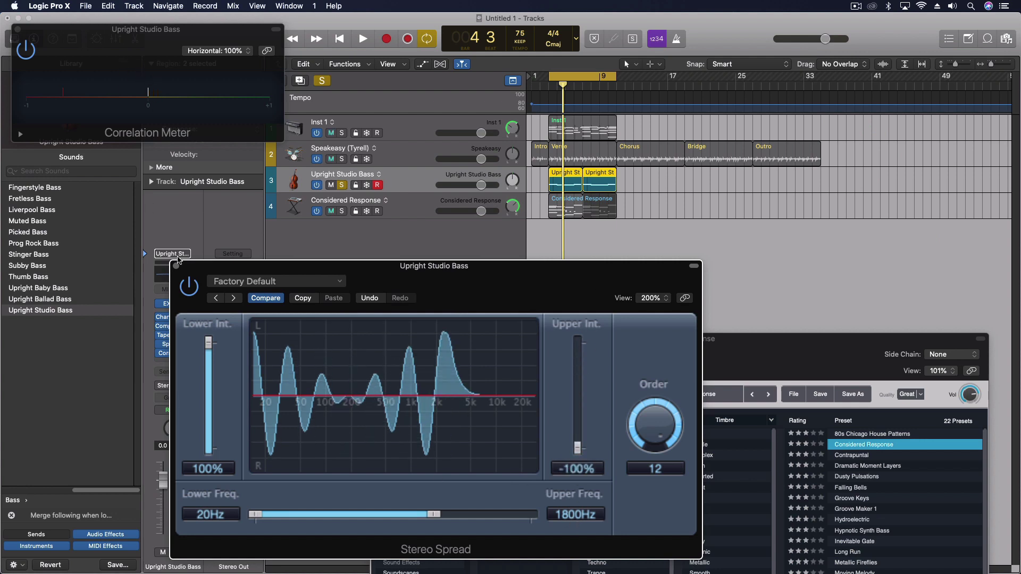
- Close the Stereo Spread and Correlation Meter windows and unsolo the bass track during playback
{"action": "left_click_drag", "start_coordinate": [186, 270], "coordinate": [326, 266]}
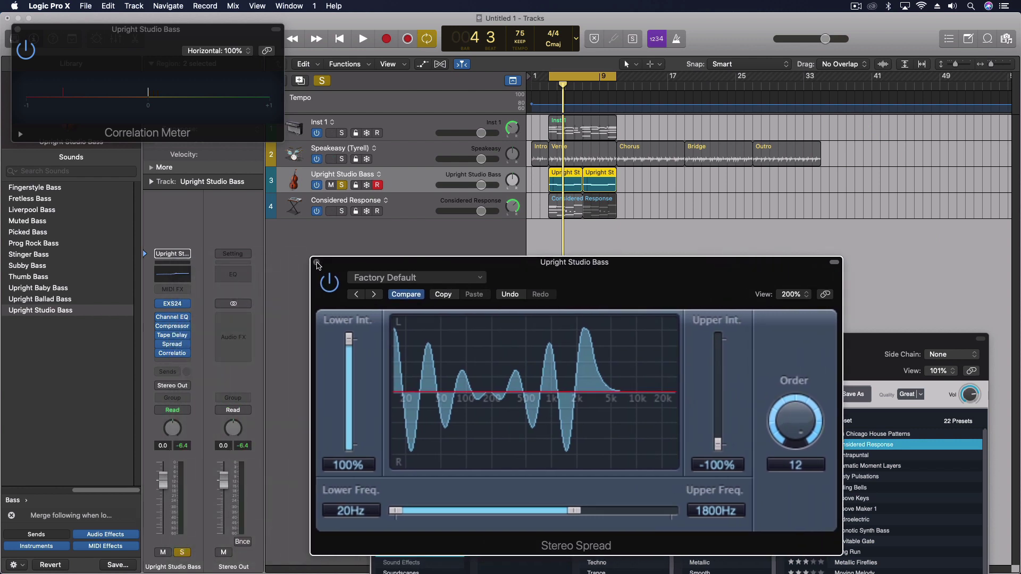
{"action": "left_click", "coordinate": [317, 263]}
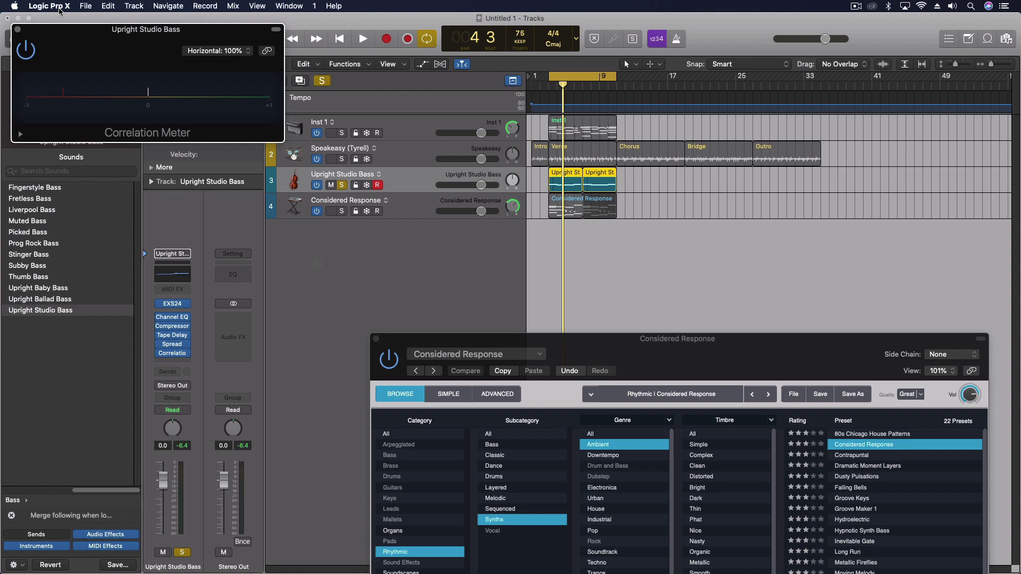
{"action": "left_click", "coordinate": [18, 30]}
{"action": "key", "text": "space"}
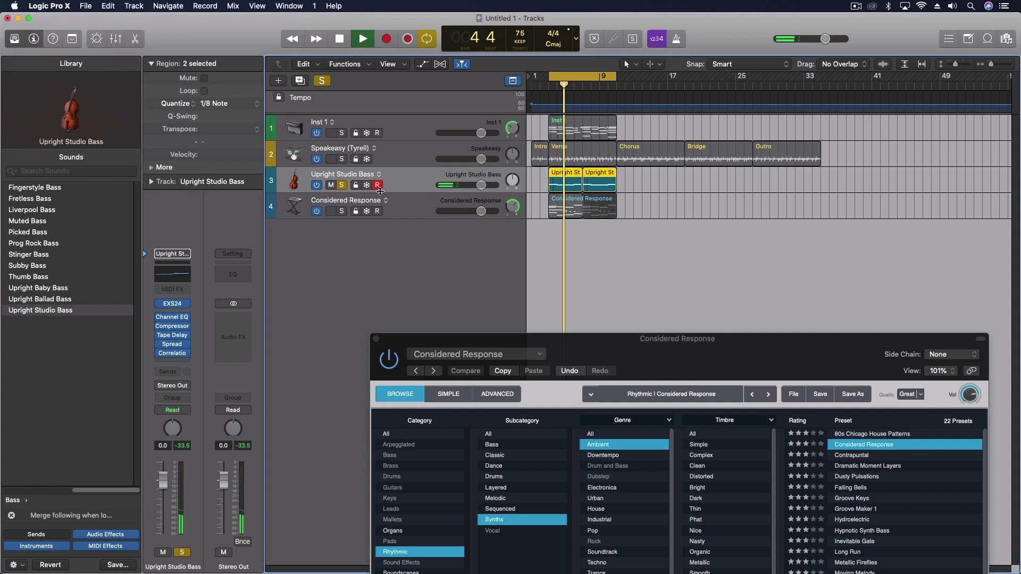
{"action": "left_click", "coordinate": [341, 186]}
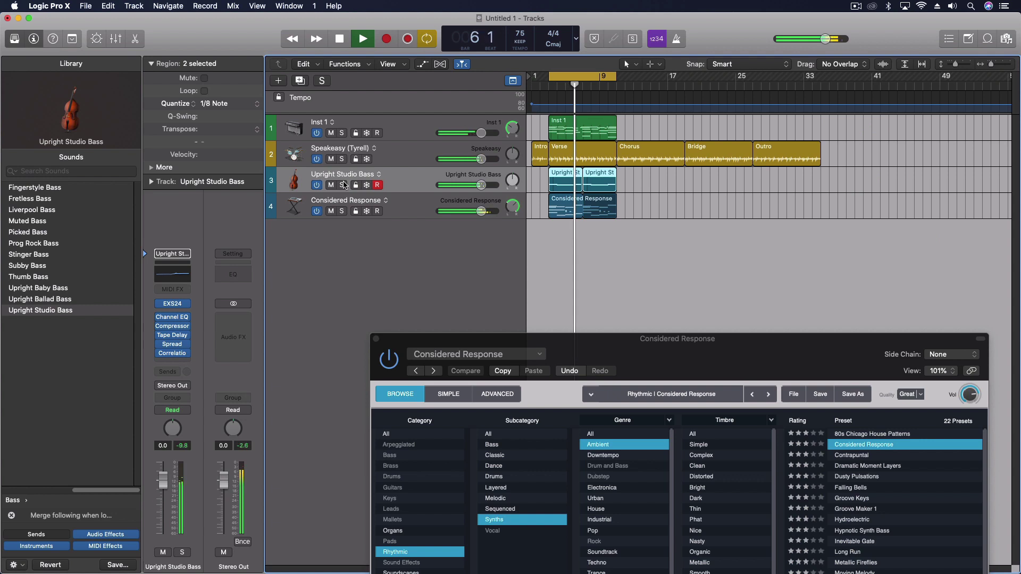
- Insert the Step FX multi-effects plug-in on the Inst 1 electric piano track
{"action": "left_click", "coordinate": [407, 210]}
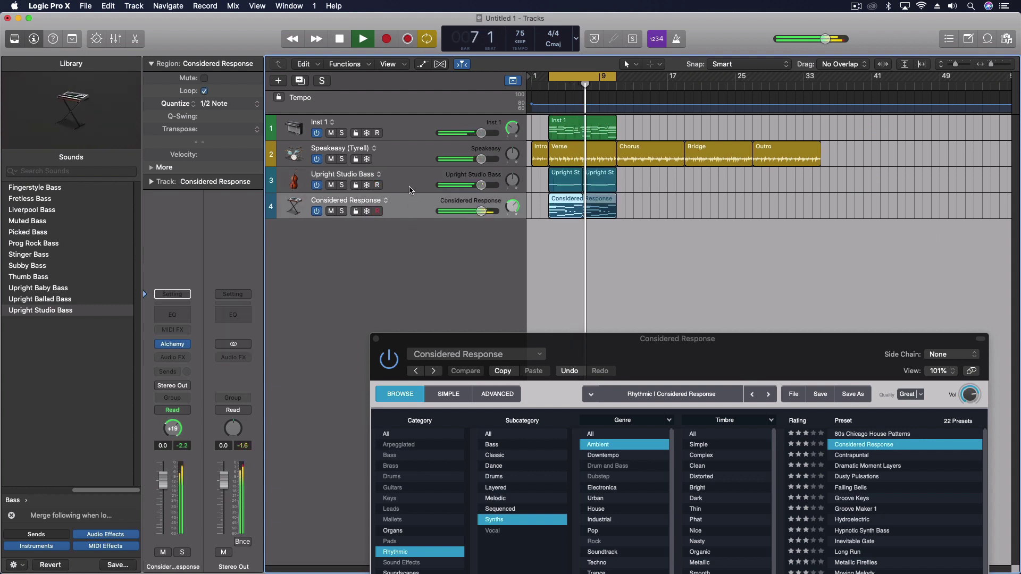
{"action": "left_click", "coordinate": [407, 123]}
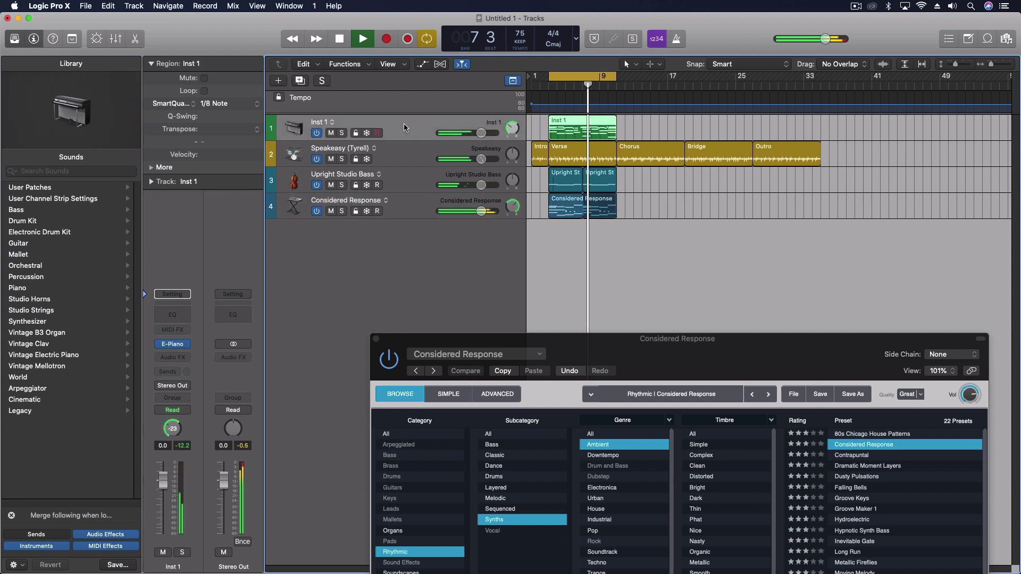
{"action": "left_click", "coordinate": [172, 357]}
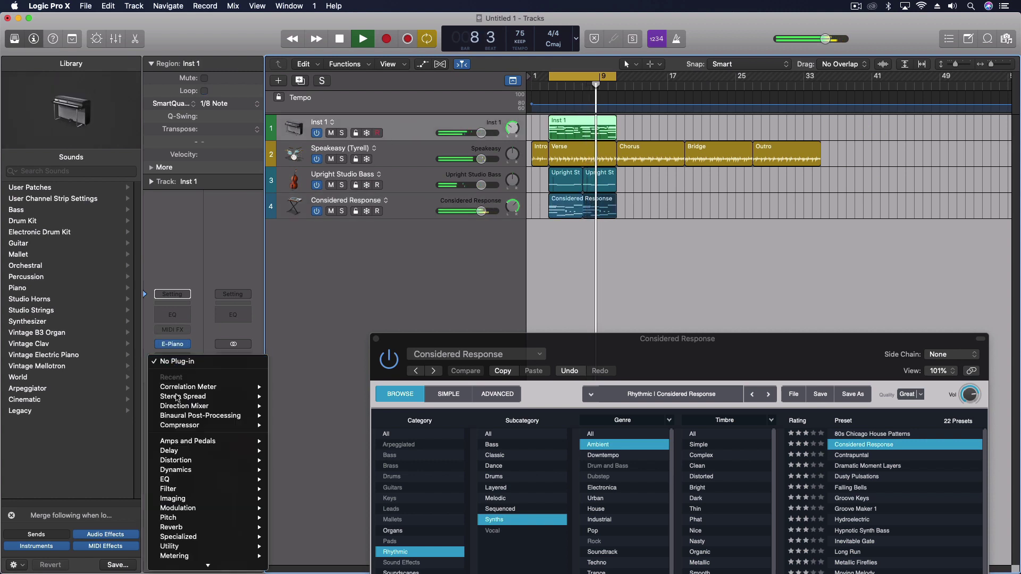
{"action": "mouse_move", "coordinate": [250, 548]}
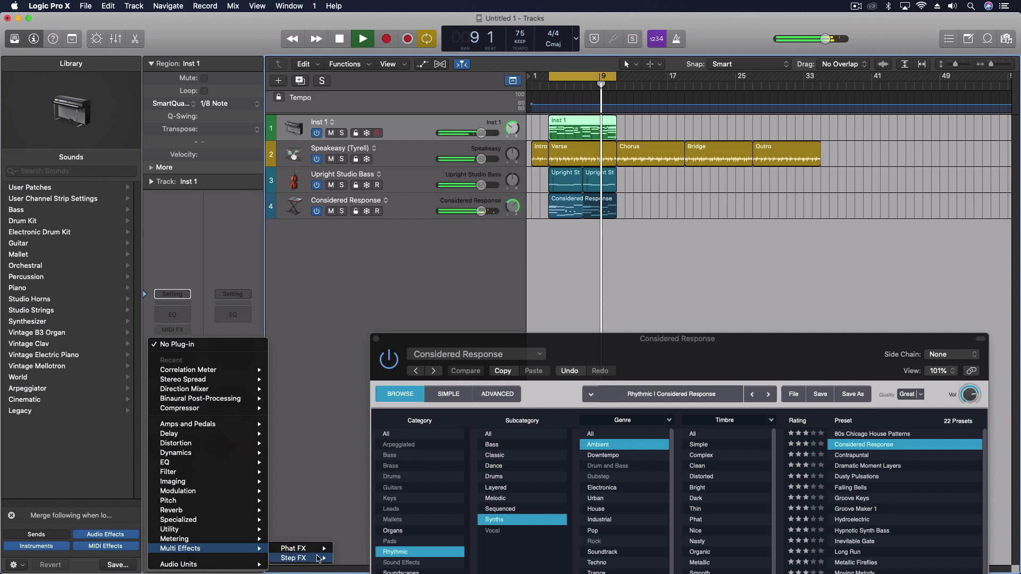
{"action": "mouse_move", "coordinate": [314, 558]}
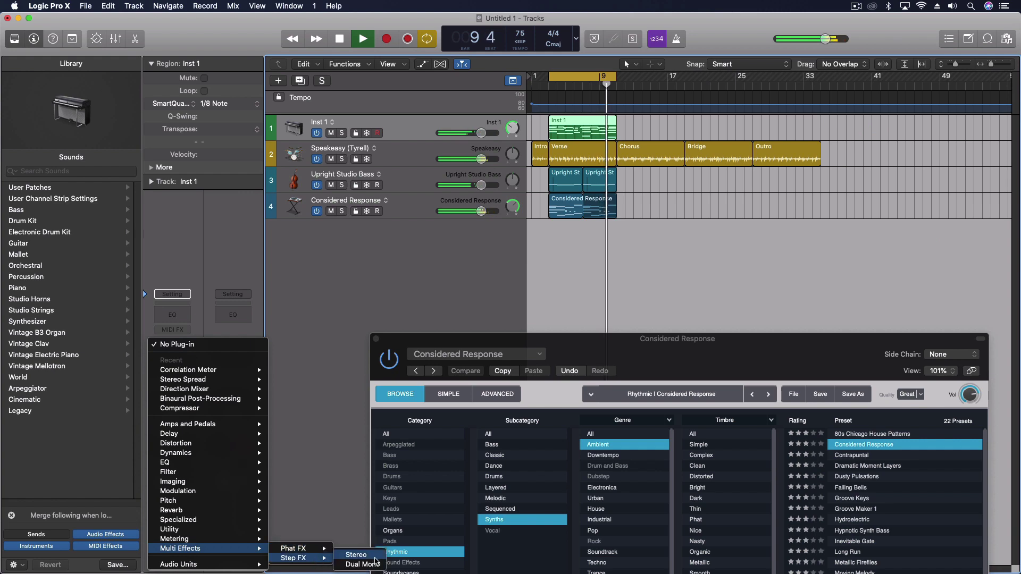
{"action": "left_click", "coordinate": [375, 561]}
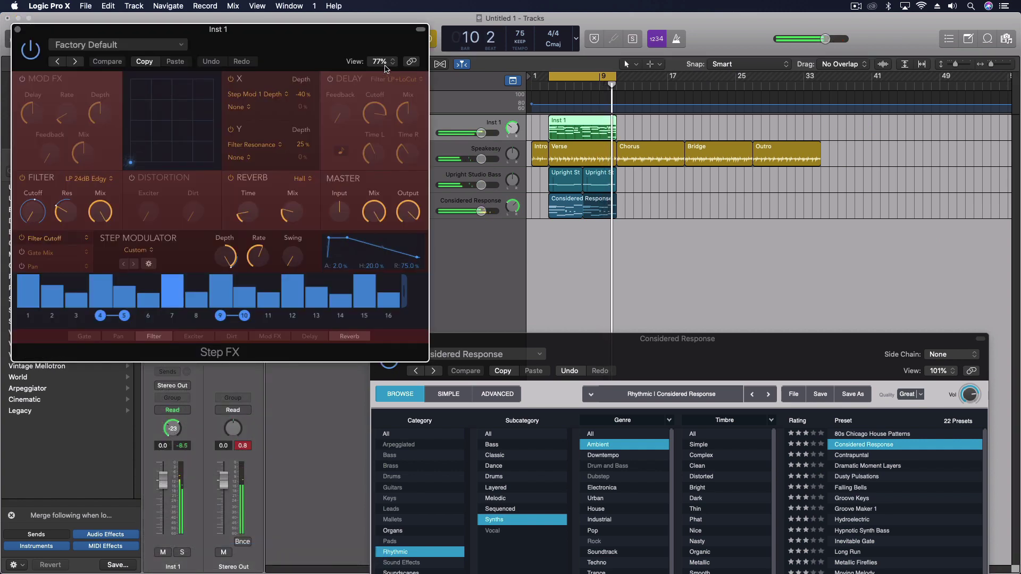
- Move the Step FX window clear of the tracks and load its Driven Pulse preset from the Ambiences category
{"action": "left_click_drag", "start_coordinate": [305, 46], "coordinate": [635, 245]}
{"action": "left_click", "coordinate": [477, 248]}
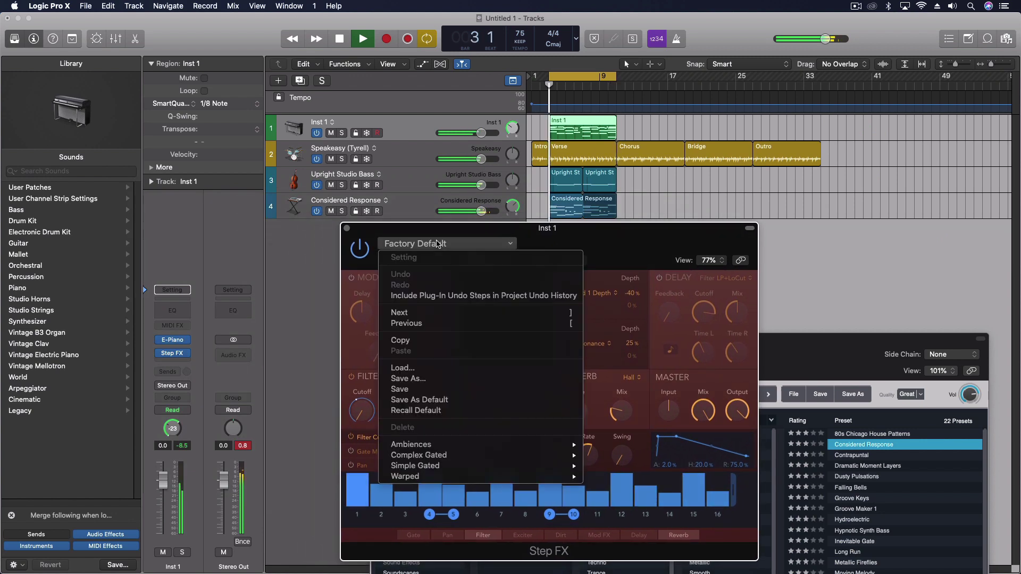
{"action": "mouse_move", "coordinate": [479, 445]}
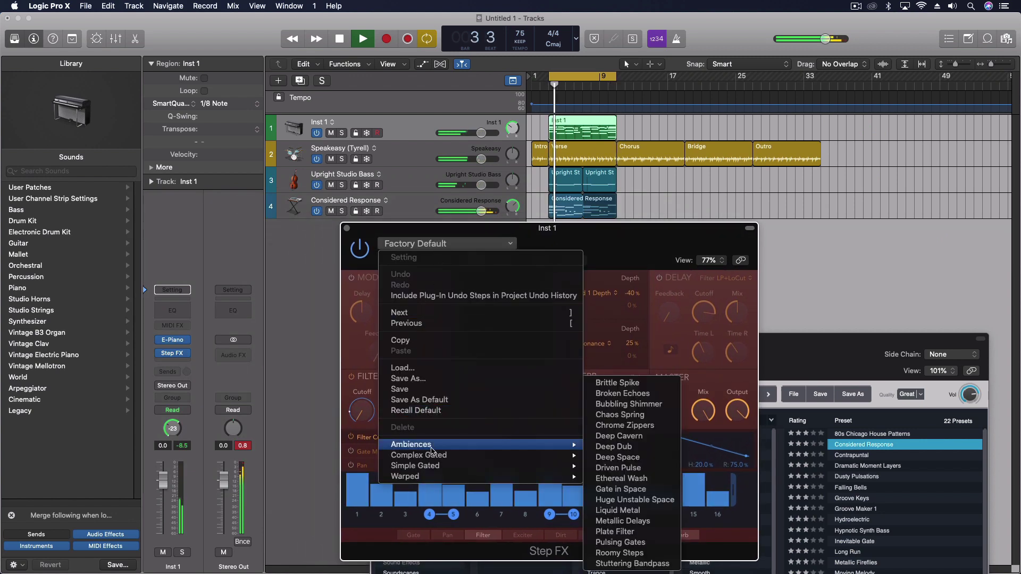
{"action": "left_click", "coordinate": [640, 471]}
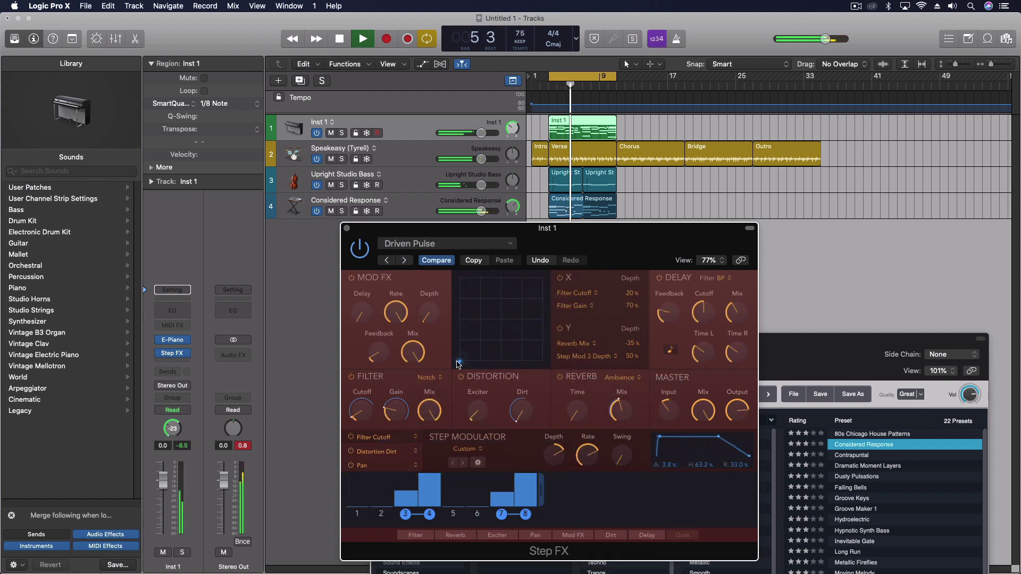
- Raise the Step FX XY pad point and shift it slightly right, and try a lower Mod FX Mix before restoring it
{"action": "left_click_drag", "start_coordinate": [457, 362], "coordinate": [472, 305]}
{"action": "left_click_drag", "start_coordinate": [413, 353], "coordinate": [414, 424]}
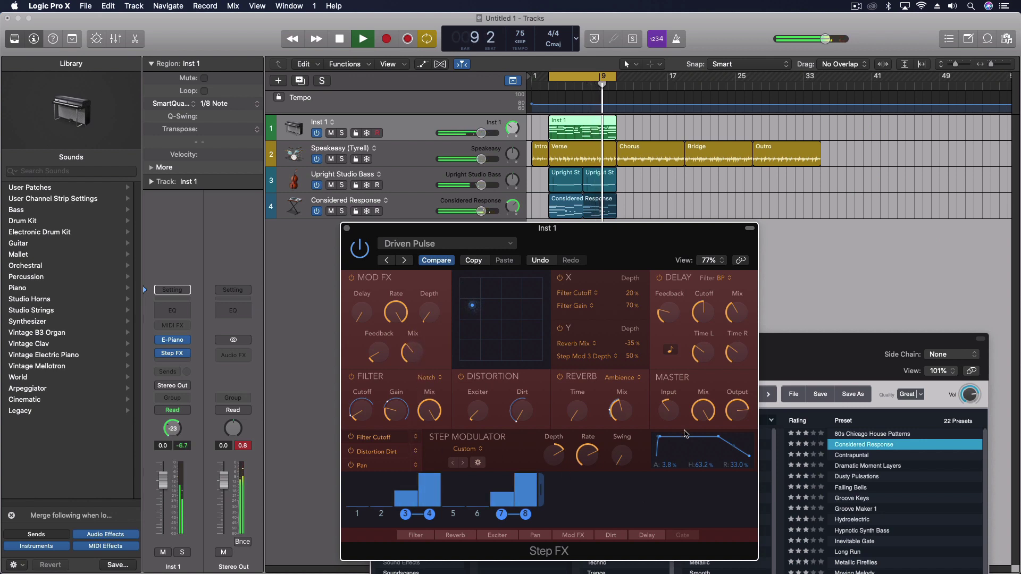
{"action": "left_click_drag", "start_coordinate": [415, 319], "coordinate": [415, 317]}
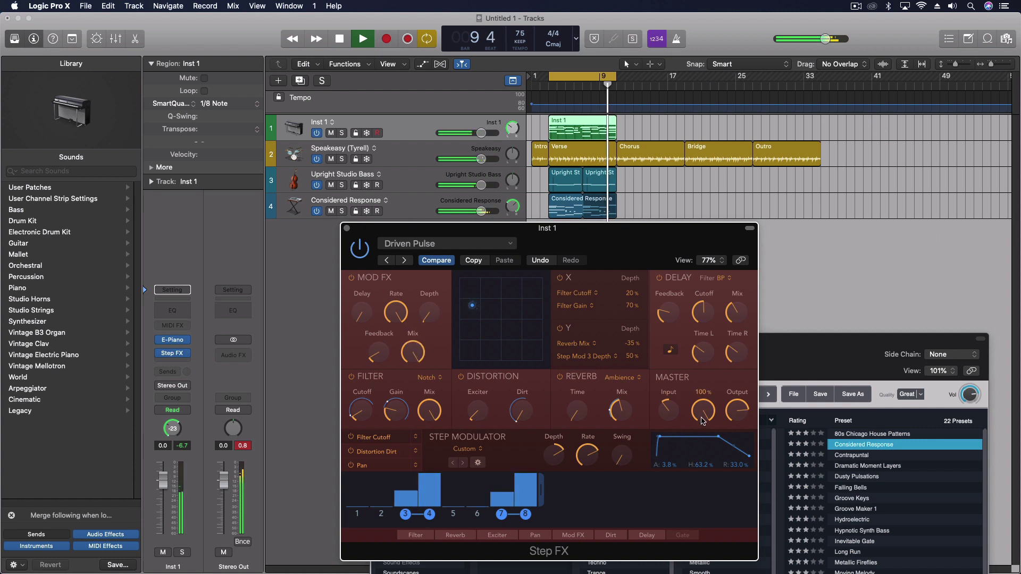
- Lower Step FX's Master Mix to about 55% and stop playback
{"action": "left_click_drag", "start_coordinate": [702, 412], "coordinate": [697, 484]}
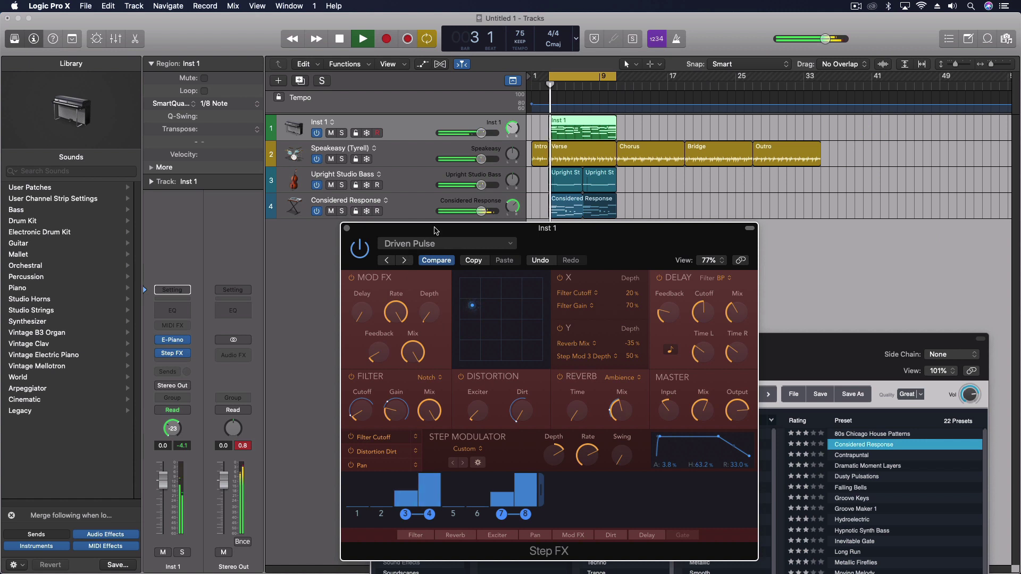
{"action": "key", "text": "space"}
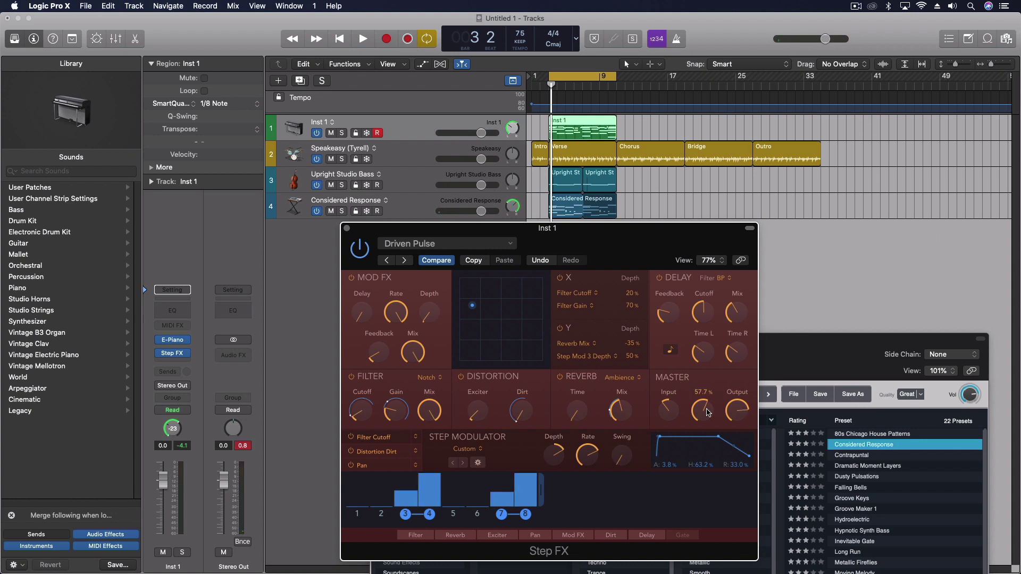
{"action": "left_click_drag", "start_coordinate": [708, 412], "coordinate": [699, 419]}
- Play Inst 1 soloed to compare Step FX bypassed and active, close the plug-in window and clear the solo
{"action": "left_click", "coordinate": [342, 134]}
{"action": "key", "text": "space"}
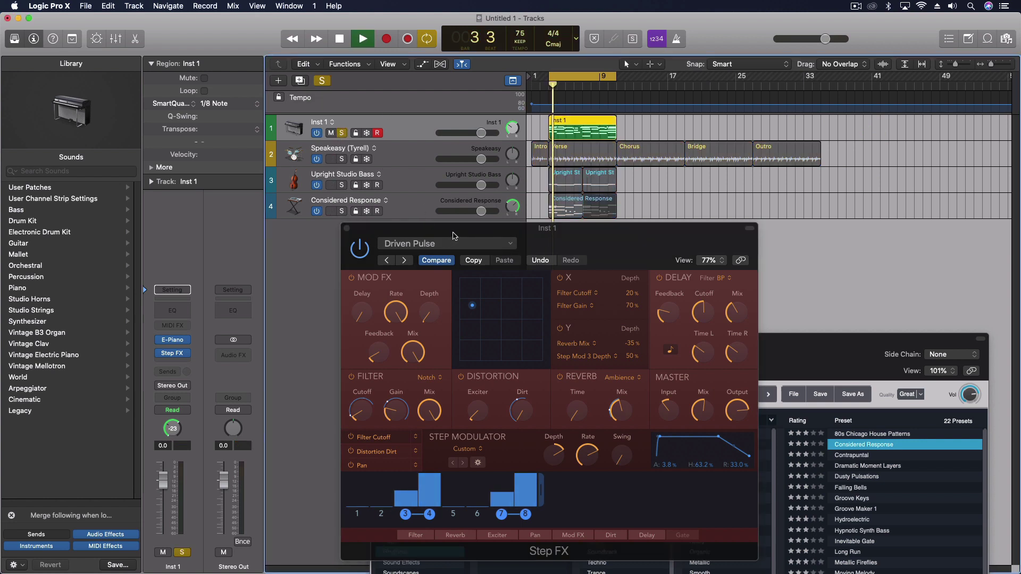
{"action": "left_click", "coordinate": [355, 255]}
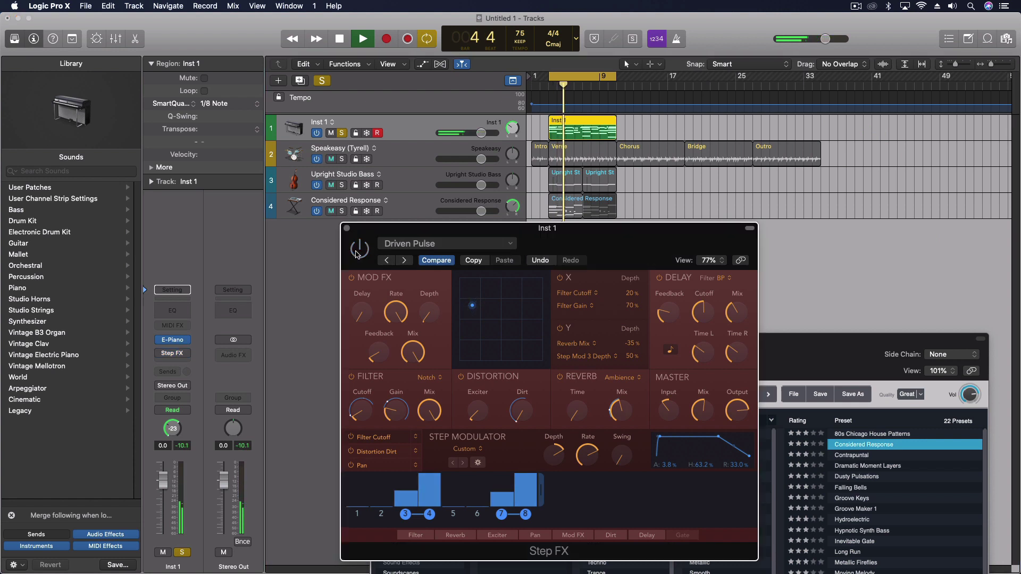
{"action": "left_click", "coordinate": [357, 253]}
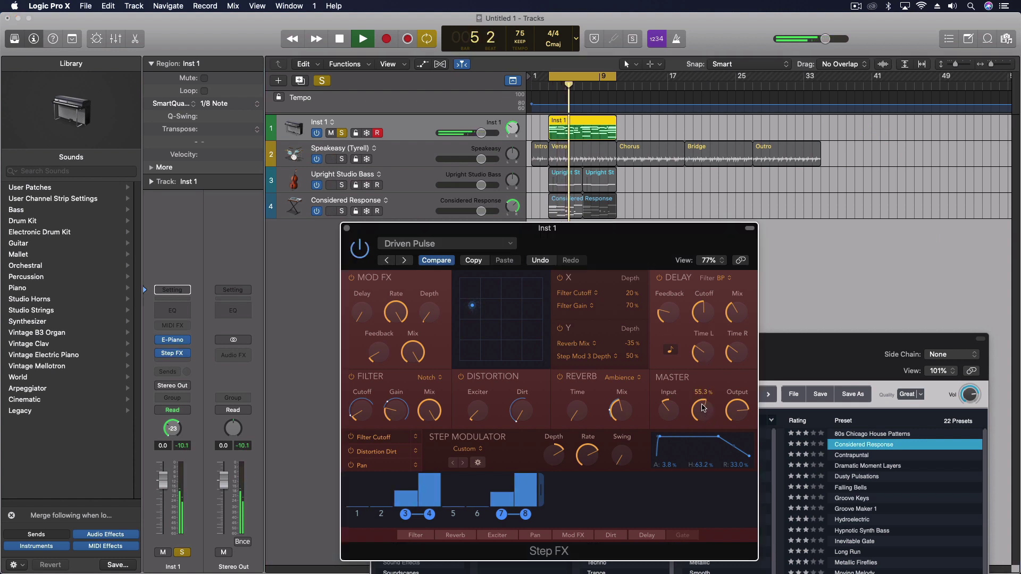
{"action": "left_click", "coordinate": [346, 228]}
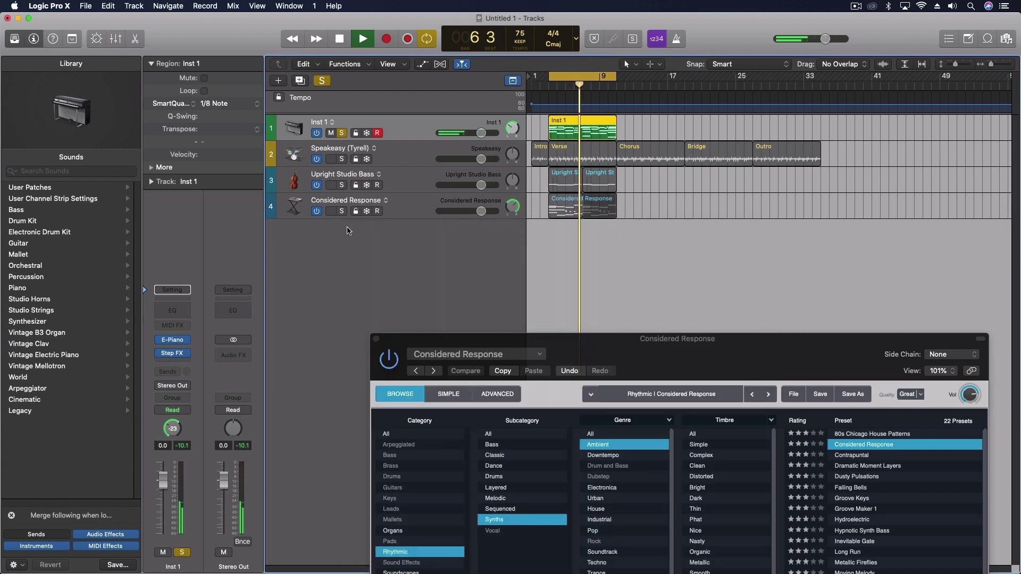
{"action": "left_click", "coordinate": [322, 81]}
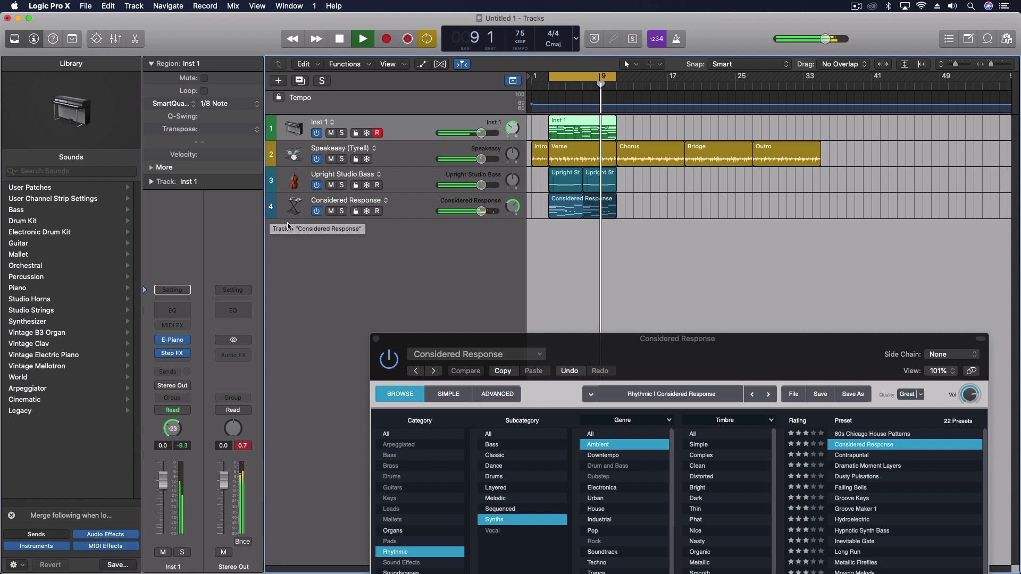
- Raise High Boost and output Drive to about 7 in the Vintage Tube EQ on the Speakeasy drum track, and close the plug-in
{"action": "left_click", "coordinate": [402, 155]}
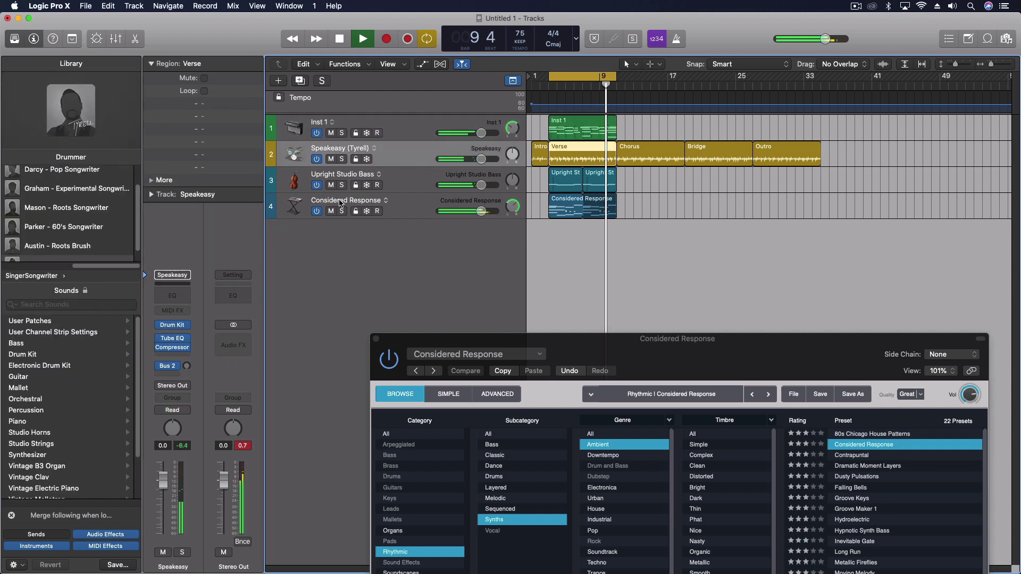
{"action": "mouse_move", "coordinate": [176, 350]}
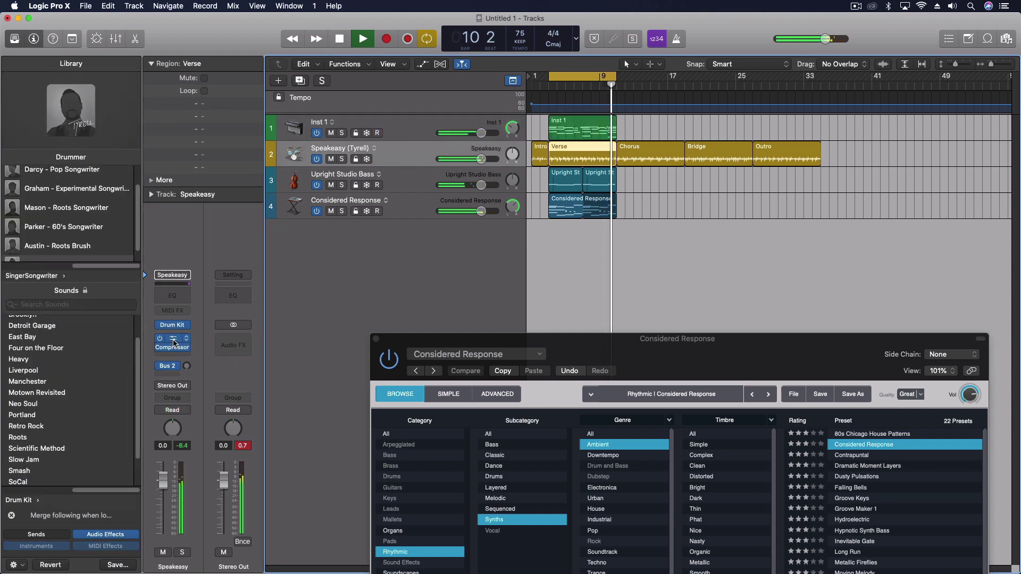
{"action": "left_click", "coordinate": [176, 349]}
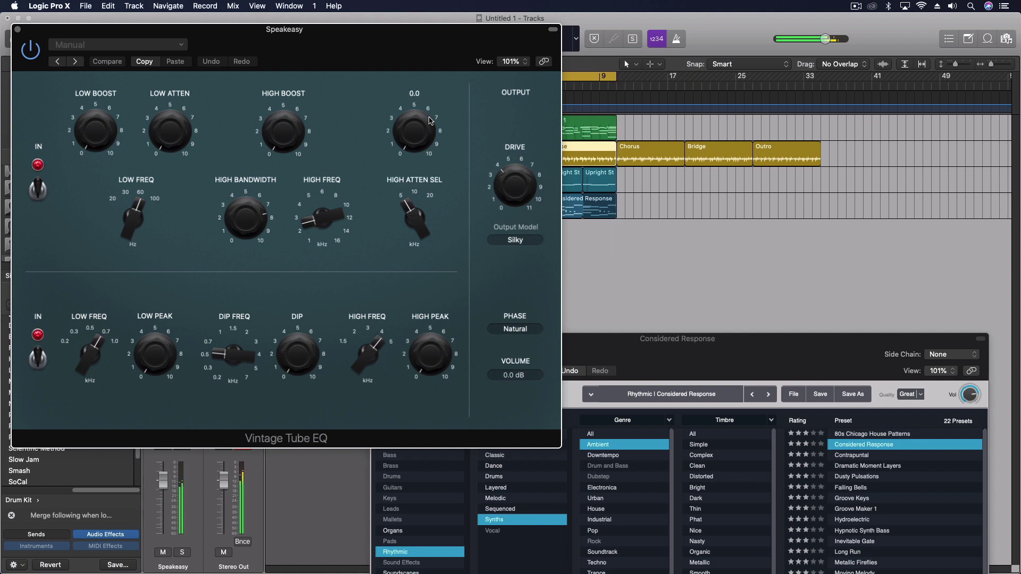
{"action": "left_click_drag", "start_coordinate": [287, 129], "coordinate": [272, 130]}
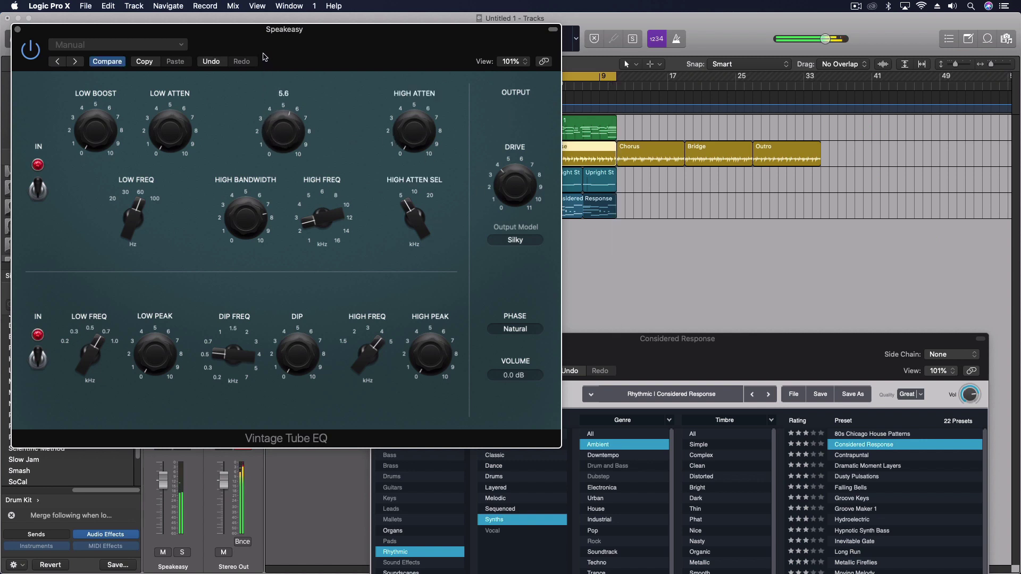
{"action": "left_click_drag", "start_coordinate": [511, 181], "coordinate": [505, 156]}
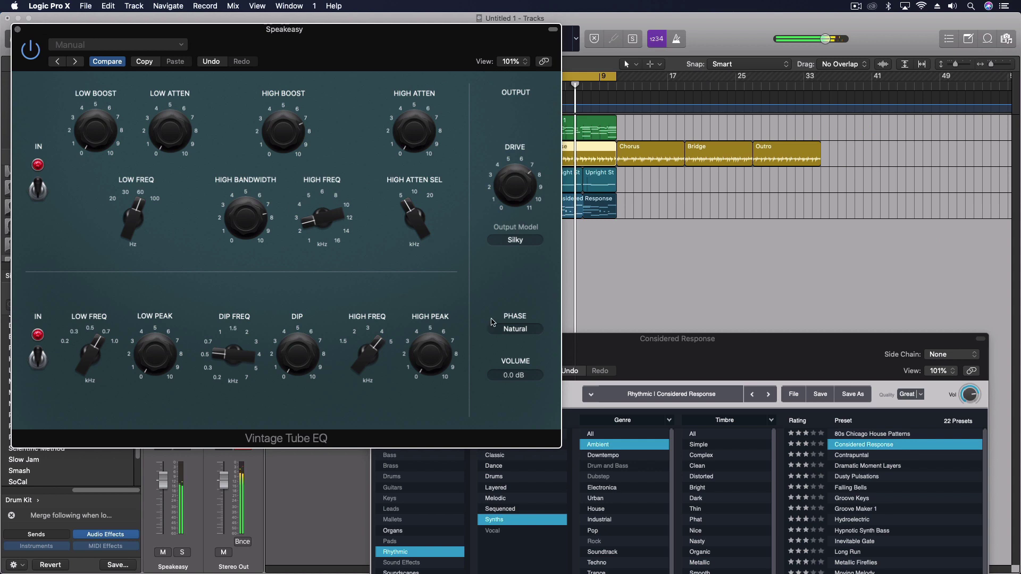
{"action": "left_click", "coordinate": [18, 29]}
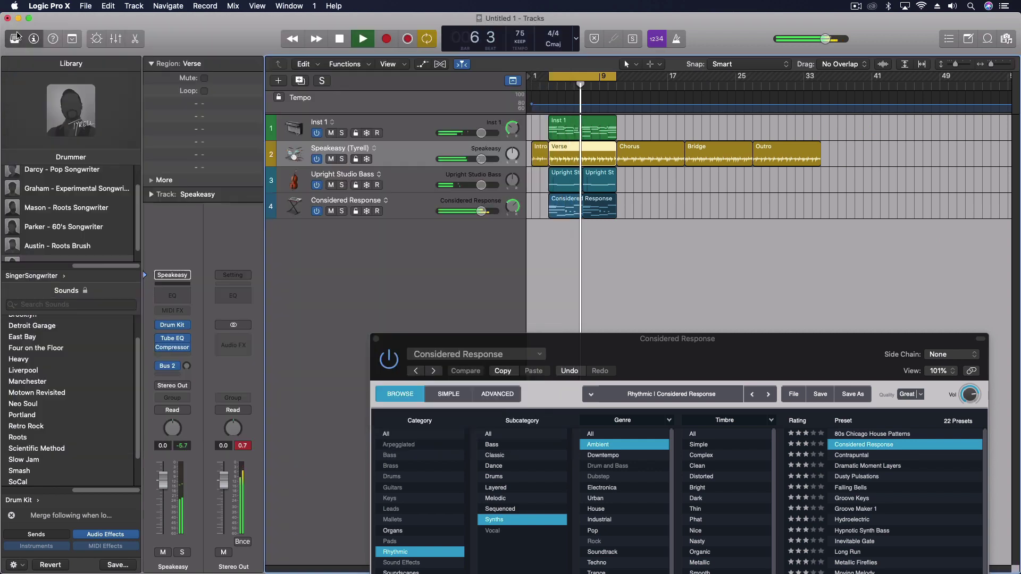
- Stop playback to close the Considered Response Alchemy window, and restart playback from the beginning of the Verse
{"action": "key", "text": "space"}
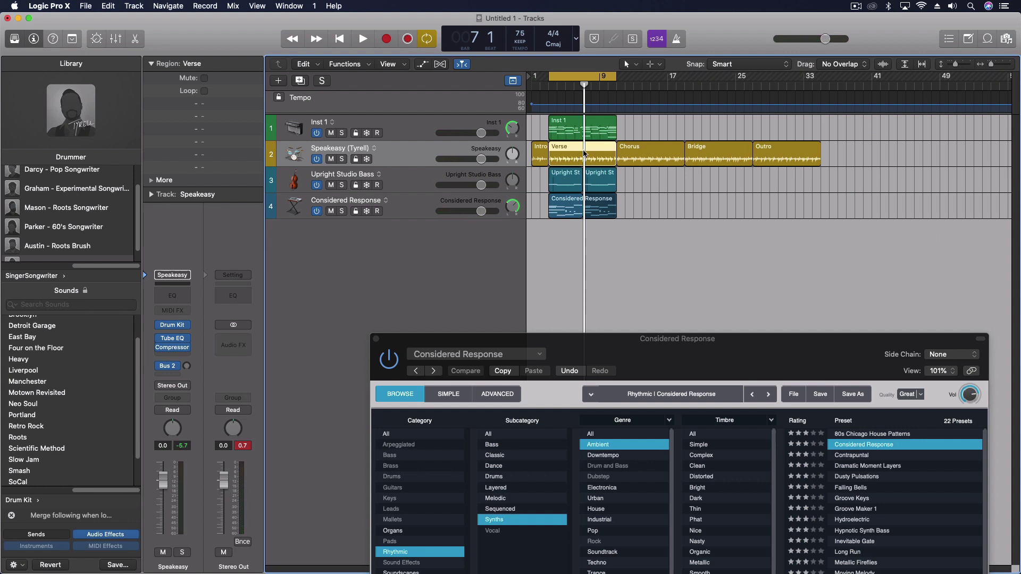
{"action": "left_click", "coordinate": [376, 339]}
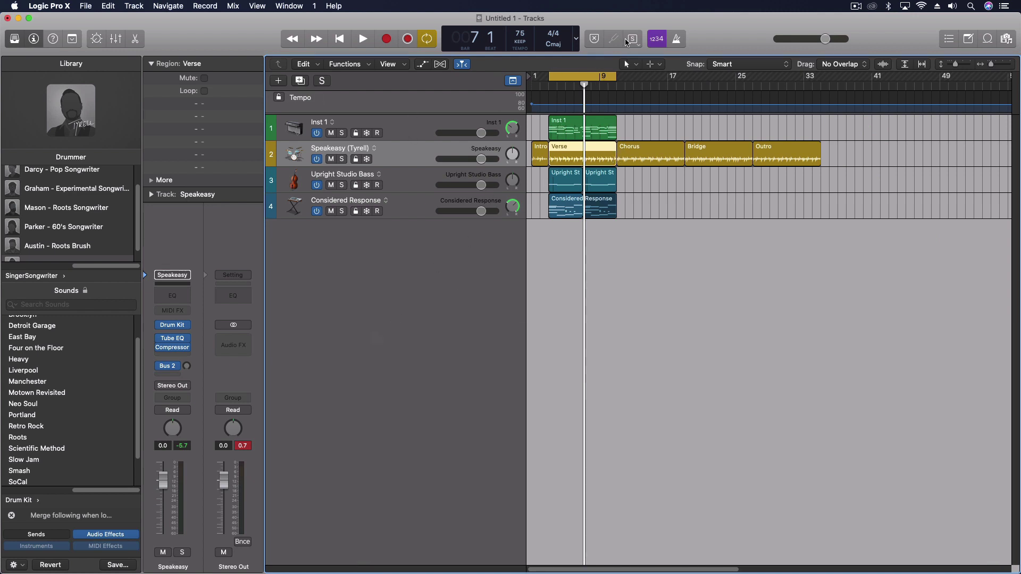
{"action": "left_click", "coordinate": [552, 85]}
{"action": "key", "text": "space"}
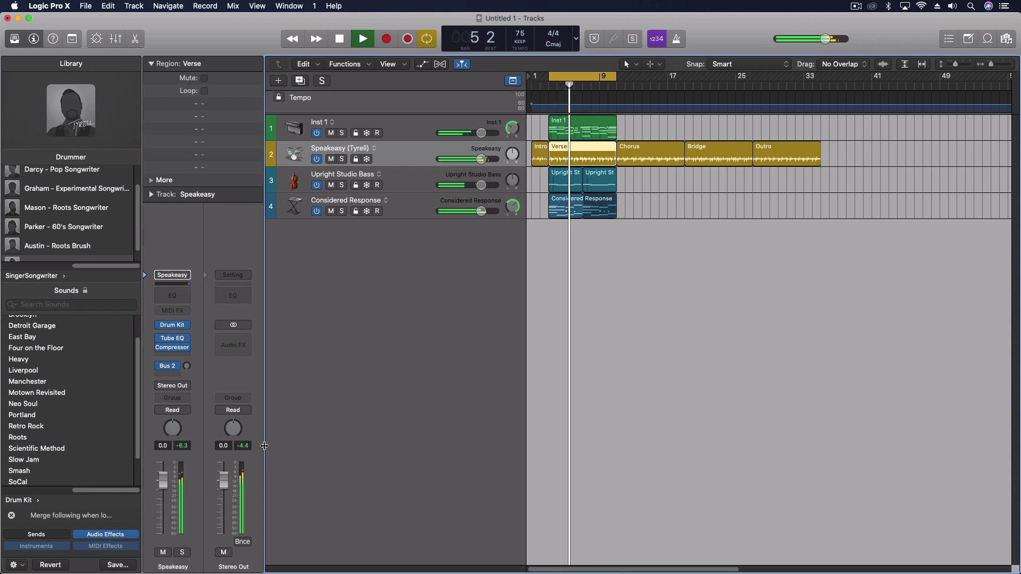
- Show the Mixer, select the channels from Inst 1 to Considered Response and lower their faders together to -2.7 dB
{"action": "key", "text": "x"}
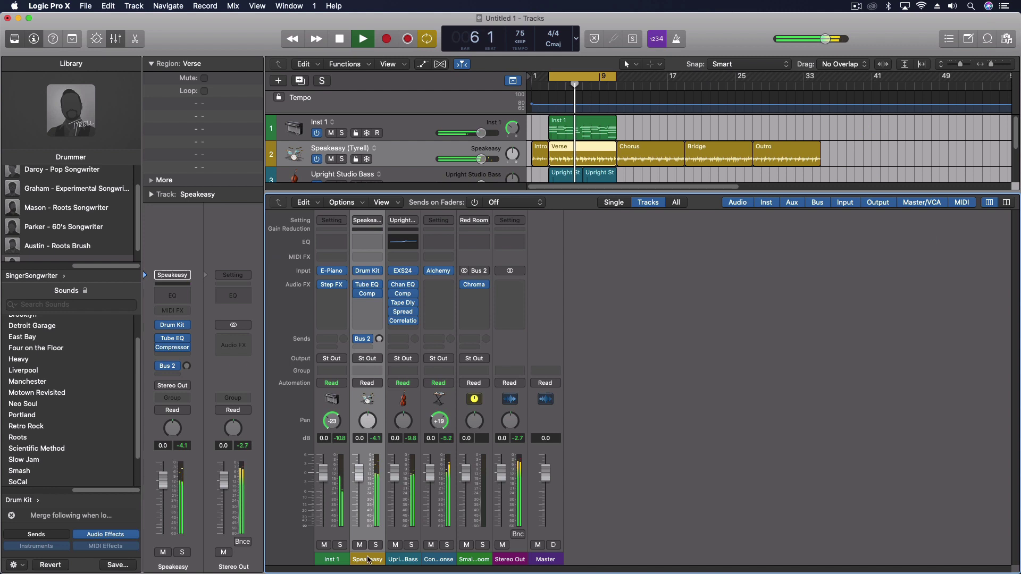
{"action": "key", "text": "Up"}
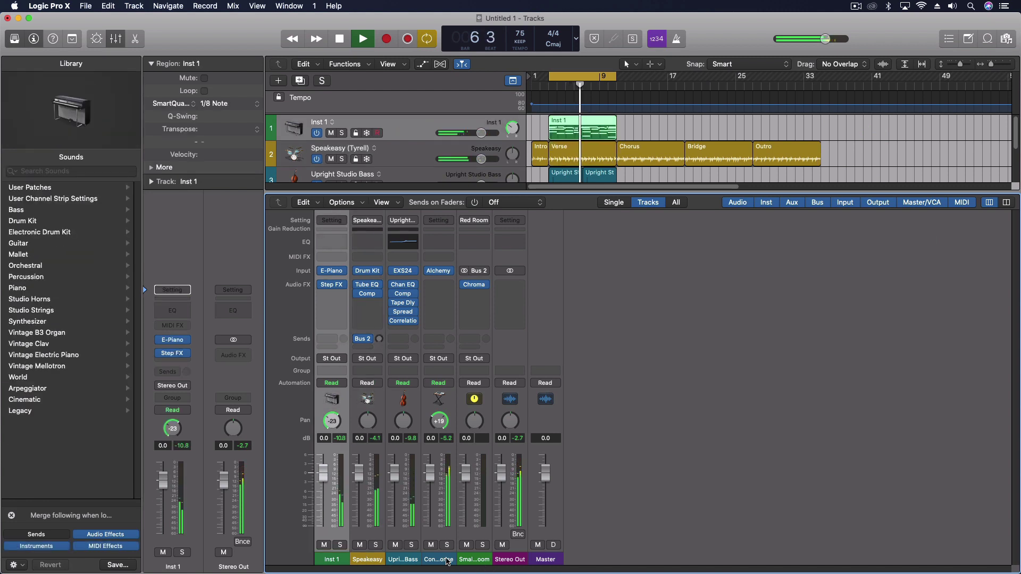
{"action": "left_click", "coordinate": [443, 561], "text": "shift"}
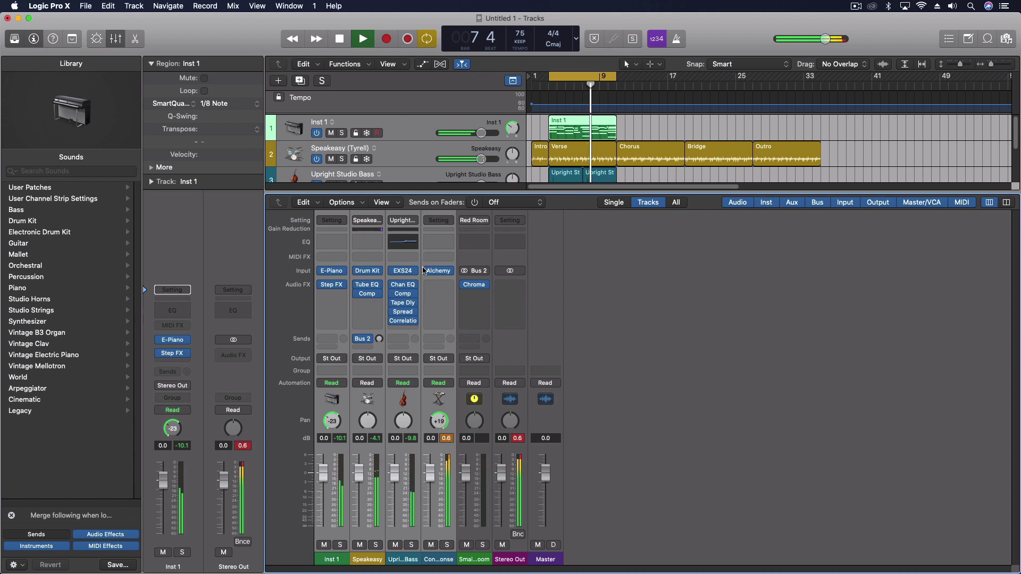
{"action": "left_click_drag", "start_coordinate": [431, 477], "coordinate": [431, 489]}
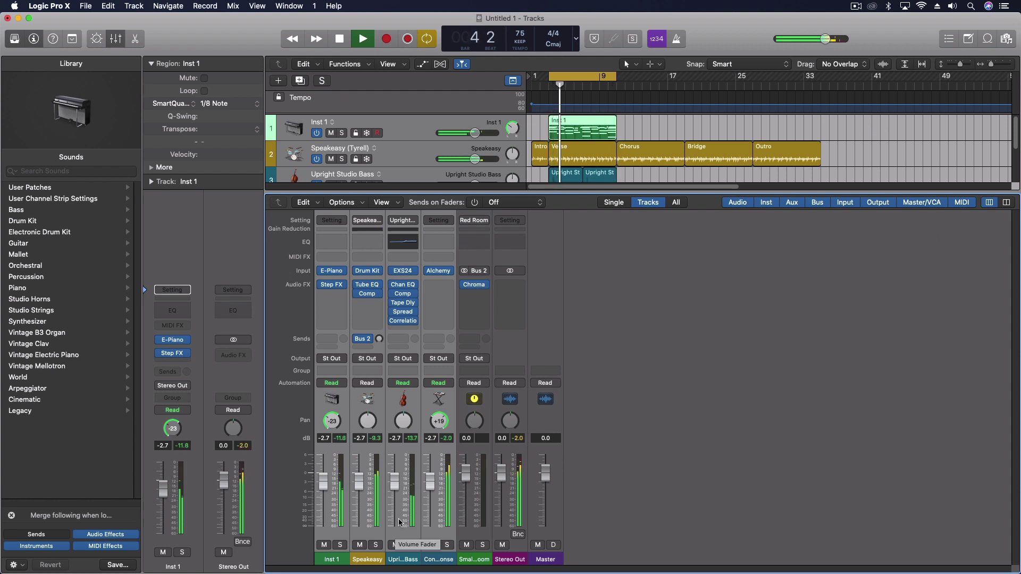
- With playback stopped, lower the four selected track faders to -4.0 dB and set the Bus 2 reverb aux to -4.0 dB as well
{"action": "key", "text": "space"}
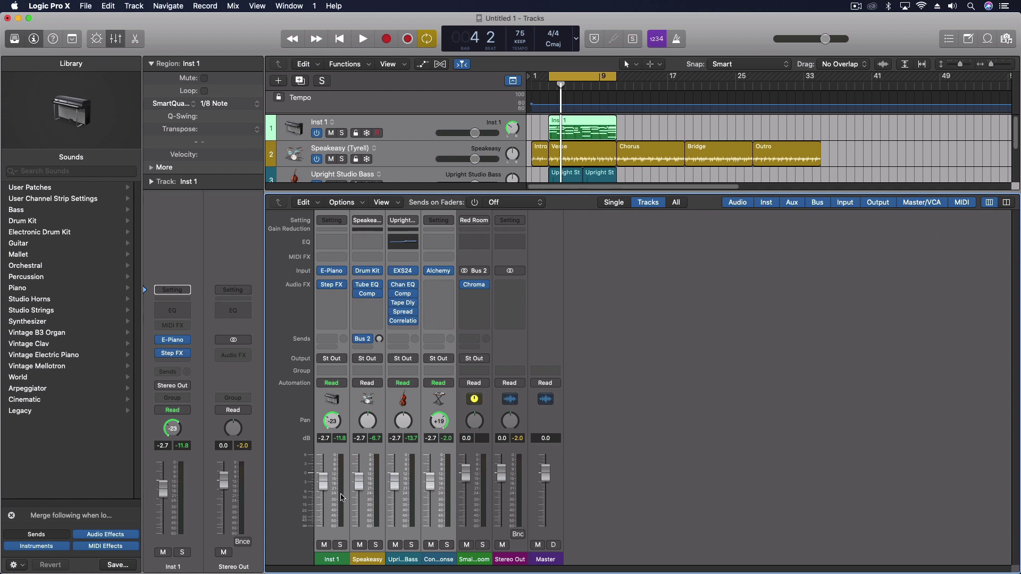
{"action": "left_click_drag", "start_coordinate": [323, 479], "coordinate": [323, 484]}
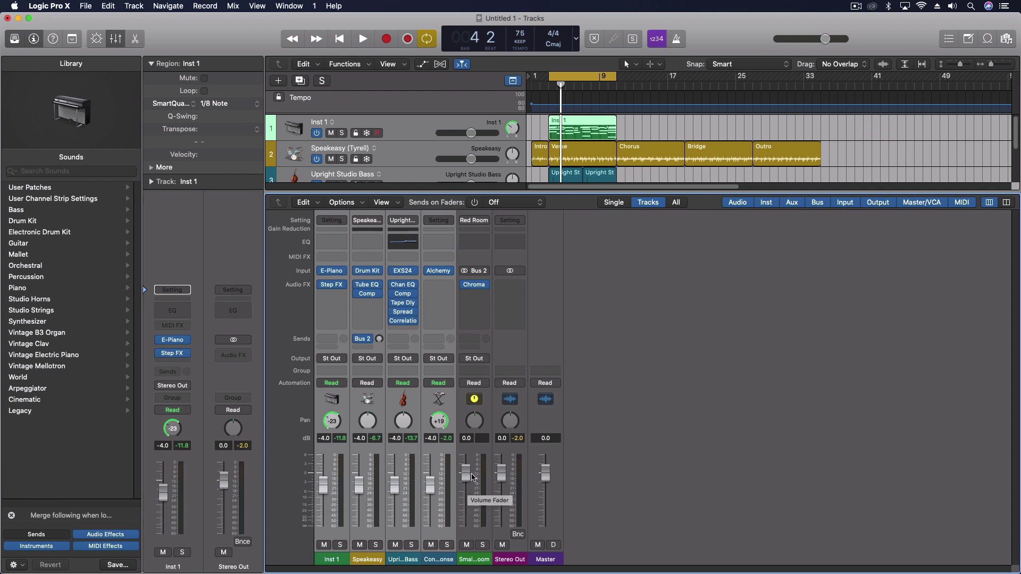
{"action": "left_click_drag", "start_coordinate": [465, 475], "coordinate": [466, 486]}
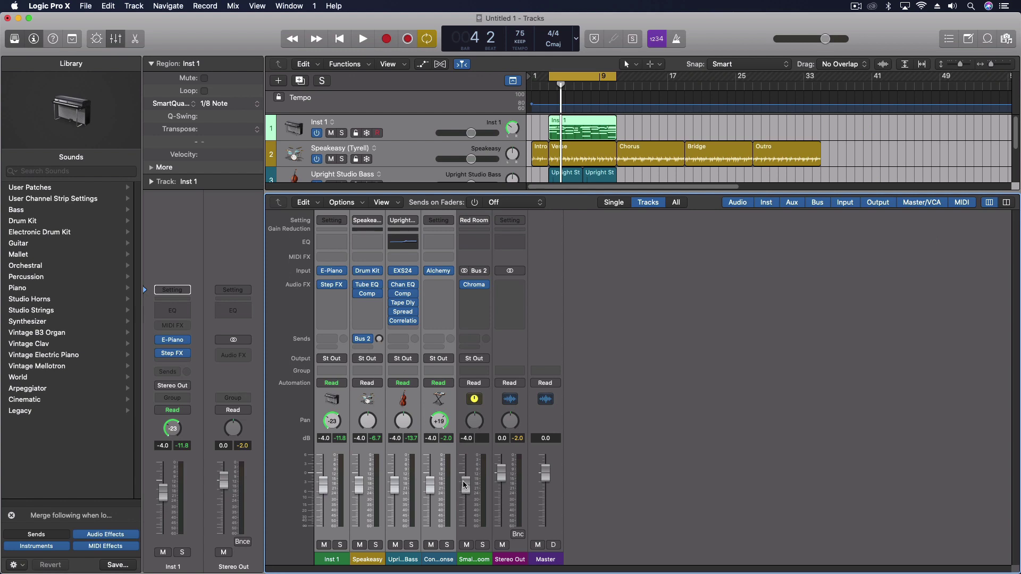
- Play back the rebalanced Verse mix, hide the Mixer and stop playback
{"action": "mouse_move", "coordinate": [484, 289]}
{"action": "key", "text": "space"}
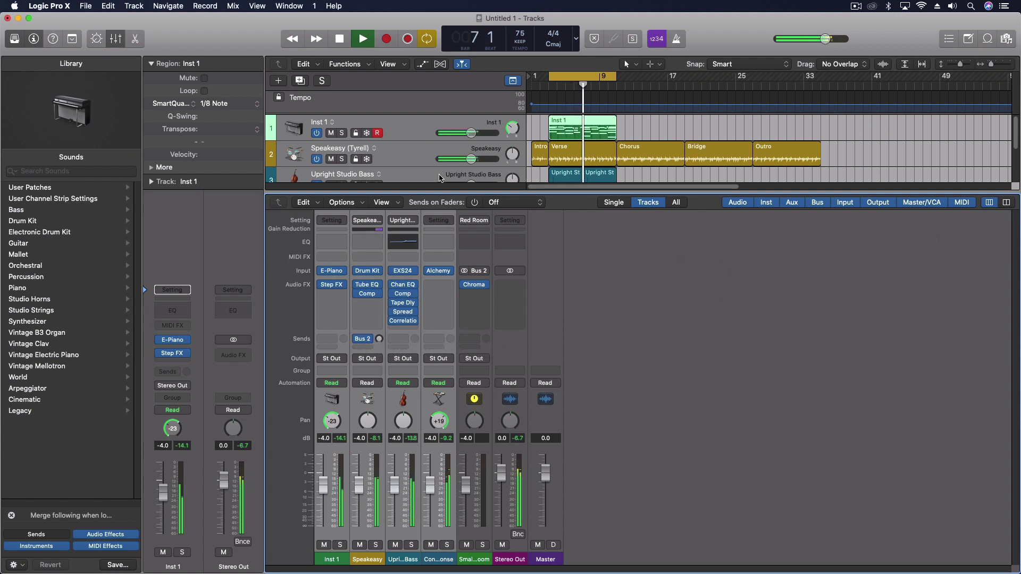
{"action": "key", "text": "x"}
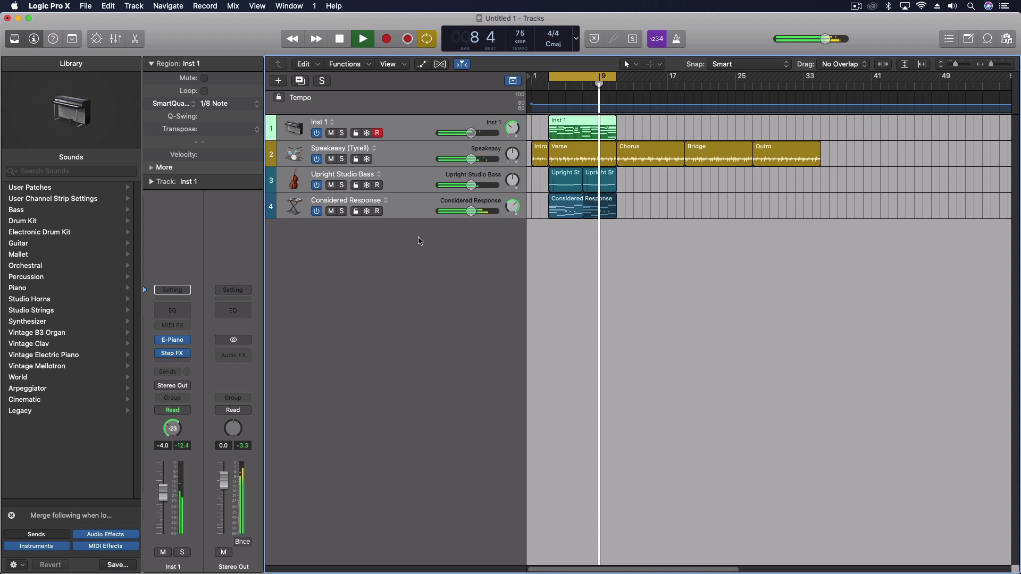
{"action": "key", "text": "space"}
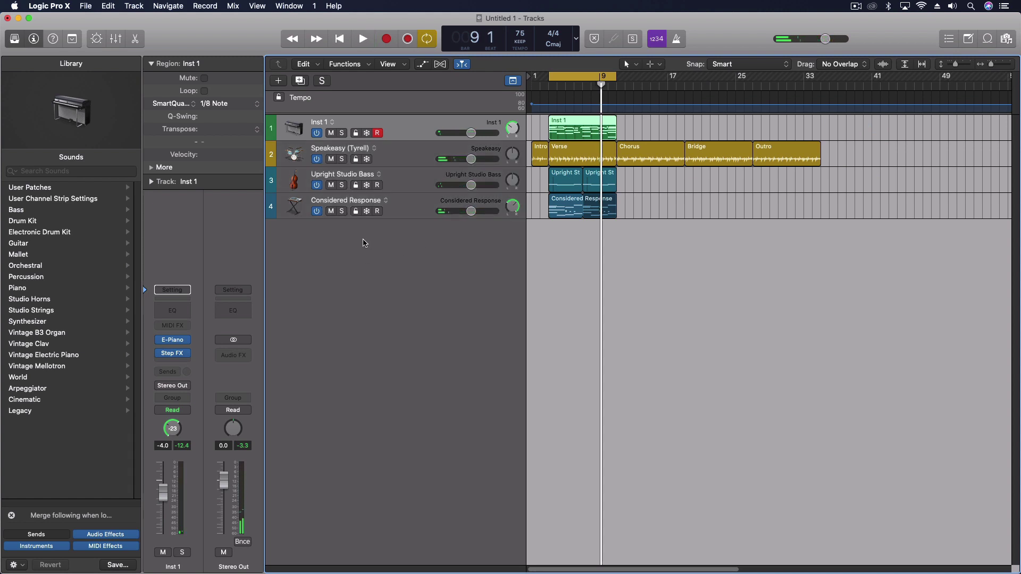
- Add a new software instrument track, search the Library for "dobro" and load the Dobro Slide patch
{"action": "double_click", "coordinate": [348, 266]}
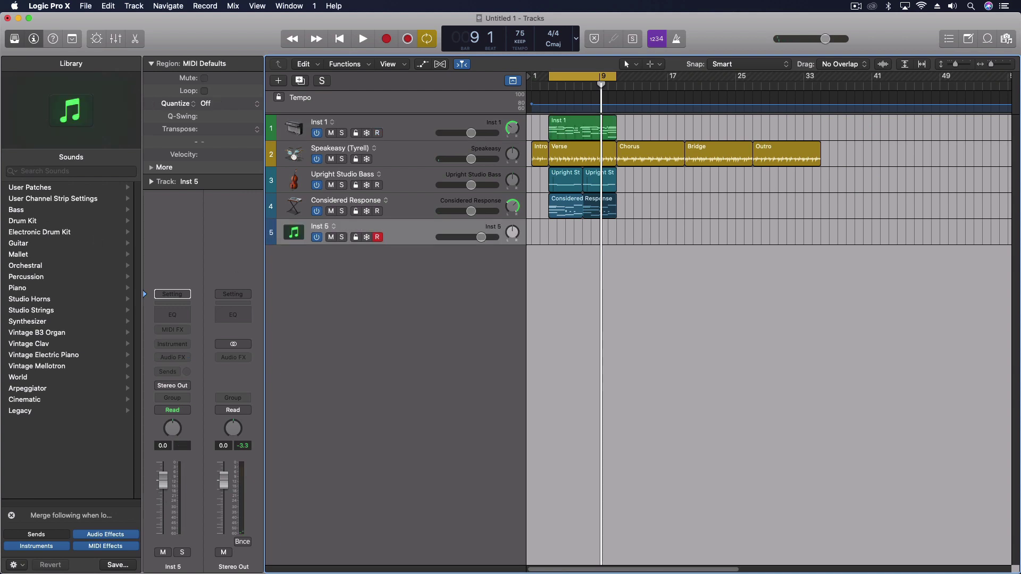
{"action": "left_click", "coordinate": [62, 172]}
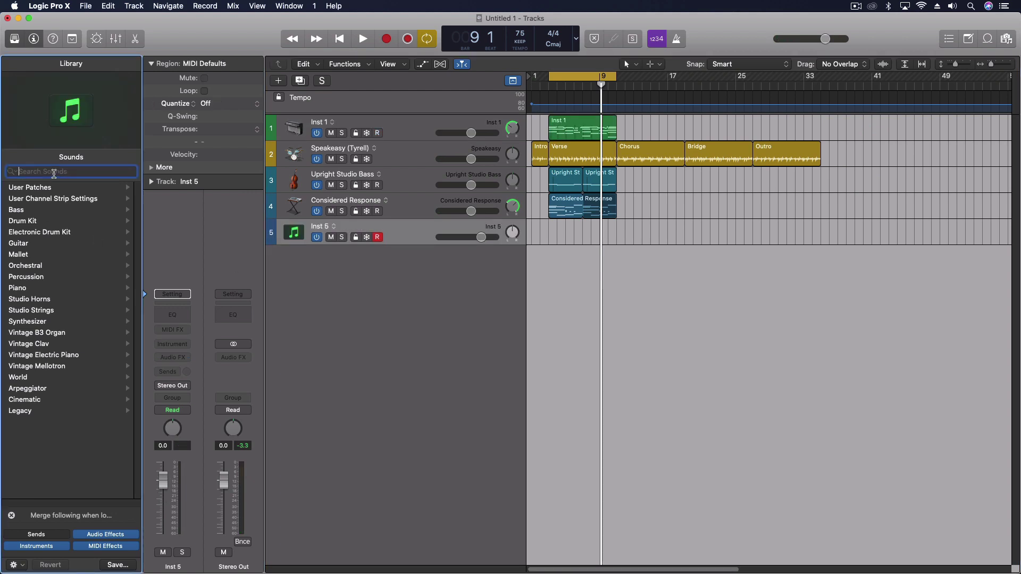
{"action": "type", "text": "dobro"}
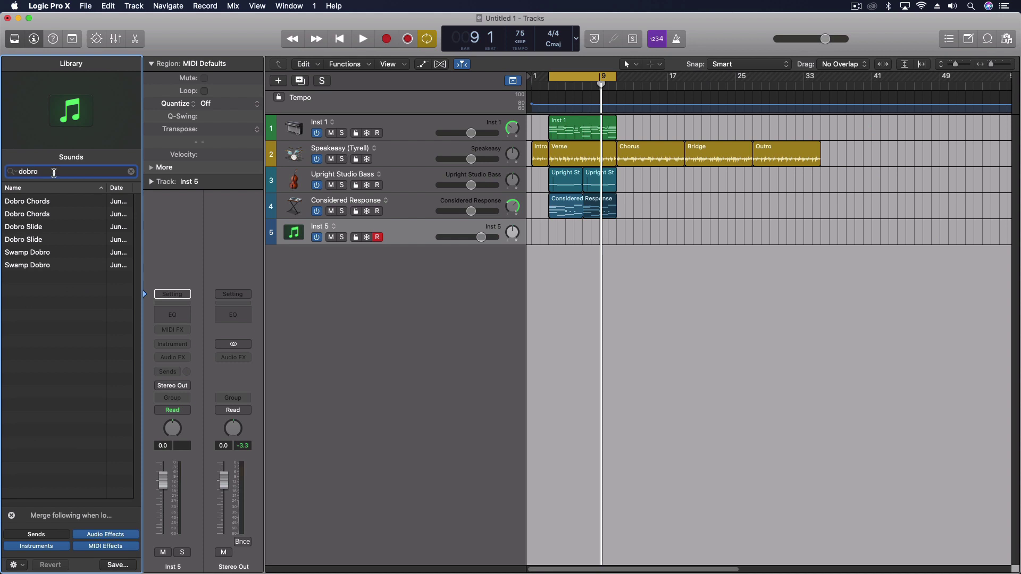
{"action": "left_click", "coordinate": [42, 244]}
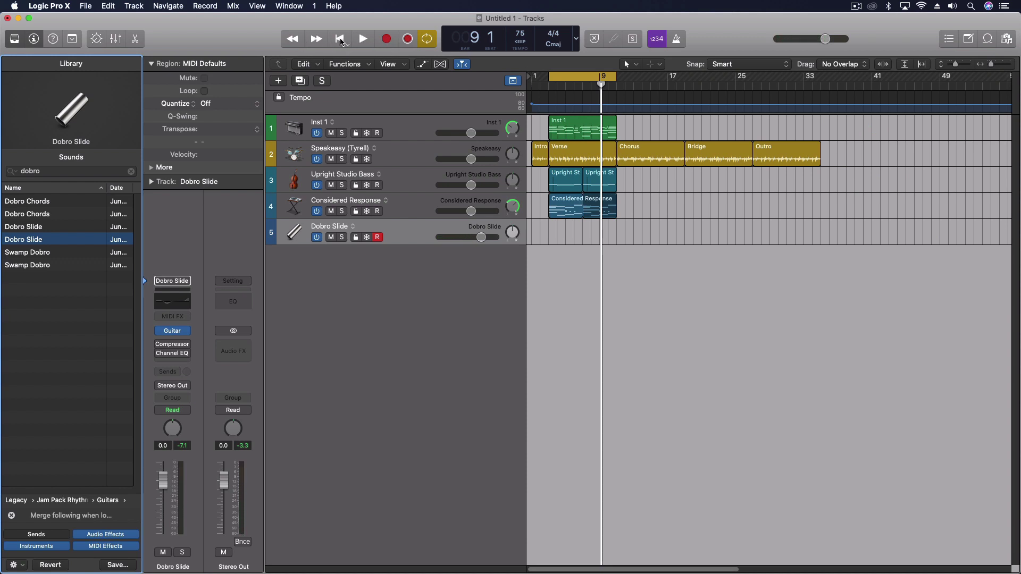
- Record a Dobro Slide part over the Verse from bar 3 and activate its first take, Dobro Slide.1
{"action": "left_click", "coordinate": [342, 42]}
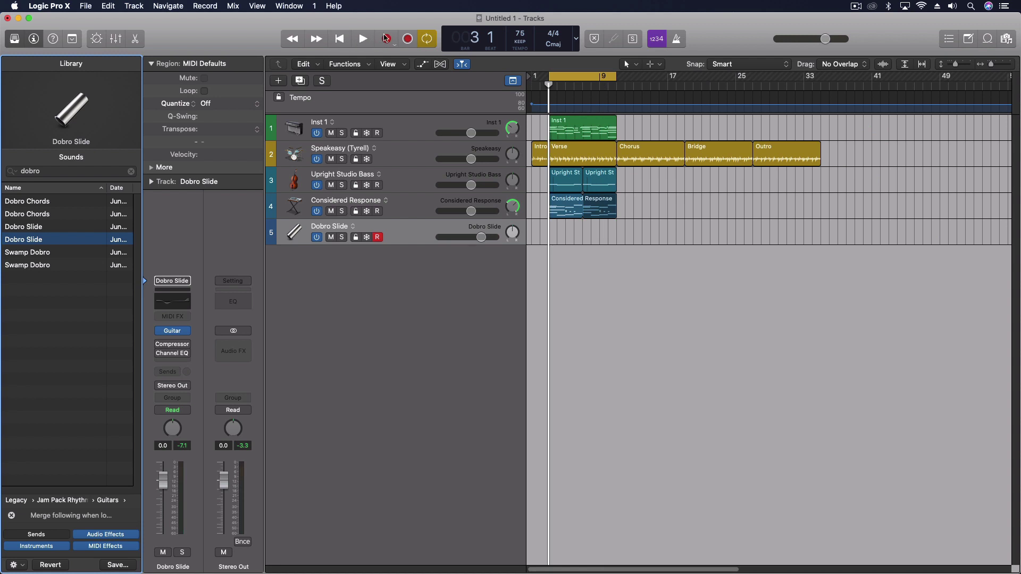
{"action": "left_click", "coordinate": [362, 41]}
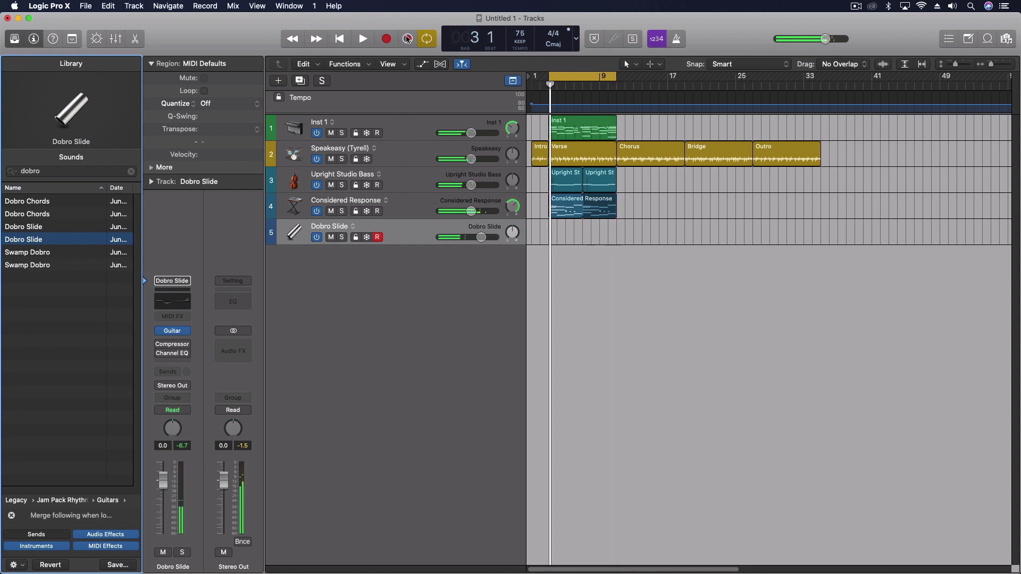
{"action": "left_click", "coordinate": [555, 227]}
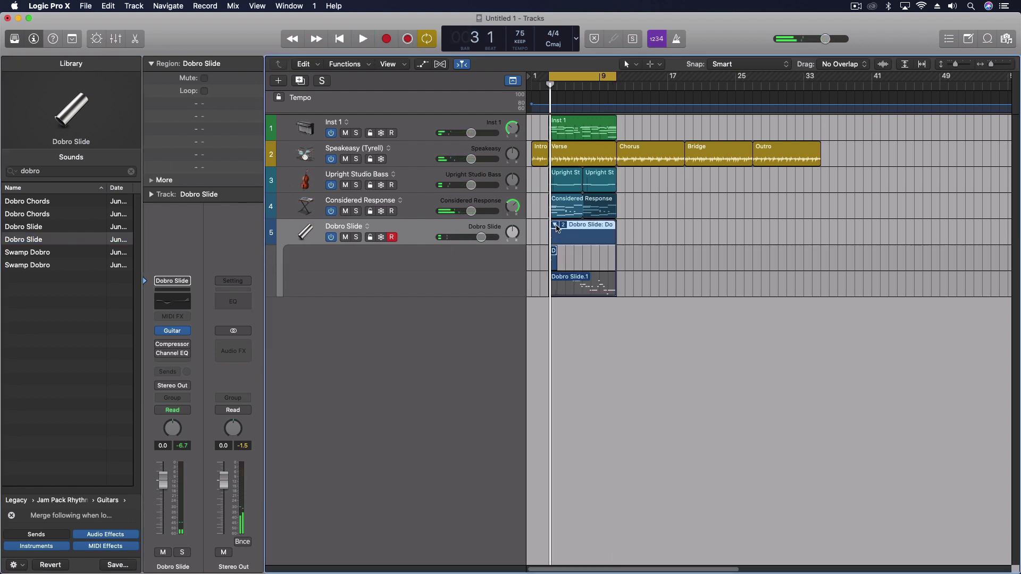
{"action": "left_click", "coordinate": [601, 283]}
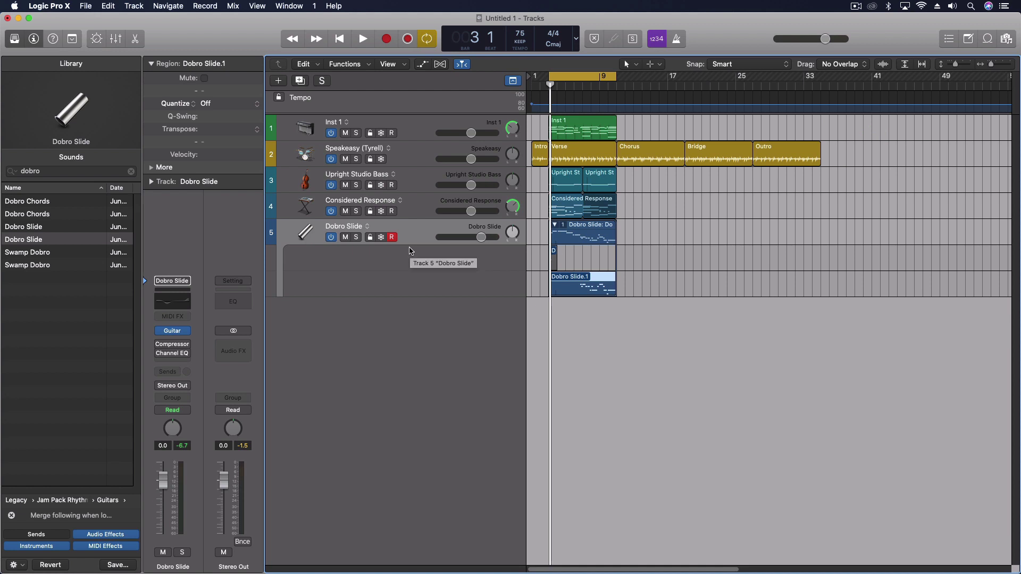
- During playback, collapse the Dobro Slide take folder, try to quantize it to 1/8 Note and flatten it to take 1
{"action": "key", "text": "space"}
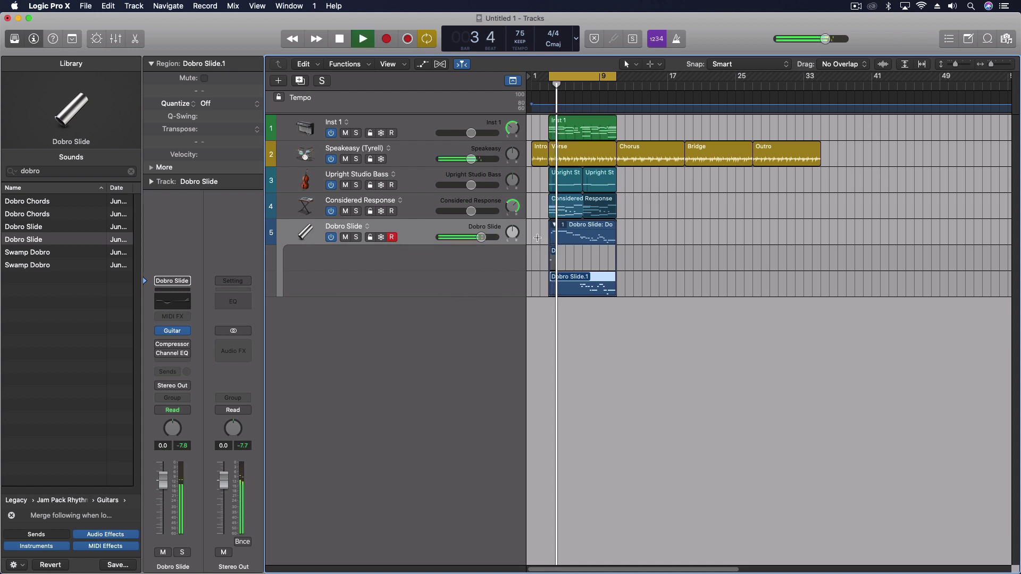
{"action": "left_click", "coordinate": [554, 224]}
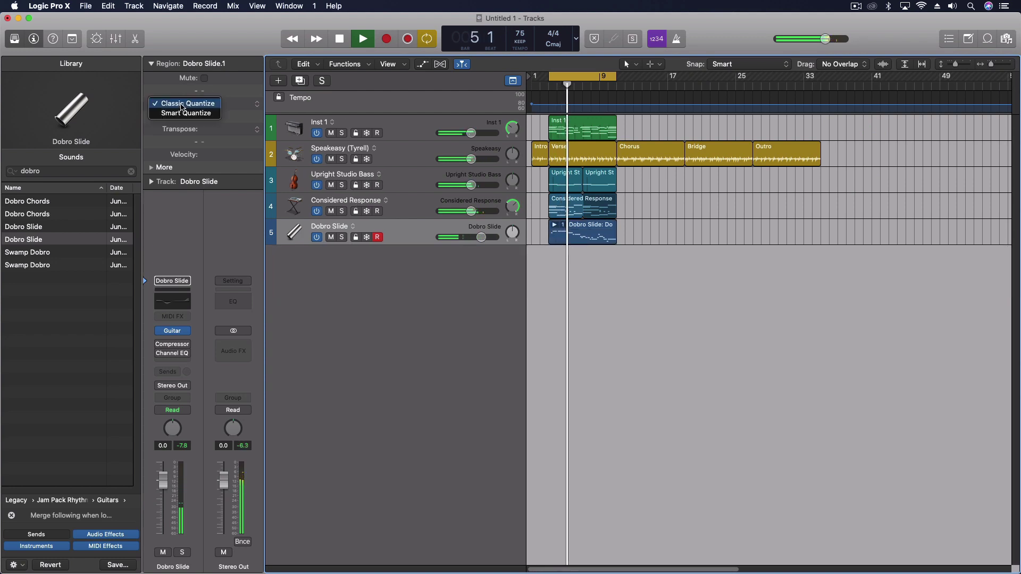
{"action": "left_click", "coordinate": [243, 105]}
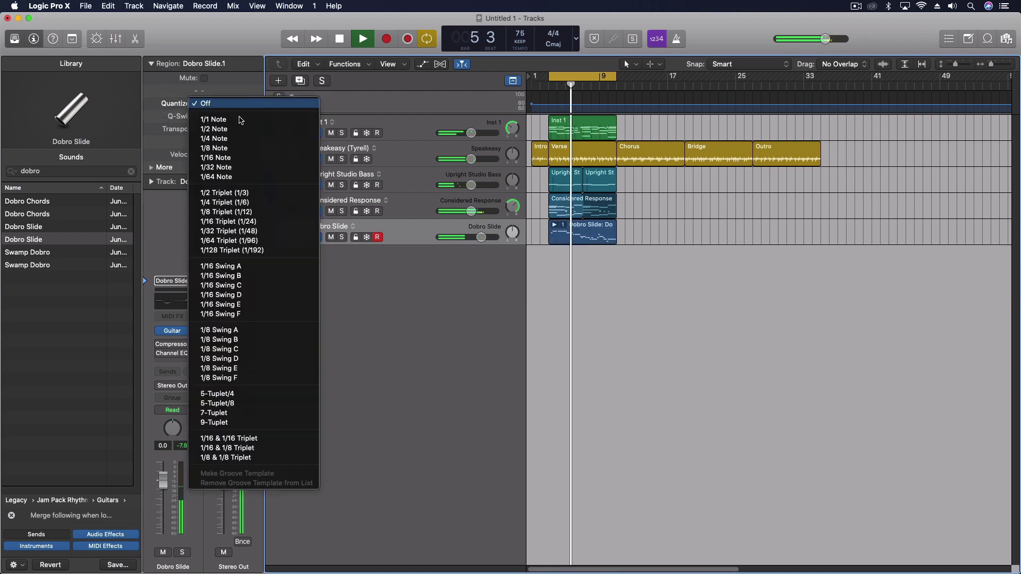
{"action": "left_click", "coordinate": [229, 149]}
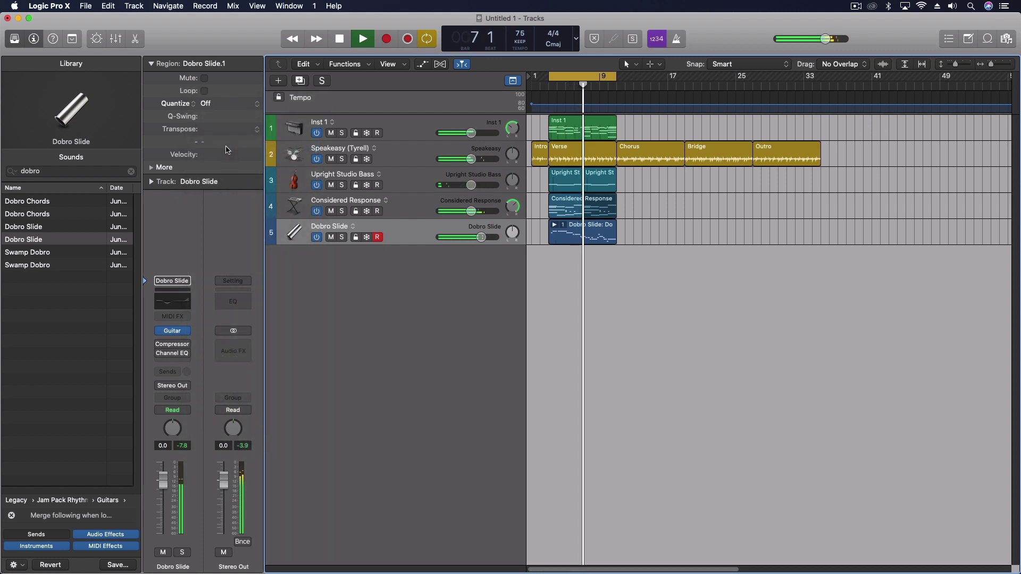
{"action": "left_click", "coordinate": [582, 229]}
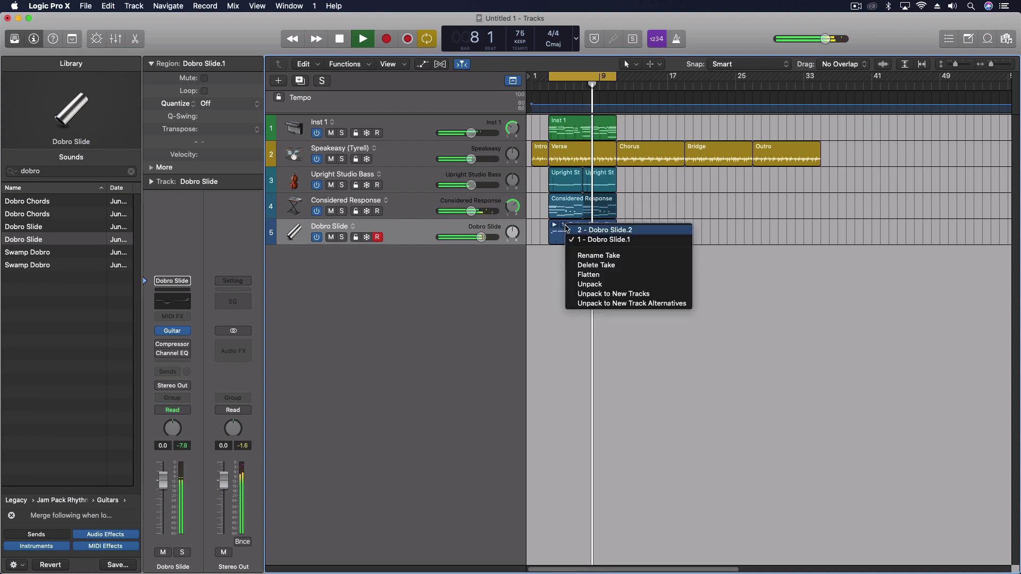
{"action": "left_click", "coordinate": [588, 274]}
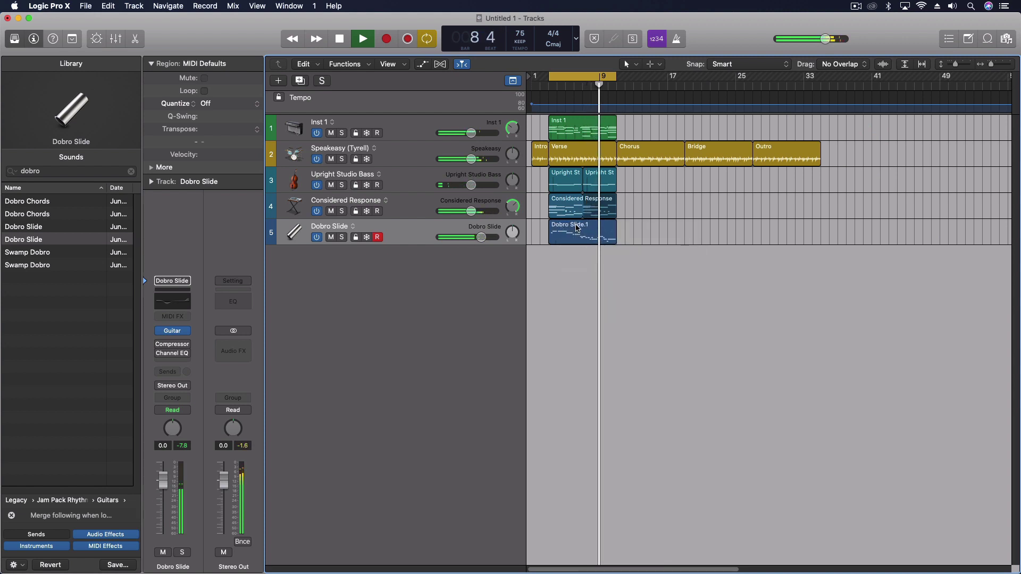
- Open the Dobro Slide.1 region in the Piano Roll and move the late A3 note back to the start of bar 5
{"action": "double_click", "coordinate": [574, 241]}
{"action": "scroll", "coordinate": [569, 319], "scroll_direction": "right", "scroll_amount": 5}
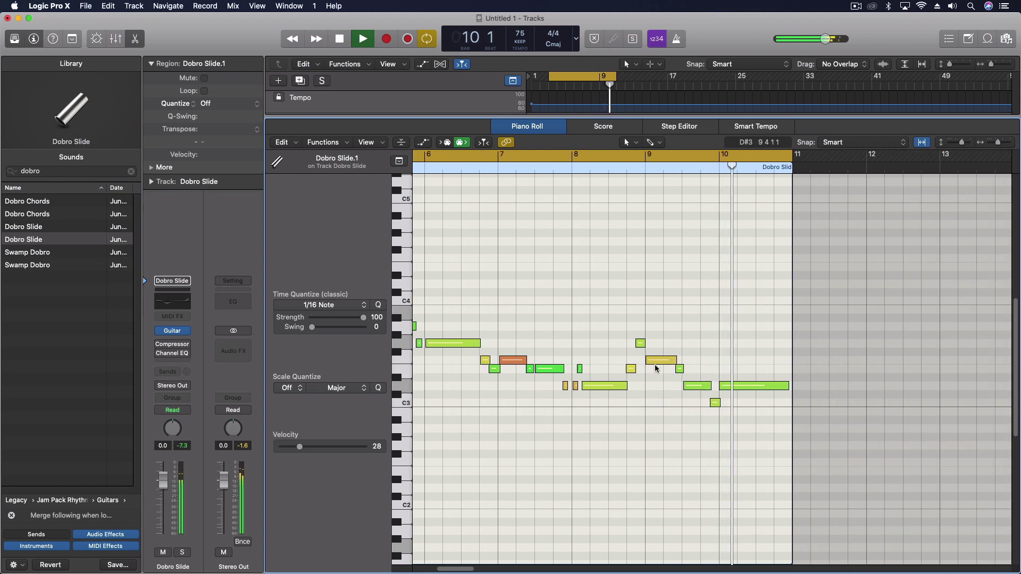
{"action": "scroll", "coordinate": [585, 356], "scroll_direction": "left", "scroll_amount": 5}
{"action": "scroll", "coordinate": [585, 354], "scroll_direction": "left", "scroll_amount": 4}
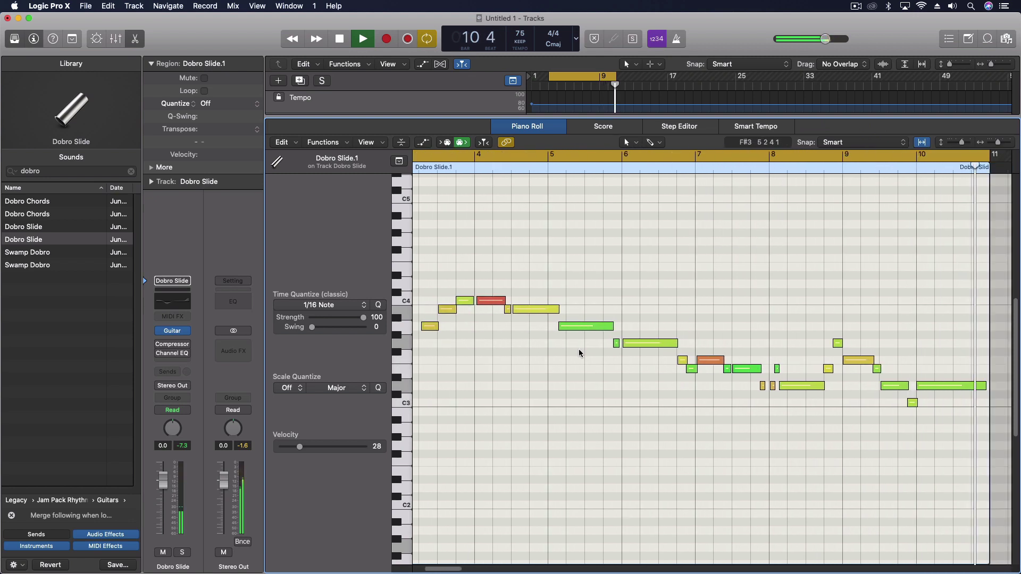
{"action": "scroll", "coordinate": [529, 348], "scroll_direction": "right", "scroll_amount": 1}
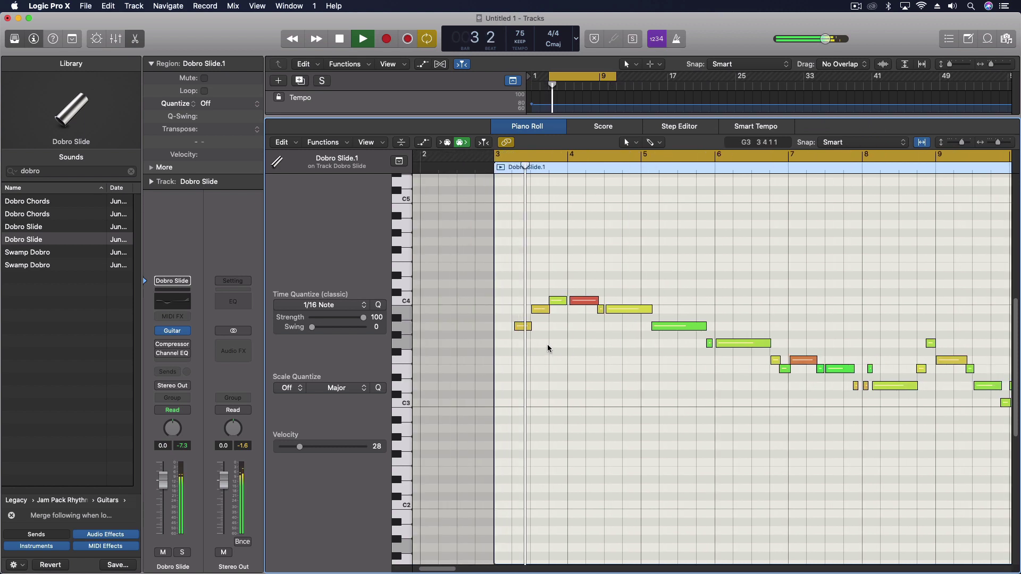
{"action": "left_click", "coordinate": [521, 329]}
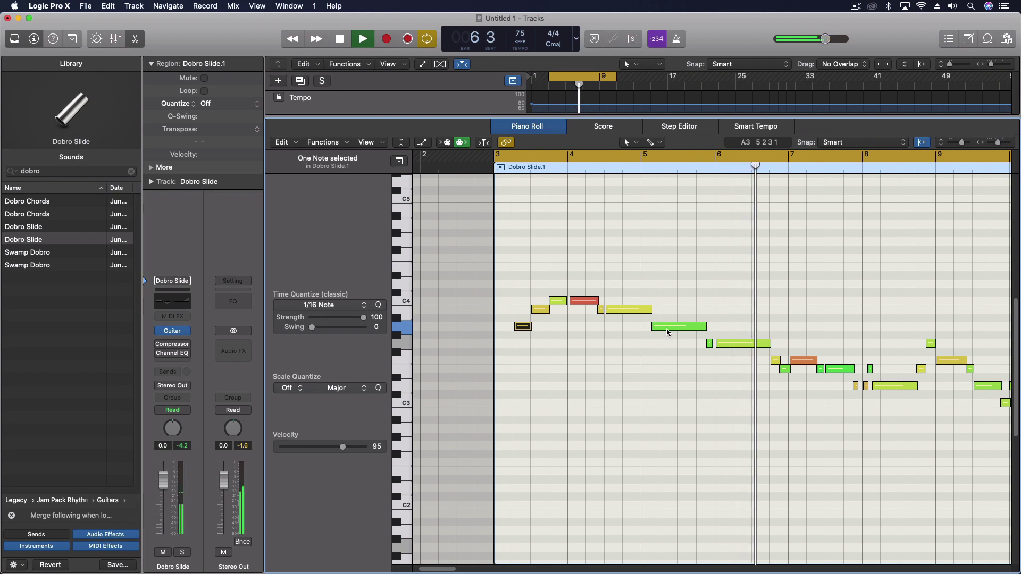
{"action": "left_click_drag", "start_coordinate": [671, 327], "coordinate": [667, 331]}
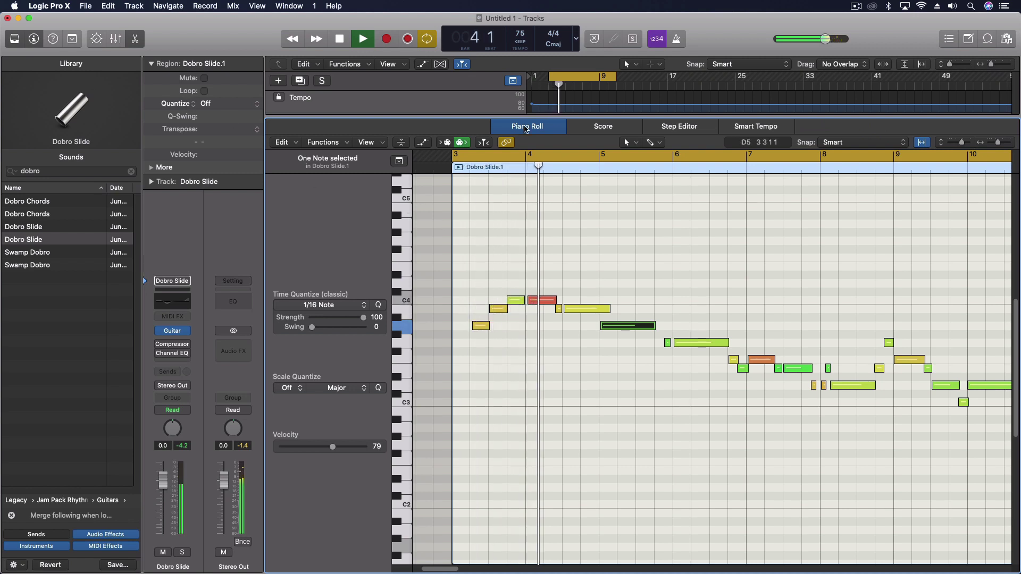
- Reveal the tracks above the Piano Roll and set the Dobro Slide.1 region's quantize to 1/8 Note
{"action": "left_click_drag", "start_coordinate": [507, 116], "coordinate": [558, 380]}
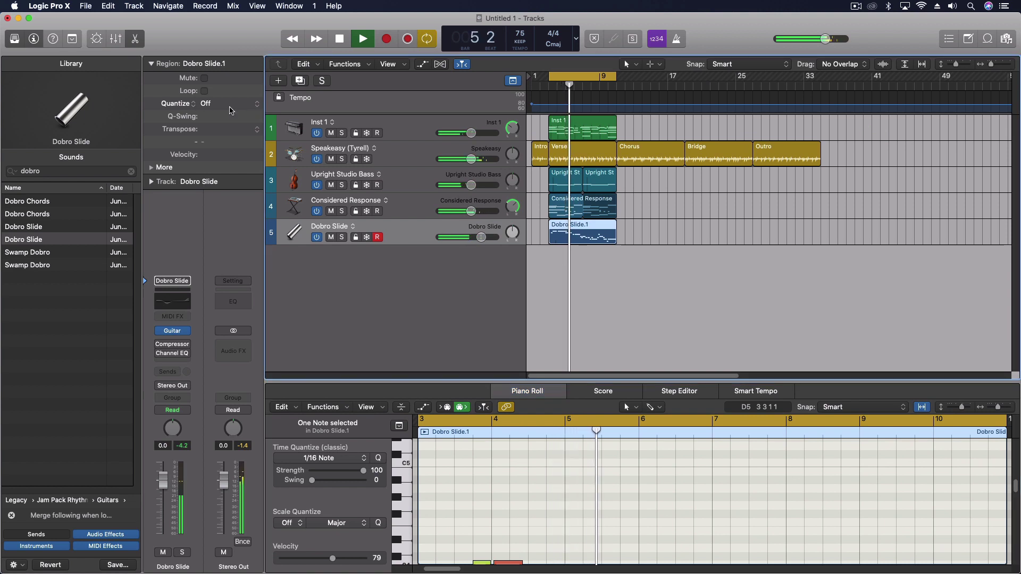
{"action": "left_click", "coordinate": [230, 111]}
{"action": "left_click", "coordinate": [229, 158]}
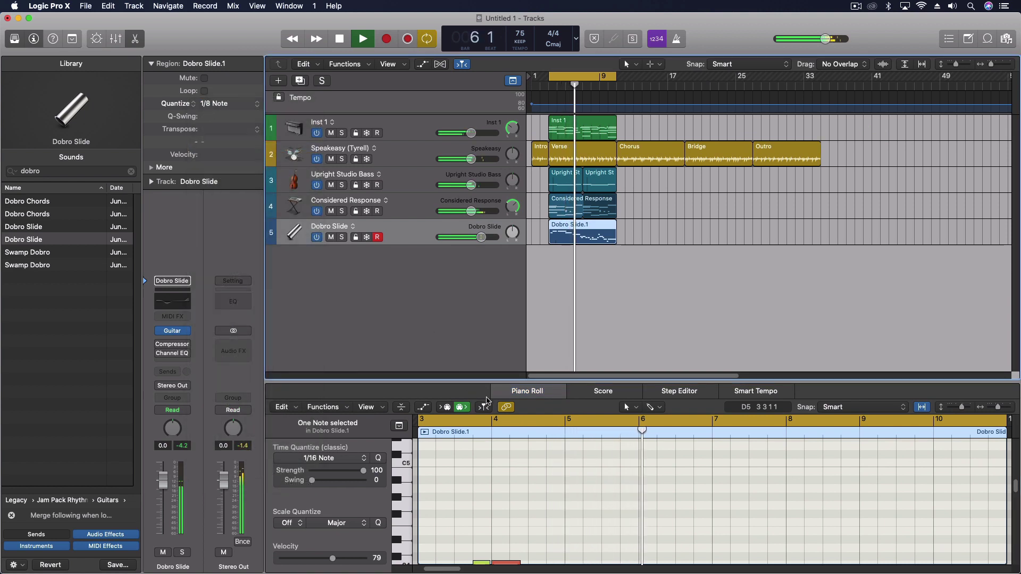
- Move the short E3 note in bar 8 of the Dobro part slightly earlier, then close the Piano Roll and stop playback
{"action": "left_click_drag", "start_coordinate": [546, 383], "coordinate": [546, 128]}
{"action": "scroll", "coordinate": [637, 415], "scroll_direction": "right", "scroll_amount": 10}
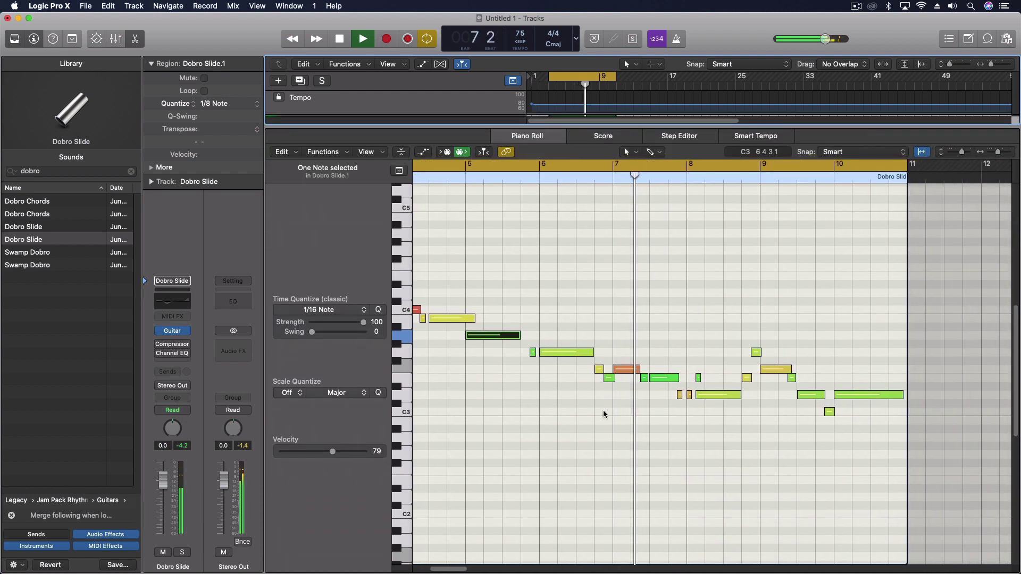
{"action": "scroll", "coordinate": [541, 409], "scroll_direction": "right", "scroll_amount": 4}
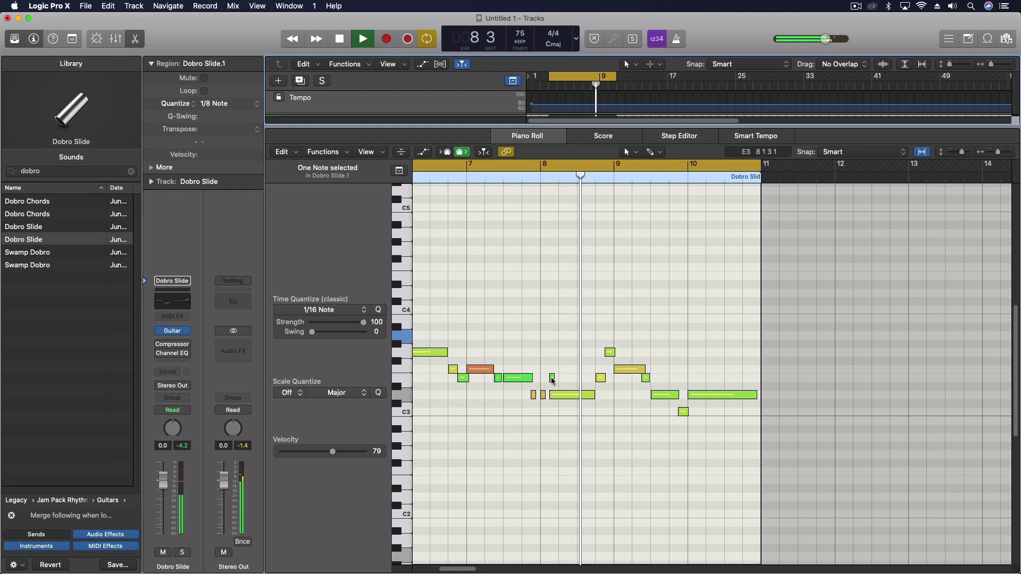
{"action": "left_click_drag", "start_coordinate": [552, 378], "coordinate": [549, 380]}
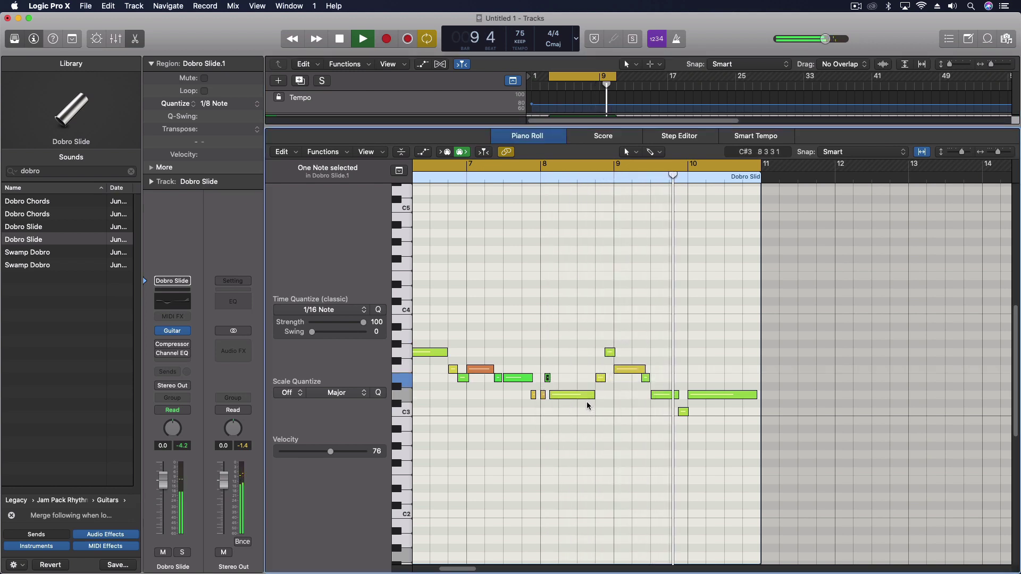
{"action": "scroll", "coordinate": [583, 397], "scroll_direction": "left", "scroll_amount": 10}
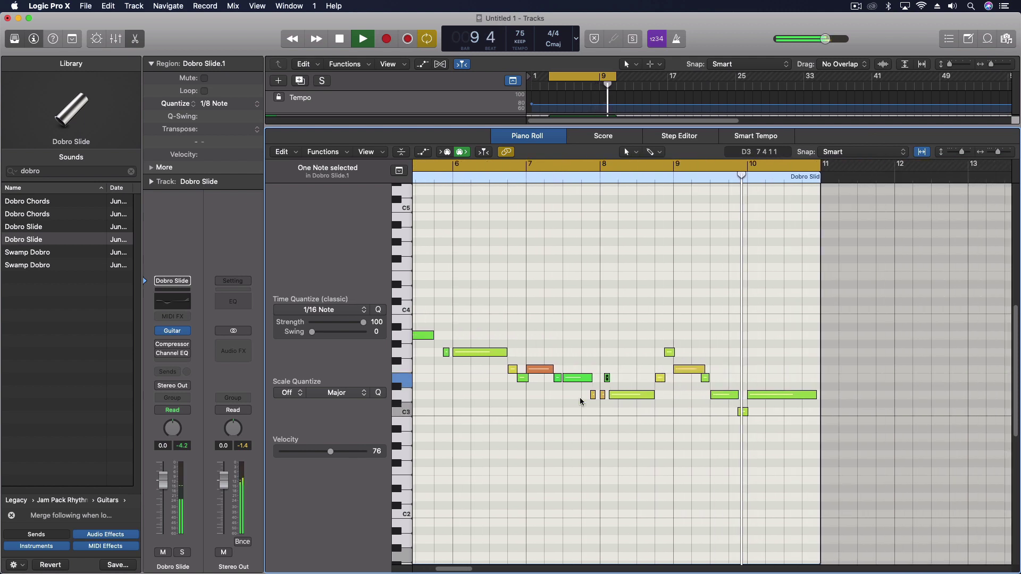
{"action": "key", "text": "e"}
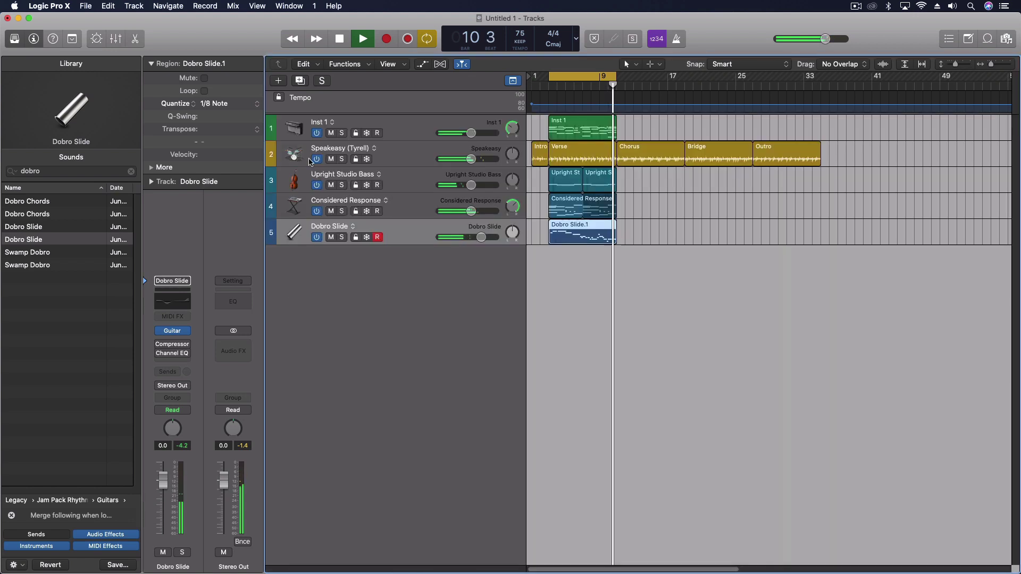
{"action": "key", "text": "space"}
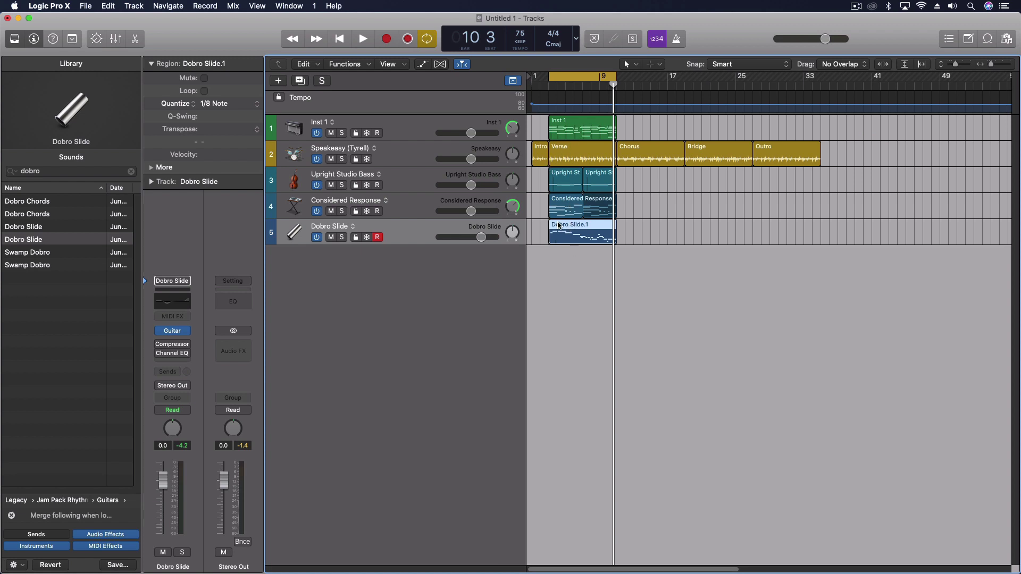
- Insert a Compressor on the Speakeasy drum track during playback, setting its threshold to -43.0 dB and make-up gain to 15.0 dB
{"action": "mouse_move", "coordinate": [565, 230]}
{"action": "left_mouse_down"}
{"action": "mouse_move", "coordinate": [574, 226]}
{"action": "mouse_move", "coordinate": [564, 229]}
{"action": "left_mouse_up"}
{"action": "left_click_drag", "start_coordinate": [596, 84], "coordinate": [582, 87]}
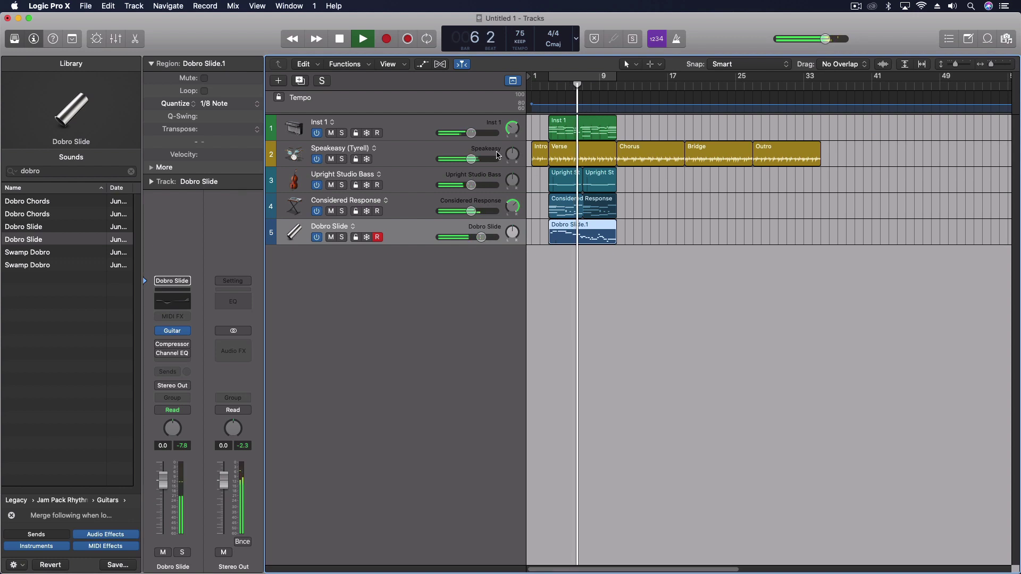
{"action": "left_click", "coordinate": [462, 152]}
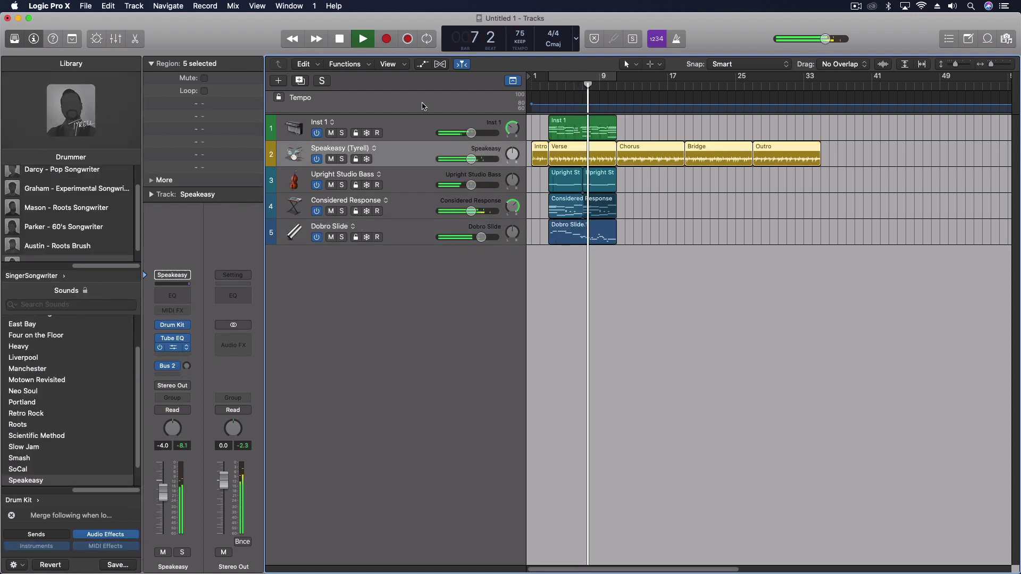
{"action": "left_click", "coordinate": [172, 348]}
{"action": "left_click", "coordinate": [170, 127]}
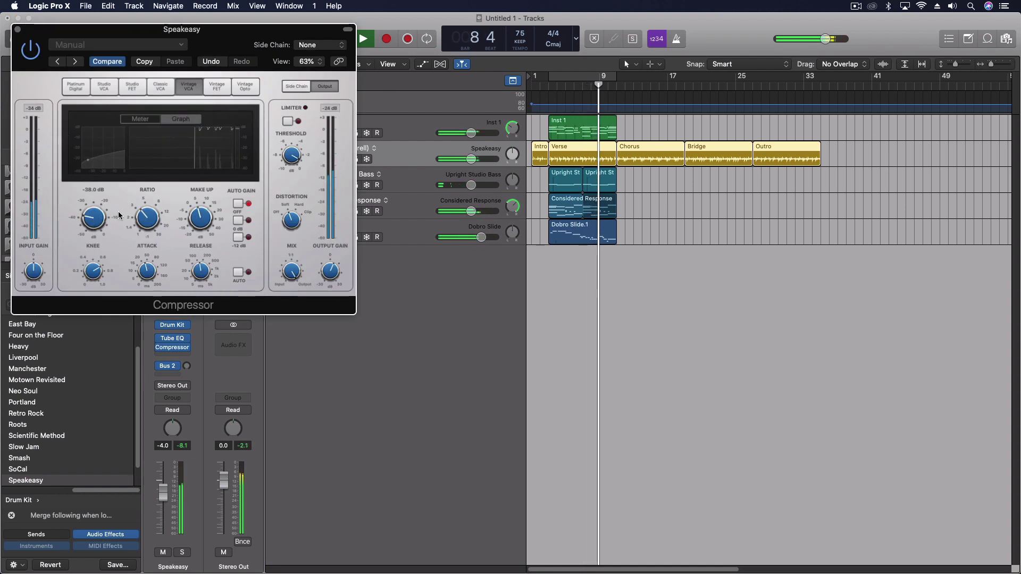
{"action": "left_click_drag", "start_coordinate": [91, 216], "coordinate": [90, 230]}
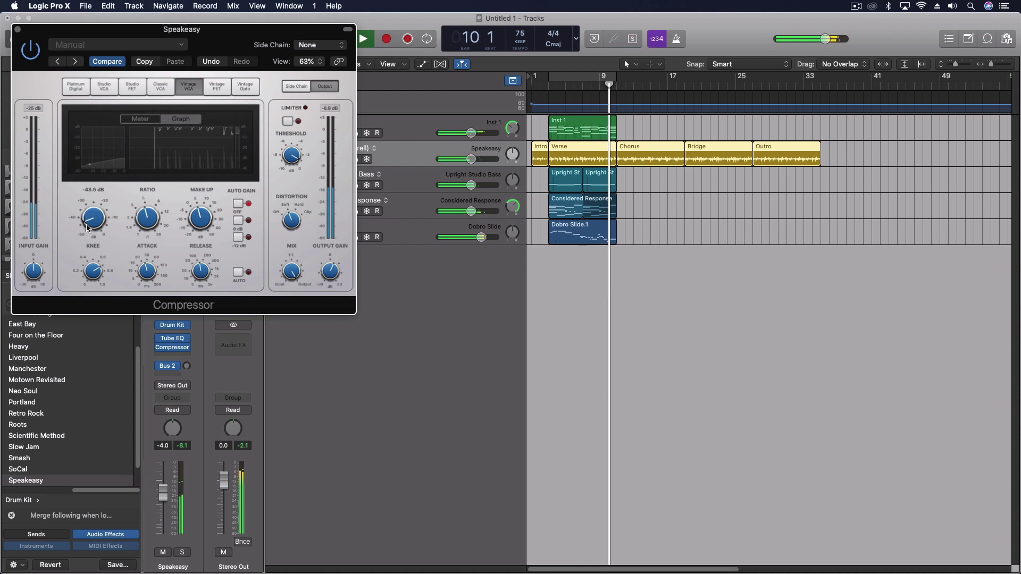
{"action": "left_click_drag", "start_coordinate": [197, 217], "coordinate": [197, 206]}
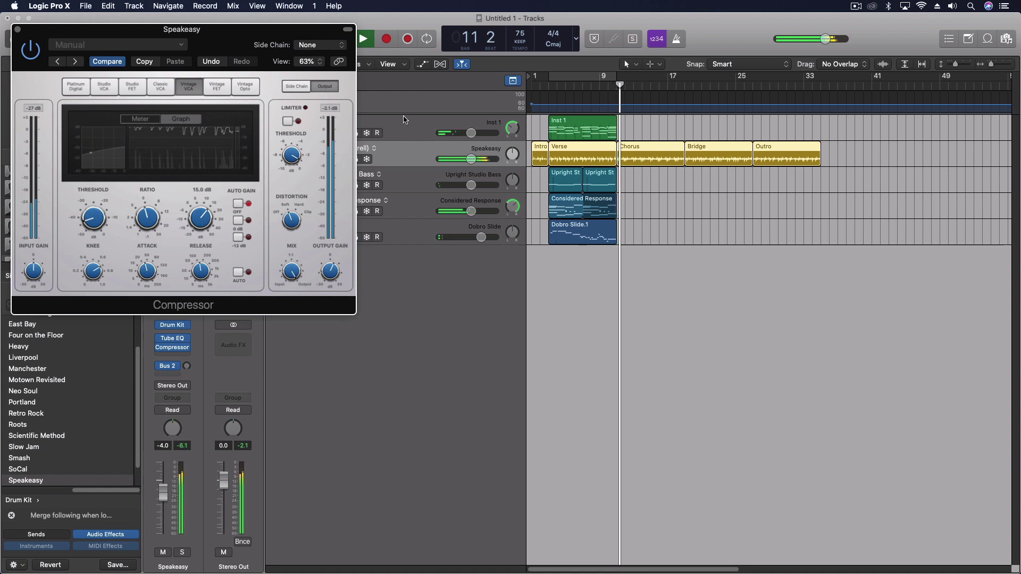
- Replay the Verse from bar 3 to audition the compressed drums, close the Compressor and stop playback
{"action": "key", "text": "space"}
{"action": "left_click", "coordinate": [547, 85]}
{"action": "key", "text": "space"}
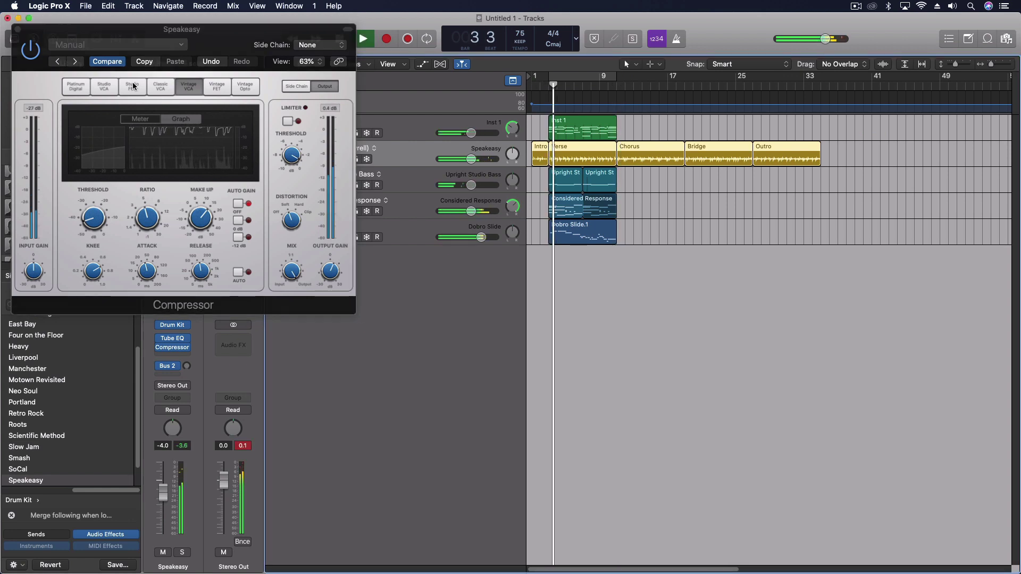
{"action": "left_click", "coordinate": [17, 31]}
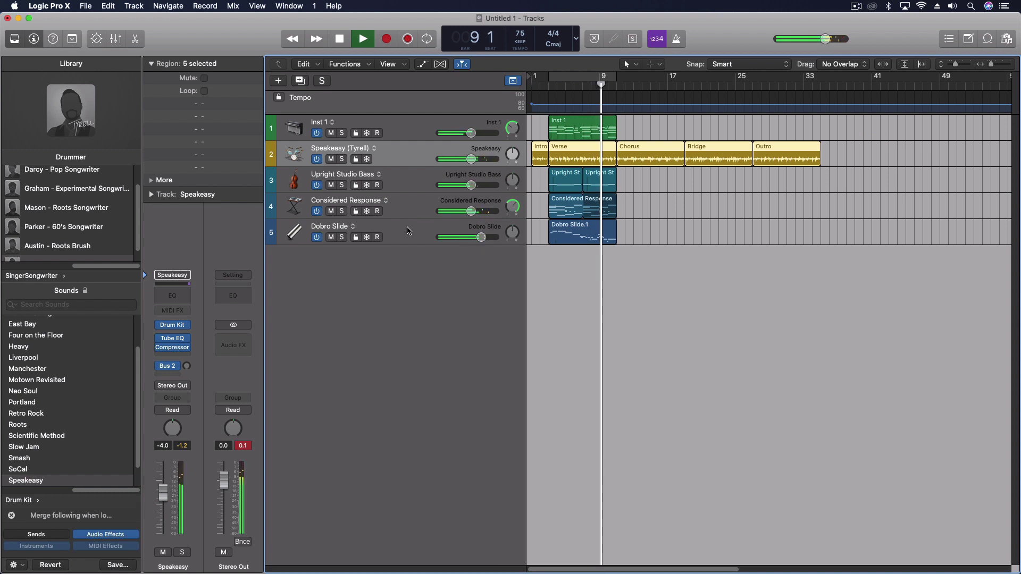
{"action": "key", "text": "space"}
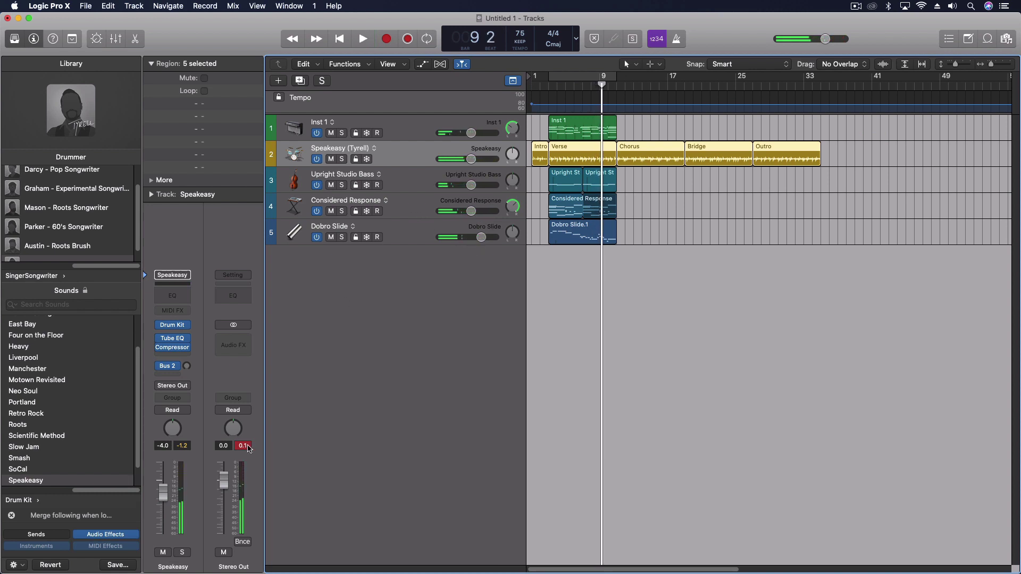
- Show the Mixer and add a send to Bus 1 on the Dobro Slide channel
{"action": "key", "text": "x"}
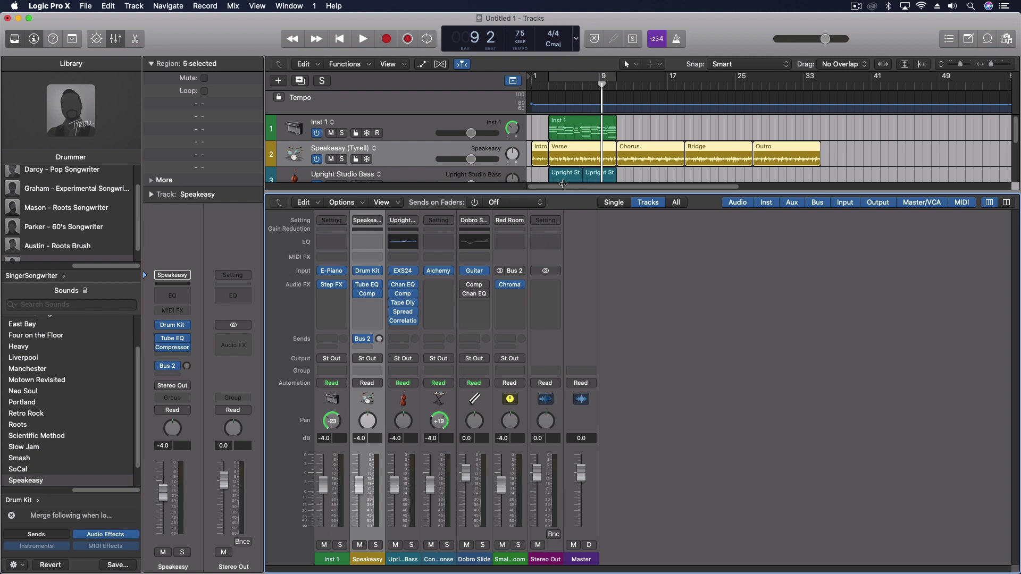
{"action": "left_click", "coordinate": [475, 341]}
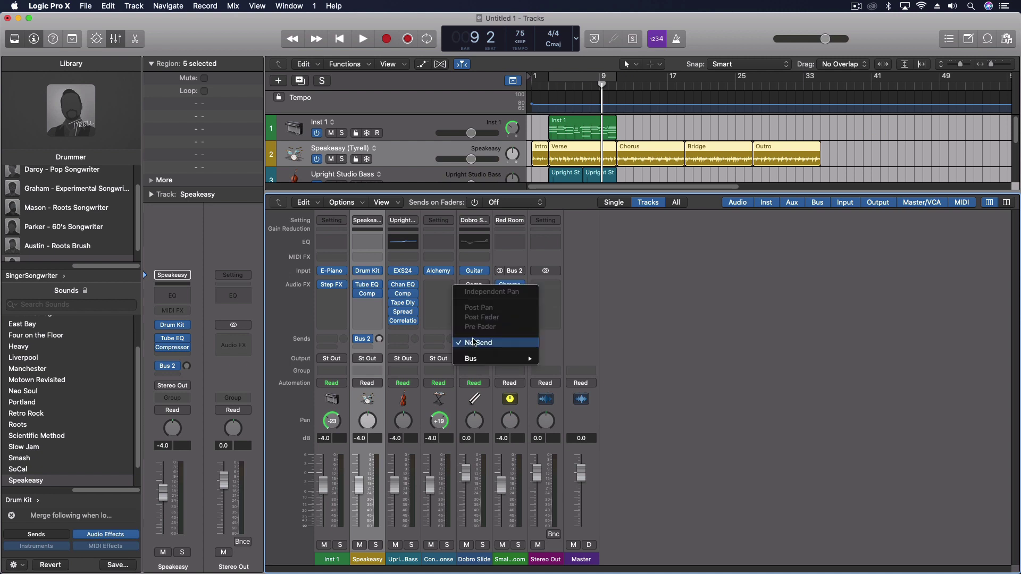
{"action": "mouse_move", "coordinate": [527, 358]}
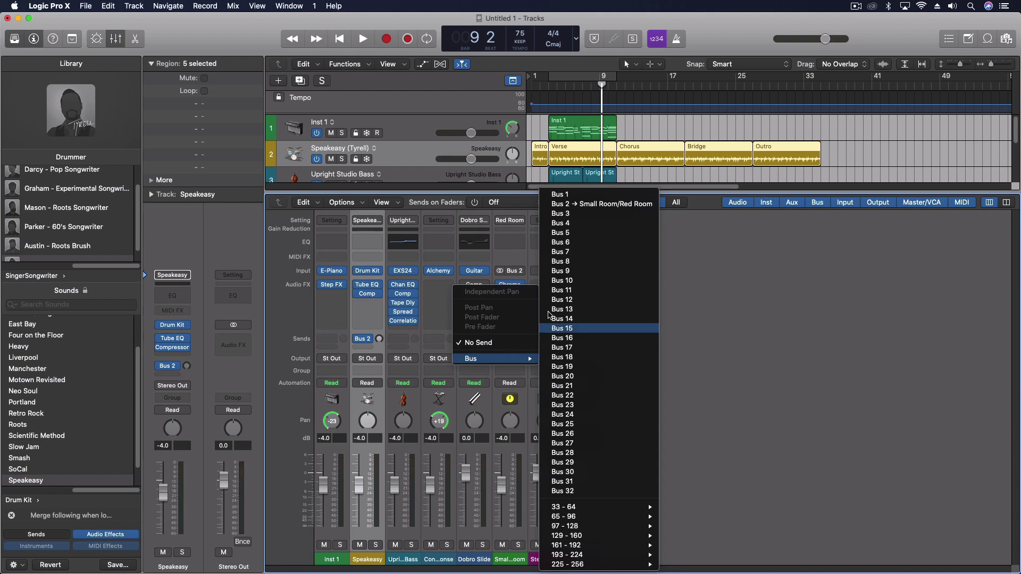
{"action": "left_click", "coordinate": [567, 195]}
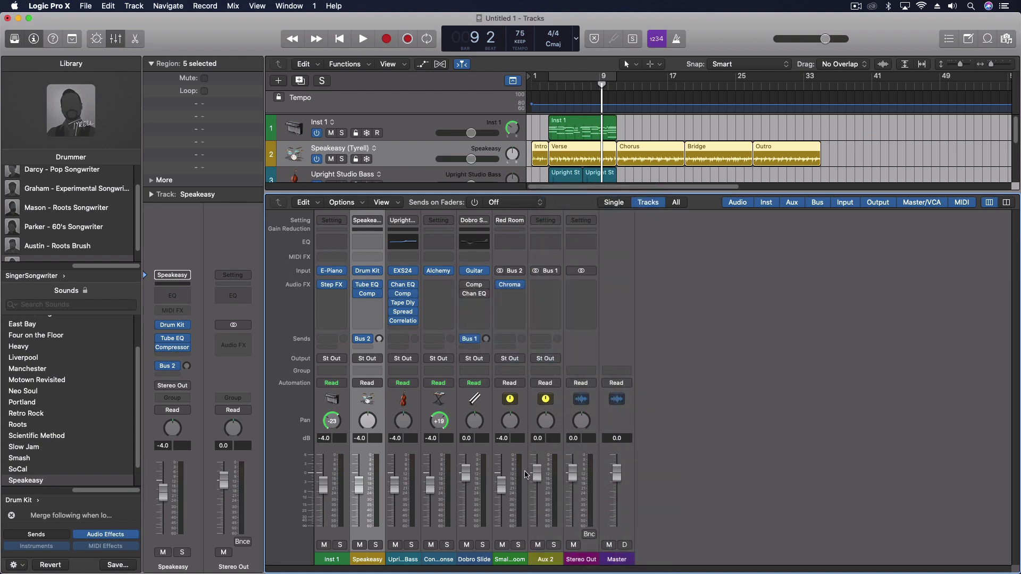
- Insert a stereo ChromaVerb reverb on the Aux 2 channel and view its room types, keeping Room
{"action": "left_click", "coordinate": [544, 288]}
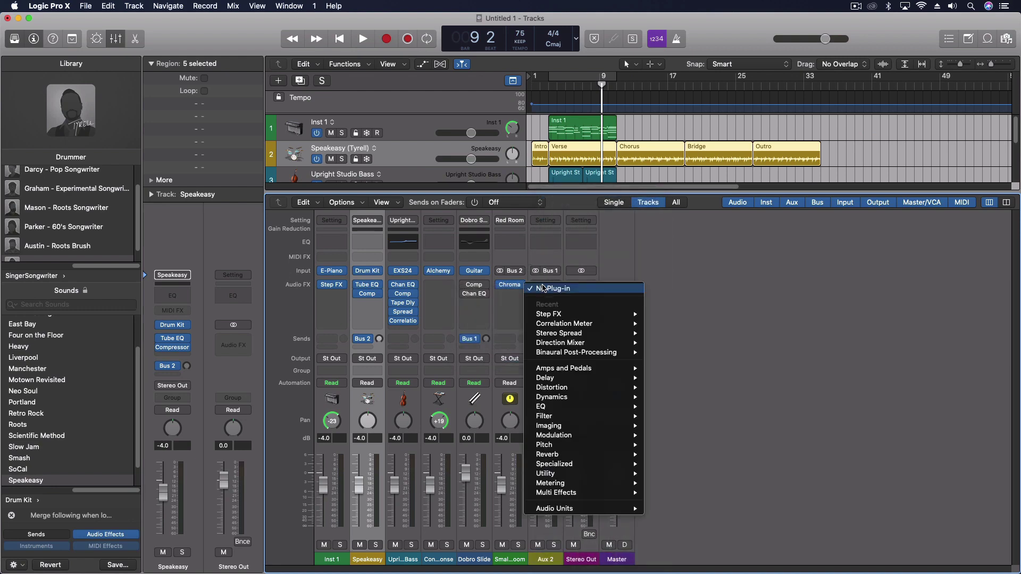
{"action": "mouse_move", "coordinate": [540, 395]}
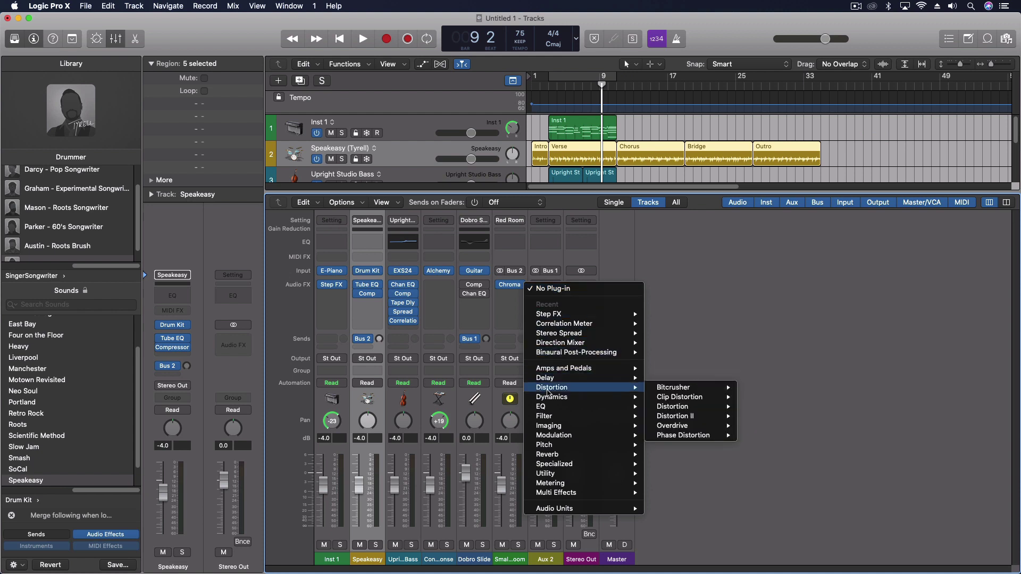
{"action": "mouse_move", "coordinate": [636, 453]}
{"action": "mouse_move", "coordinate": [696, 455]}
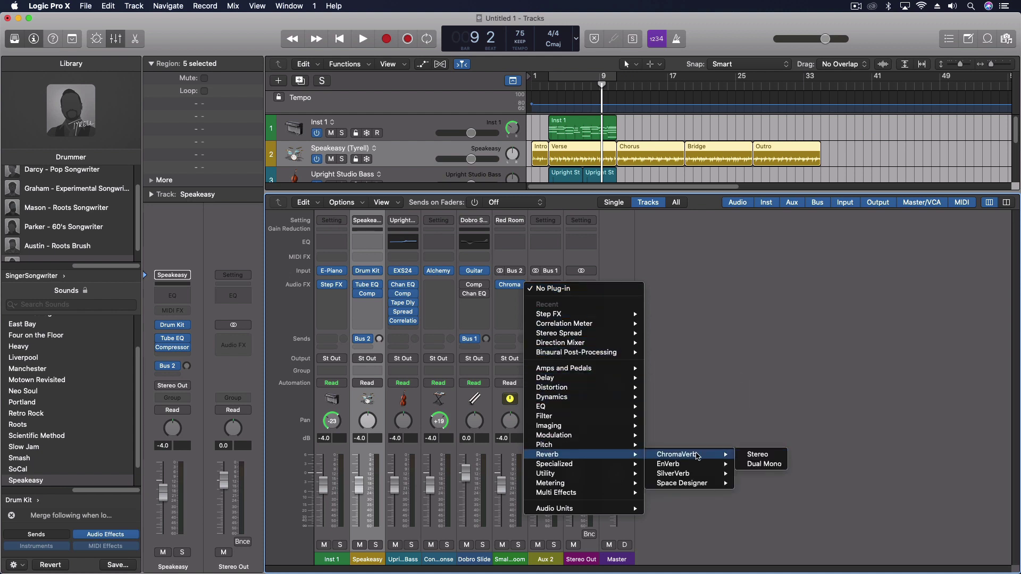
{"action": "left_click", "coordinate": [754, 456]}
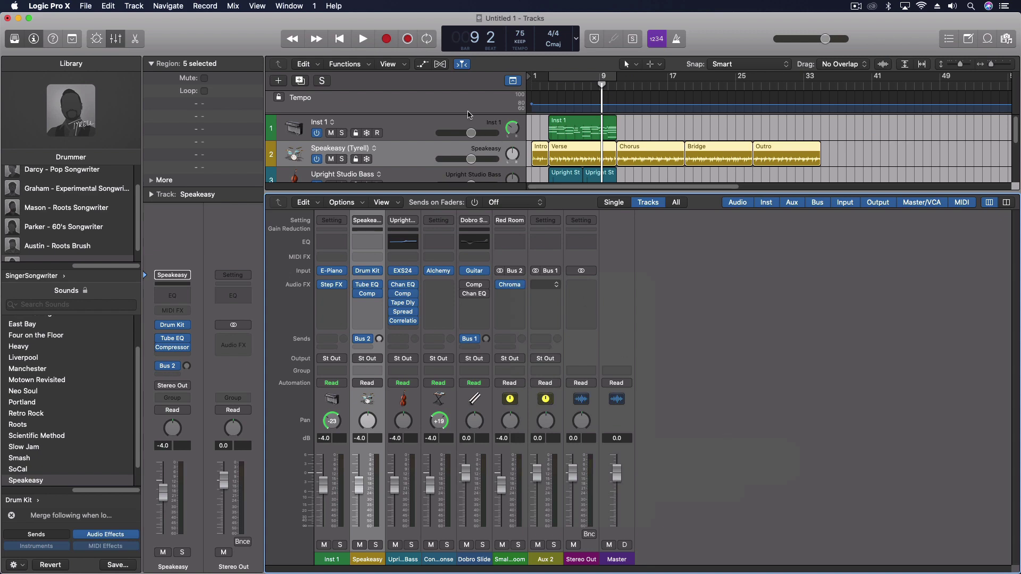
{"action": "left_click_drag", "start_coordinate": [341, 58], "coordinate": [848, 117]}
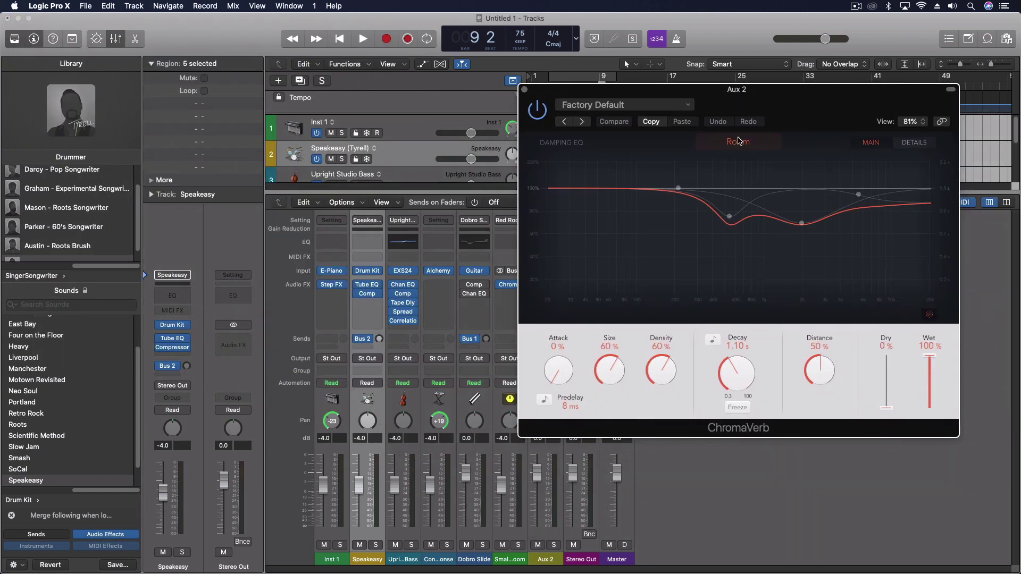
{"action": "left_click", "coordinate": [739, 141]}
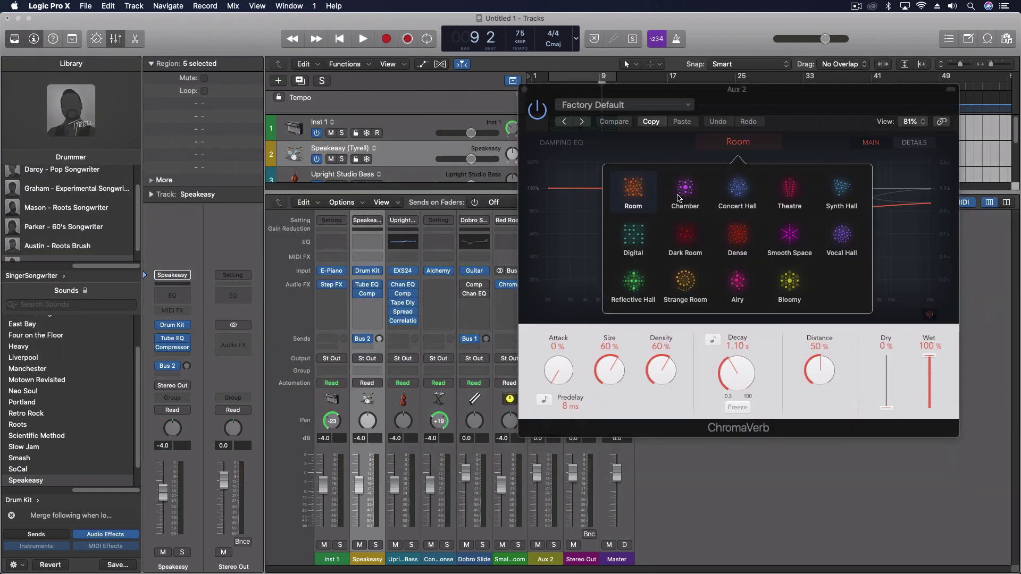
{"action": "left_click", "coordinate": [769, 101]}
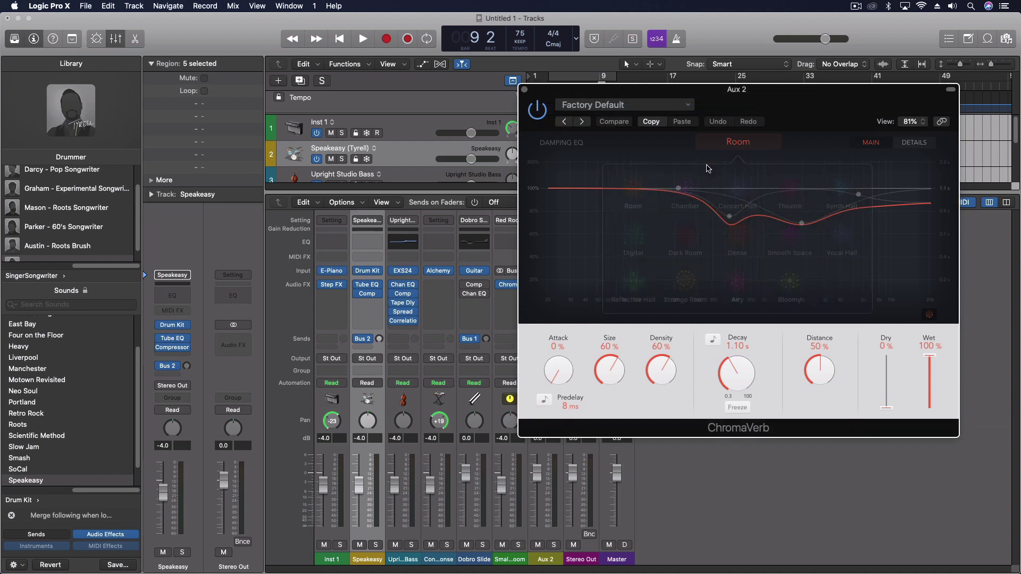
- Play the Verse in a cycle and raise the Dobro Slide's Bus 1 send to about -2.0 dB
{"action": "key", "text": "space"}
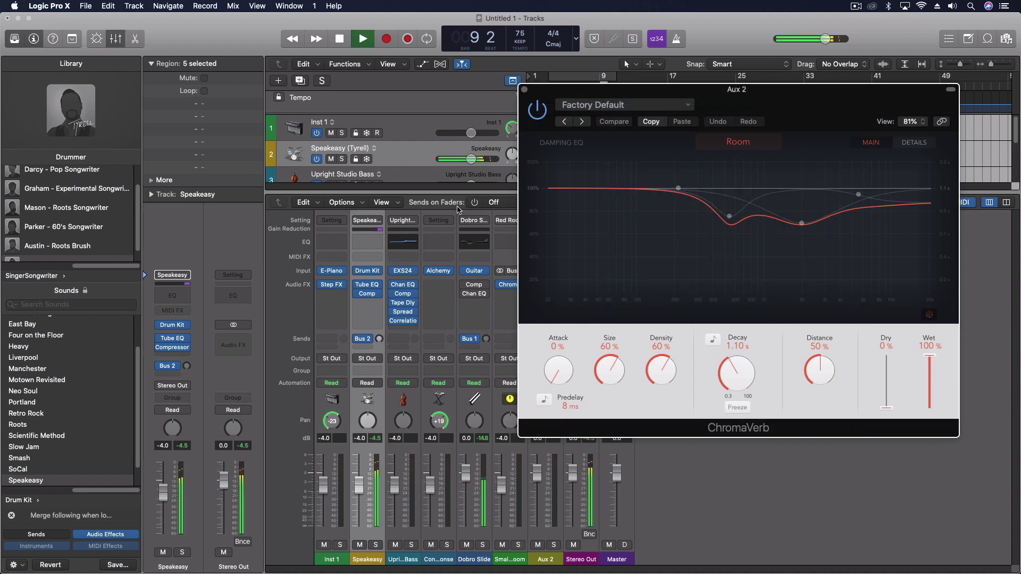
{"action": "left_click_drag", "start_coordinate": [687, 92], "coordinate": [705, 270]}
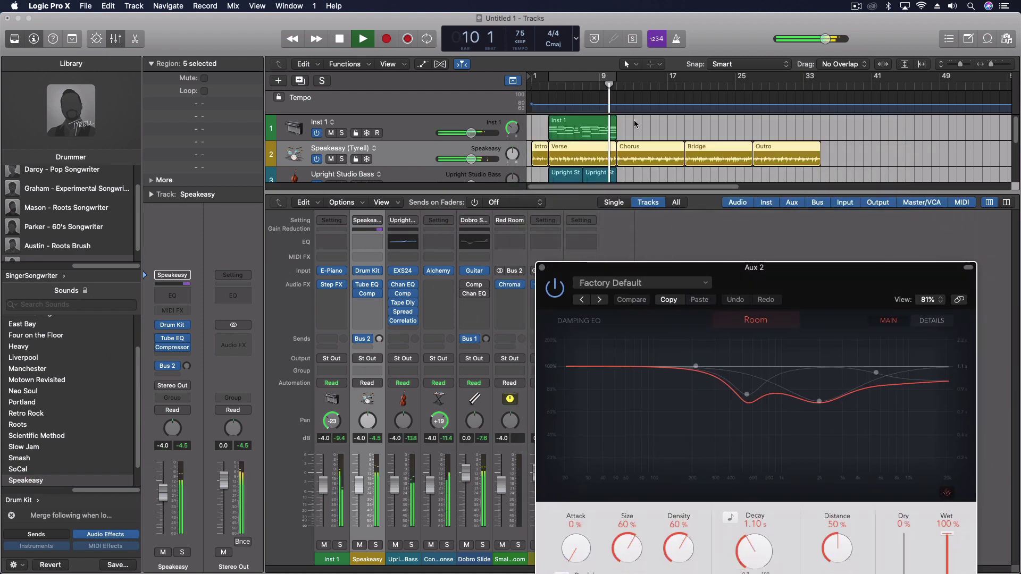
{"action": "key", "text": "c"}
{"action": "left_click_drag", "start_coordinate": [598, 271], "coordinate": [718, 184]}
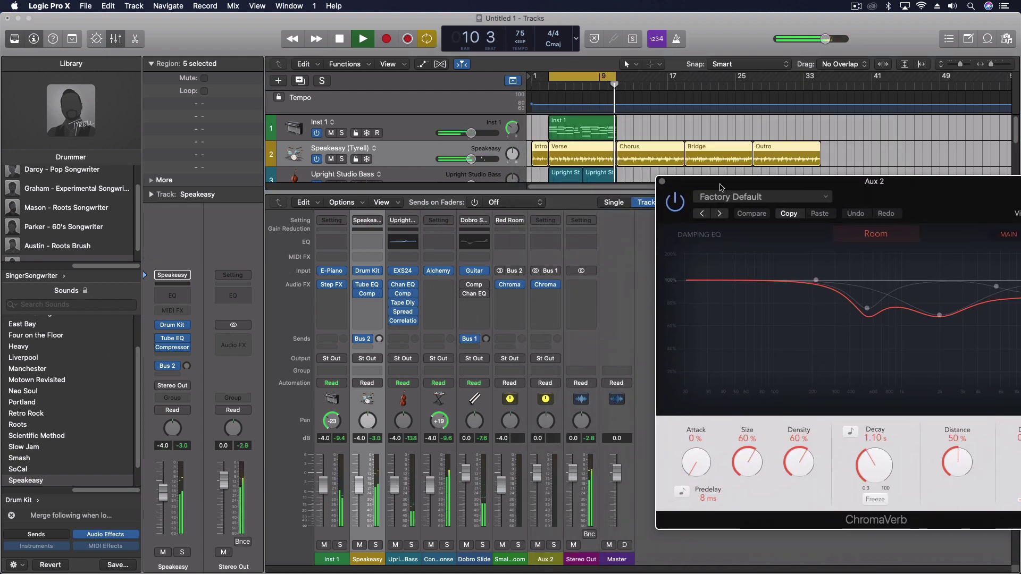
{"action": "left_click_drag", "start_coordinate": [484, 345], "coordinate": [467, 274]}
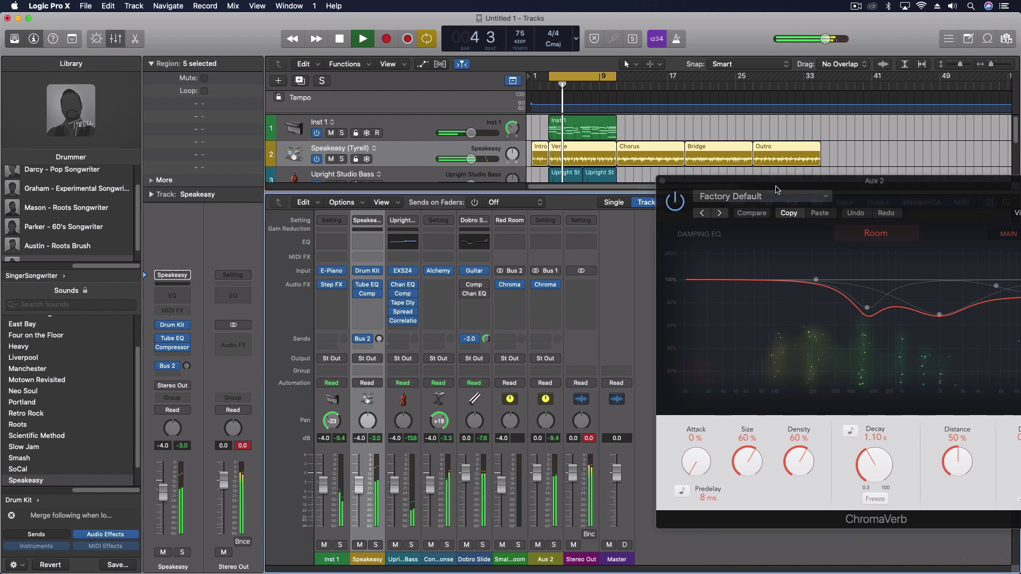
- Load the Dense Studio room preset in Aux 2's ChromaVerb during playback
{"action": "left_click_drag", "start_coordinate": [797, 181], "coordinate": [529, 114]}
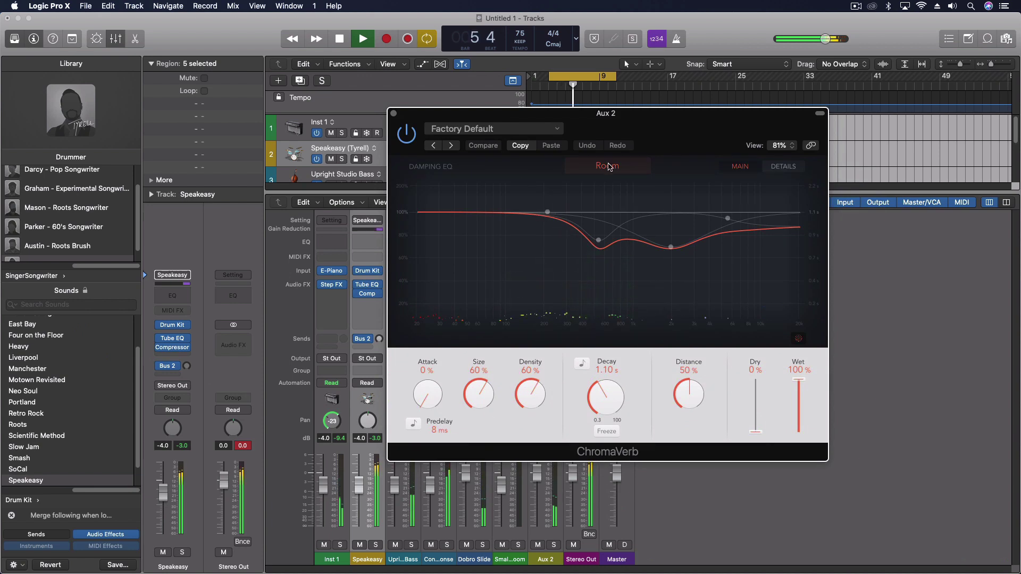
{"action": "left_click", "coordinate": [451, 132]}
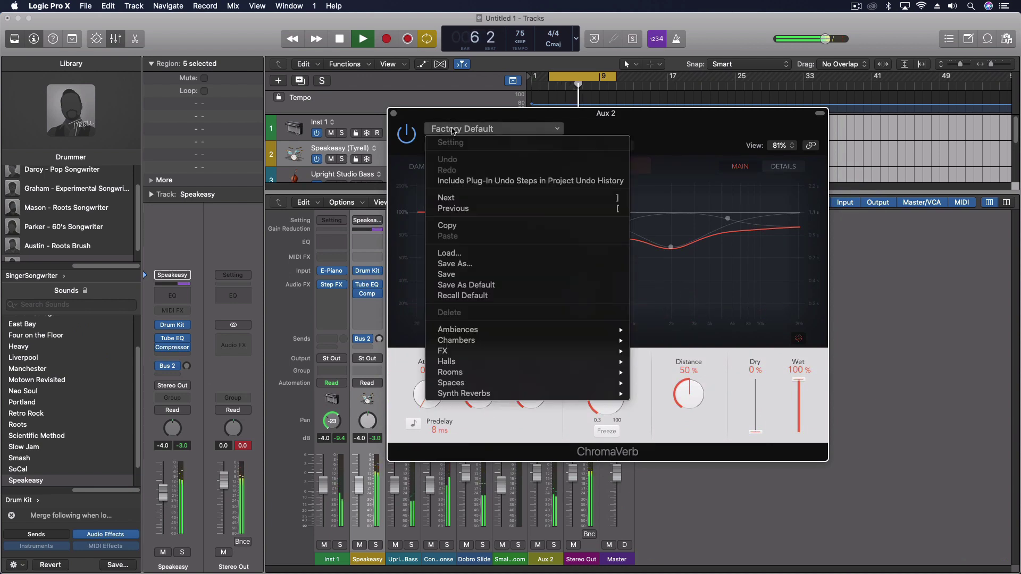
{"action": "mouse_move", "coordinate": [529, 335]}
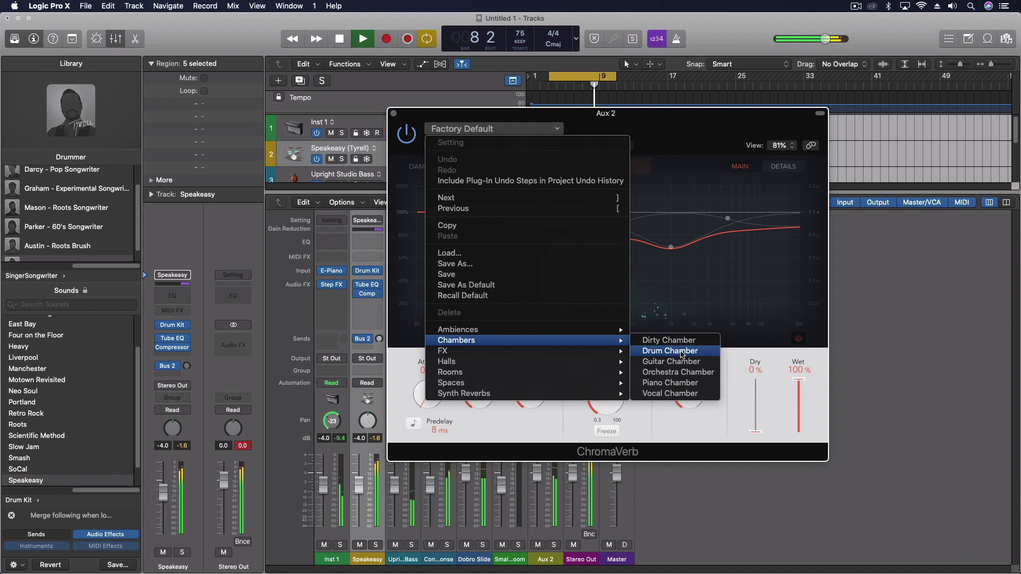
{"action": "mouse_move", "coordinate": [598, 375]}
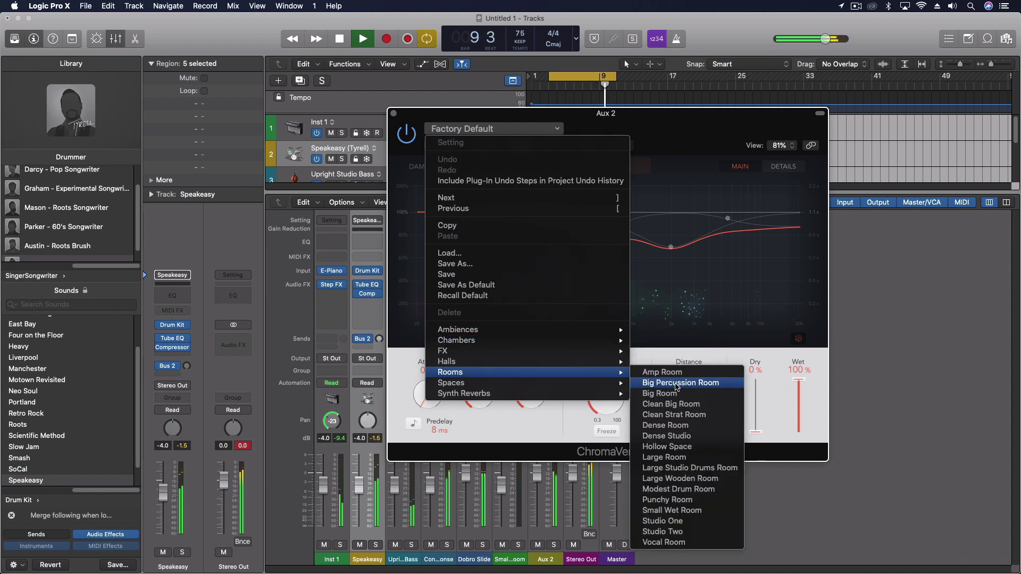
{"action": "left_click", "coordinate": [691, 437]}
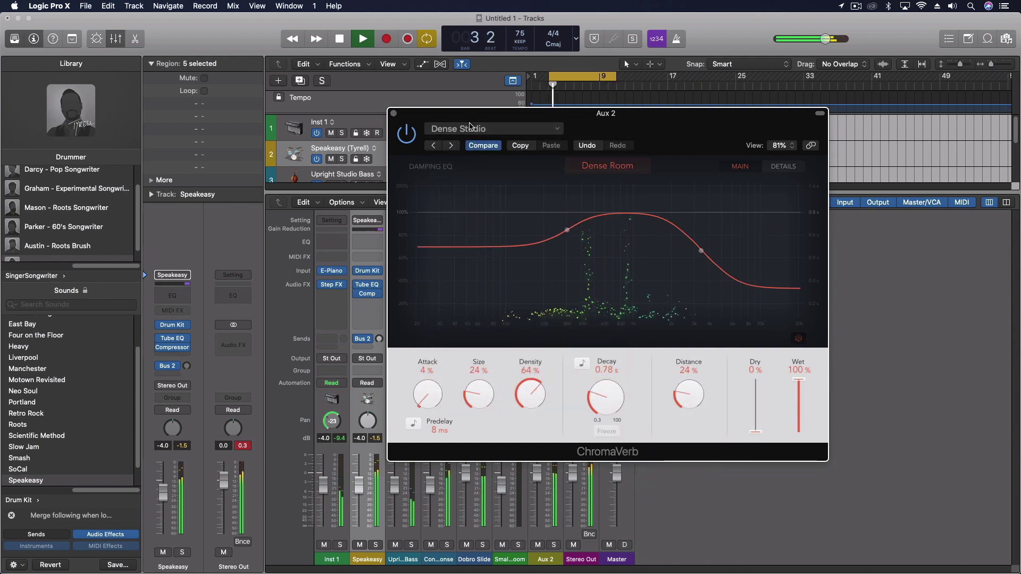
- Enable ChromaVerb's output EQ, set its high shelf to 4050 Hz and -13.0 dB, and close the plug-in
{"action": "left_click_drag", "start_coordinate": [482, 117], "coordinate": [619, 96]}
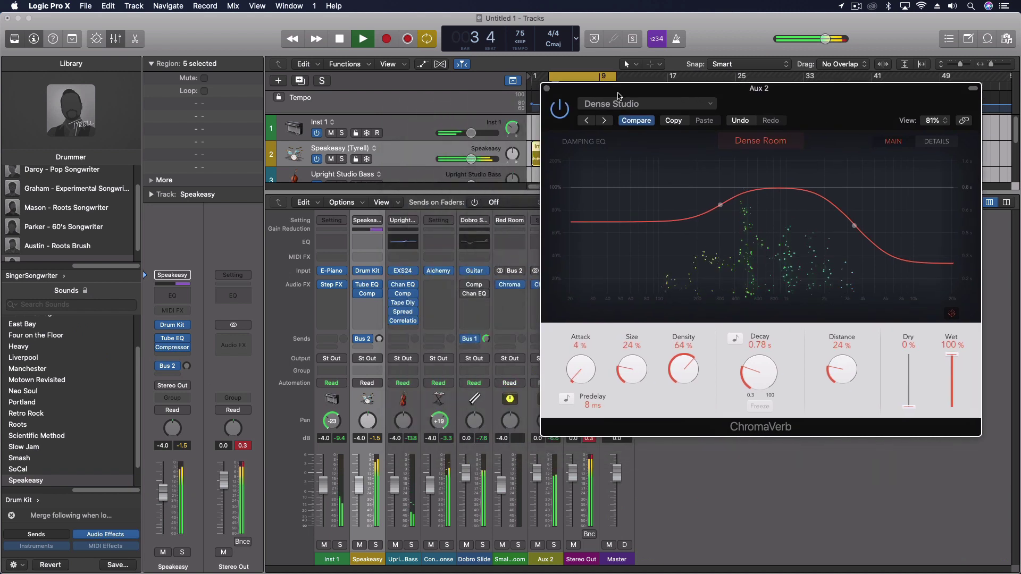
{"action": "left_click", "coordinate": [936, 141]}
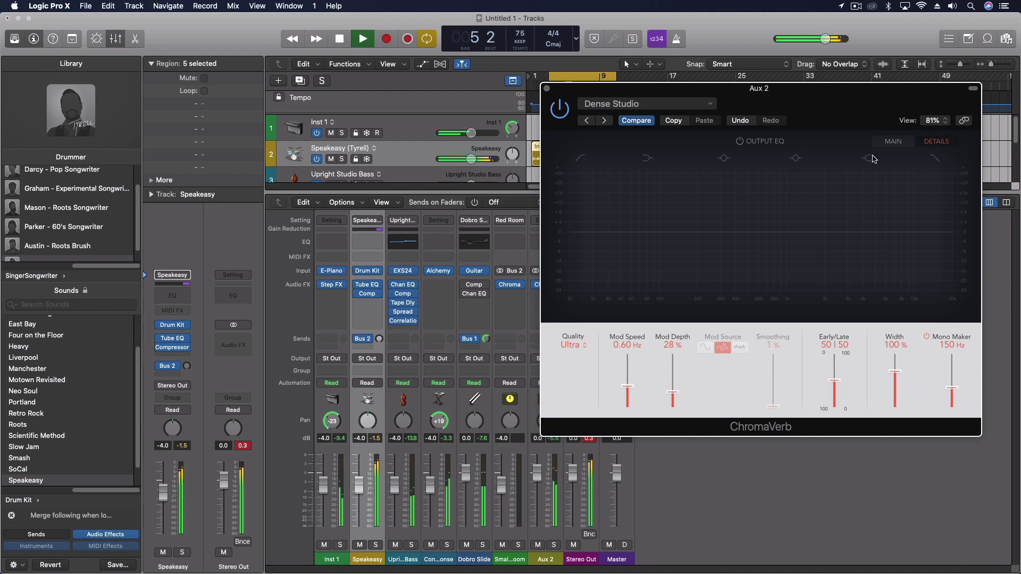
{"action": "left_click", "coordinate": [740, 142]}
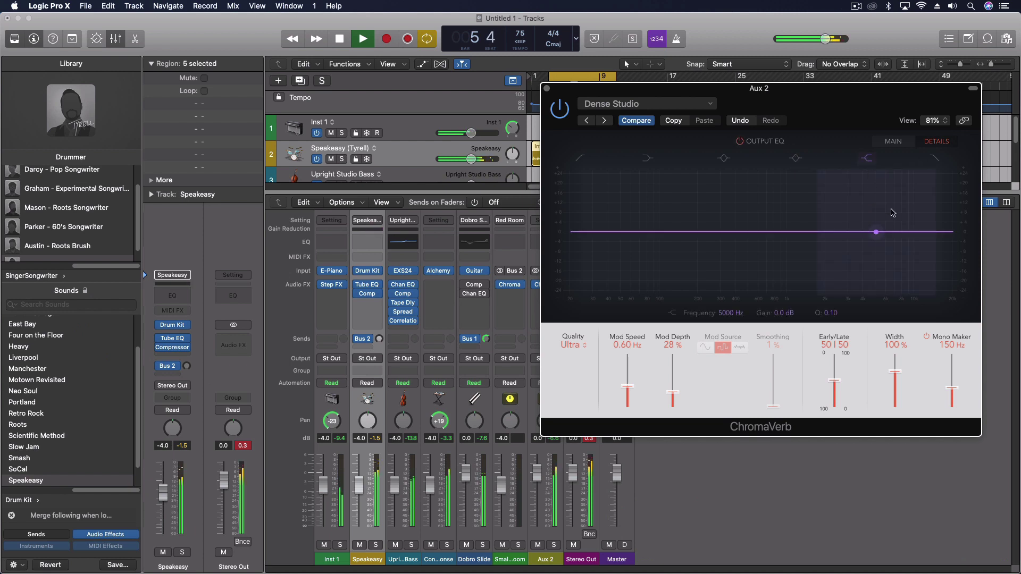
{"action": "left_click_drag", "start_coordinate": [882, 233], "coordinate": [864, 258]}
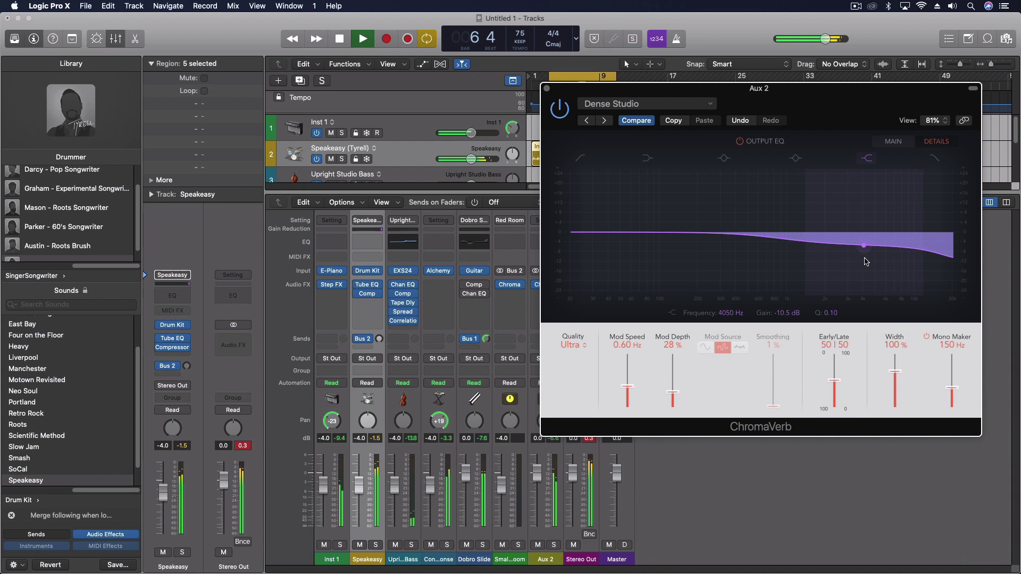
{"action": "left_click", "coordinate": [548, 90]}
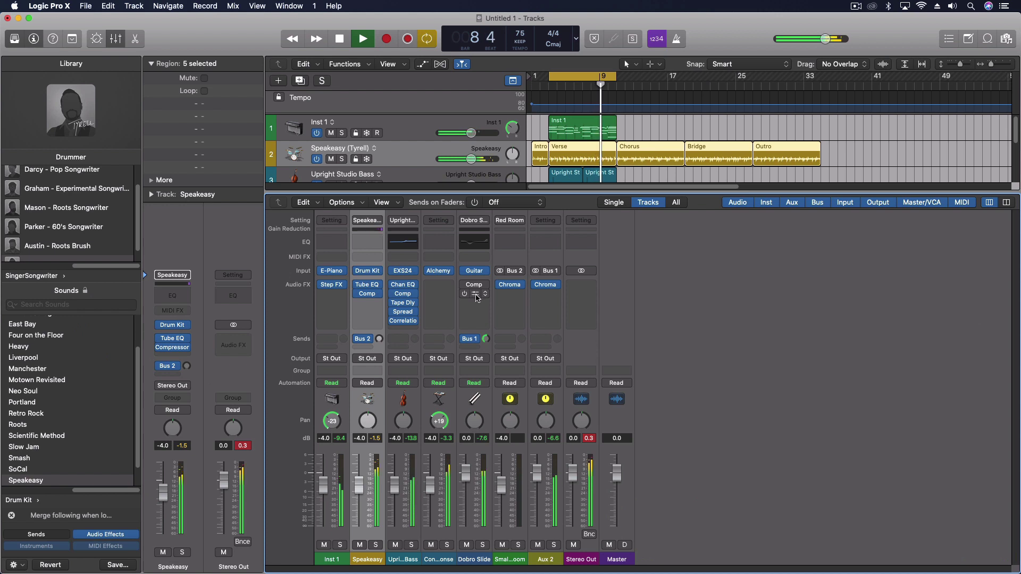
- Turn on the Dobro Slide's Channel EQ, set its high shelf to 3350 Hz and -4.5 dB, then close it and stop playback
{"action": "left_click", "coordinate": [475, 296]}
{"action": "left_click", "coordinate": [30, 50]}
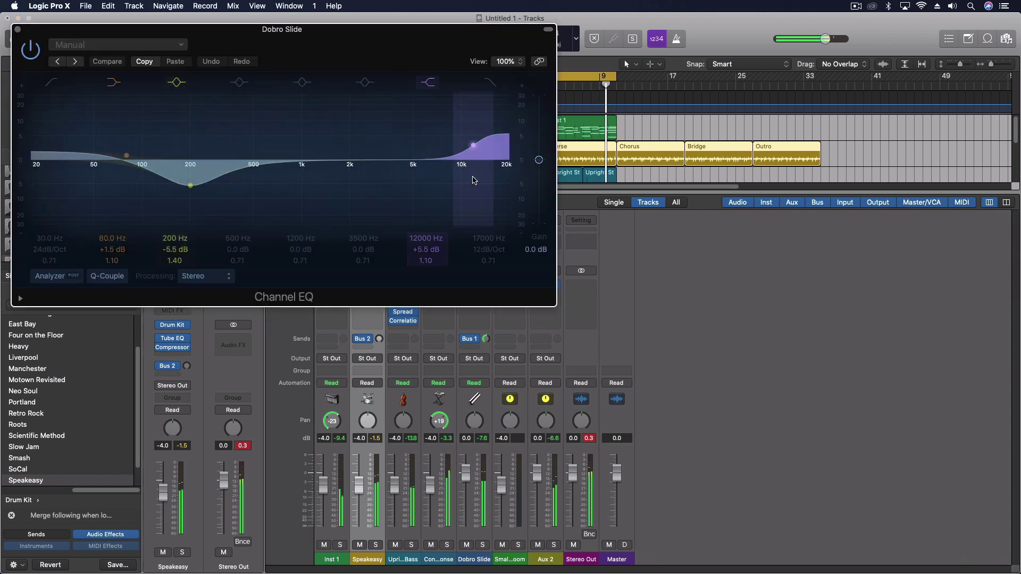
{"action": "left_click_drag", "start_coordinate": [473, 145], "coordinate": [381, 230]}
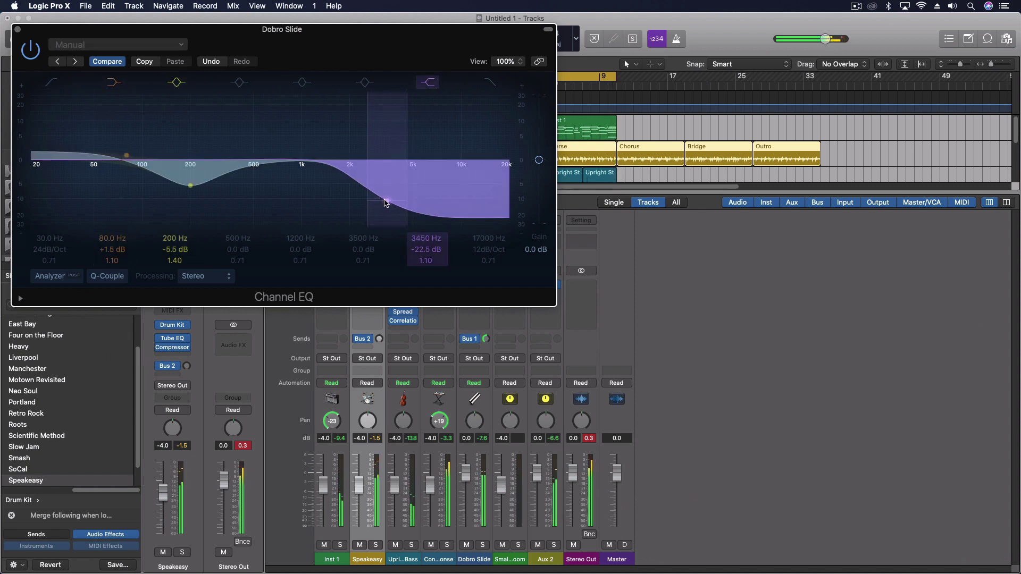
{"action": "left_click_drag", "start_coordinate": [386, 203], "coordinate": [385, 155]}
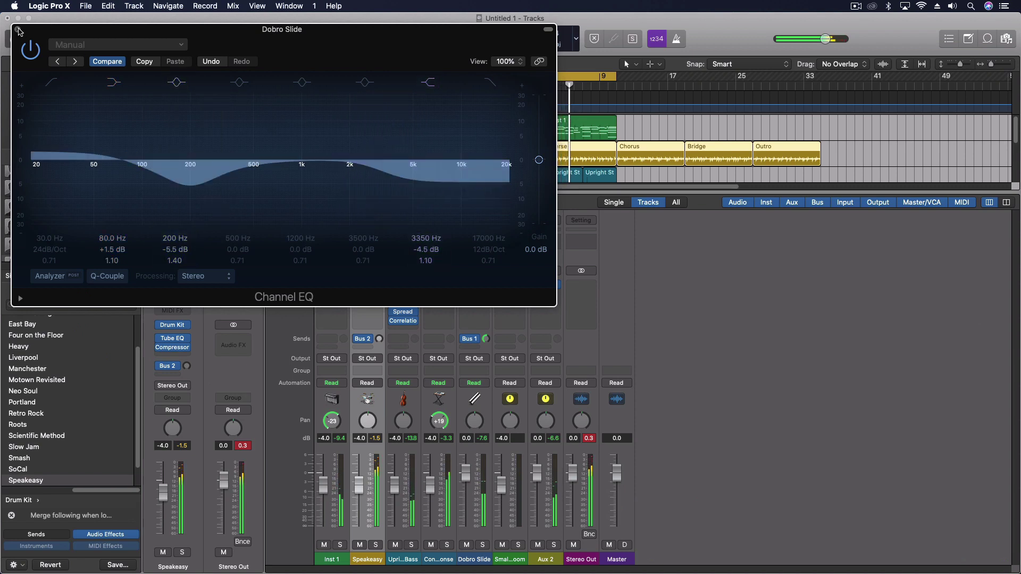
{"action": "left_click", "coordinate": [17, 30]}
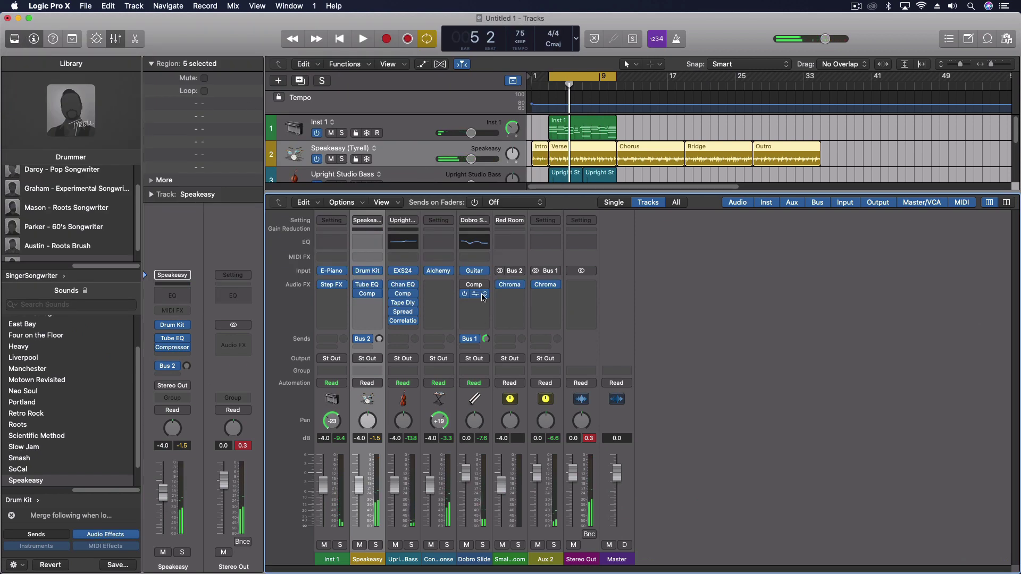
- Review the high-shelf cuts in the Dobro Slide's Channel EQ and in Aux 2's ChromaVerb
{"action": "left_click", "coordinate": [477, 248]}
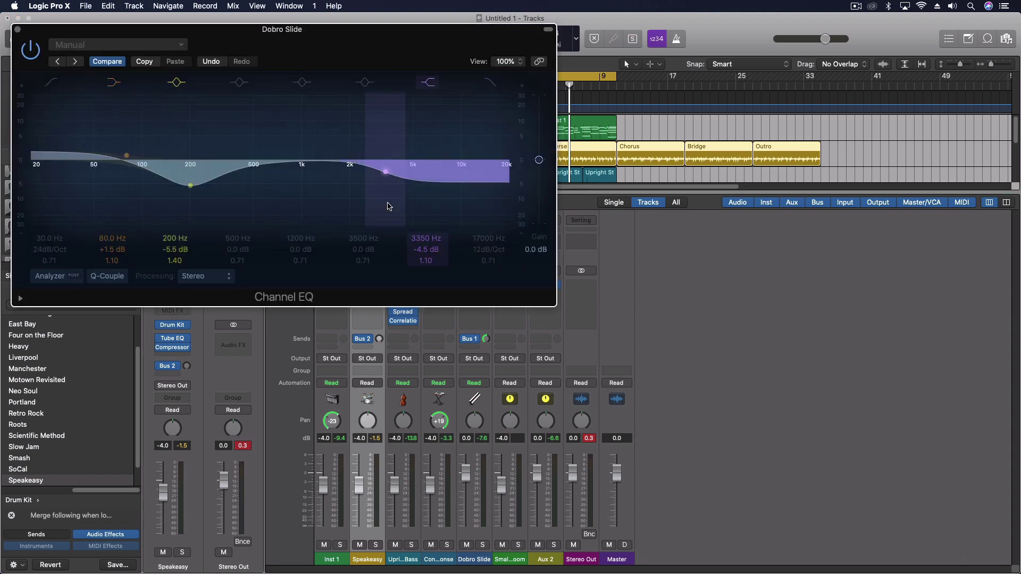
{"action": "left_click", "coordinate": [18, 29]}
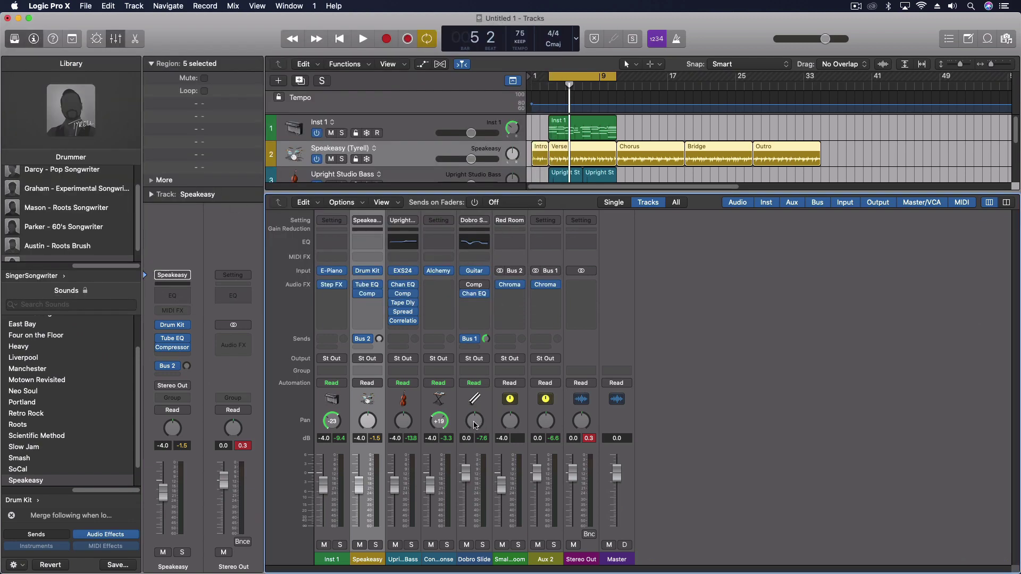
{"action": "left_click", "coordinate": [547, 286]}
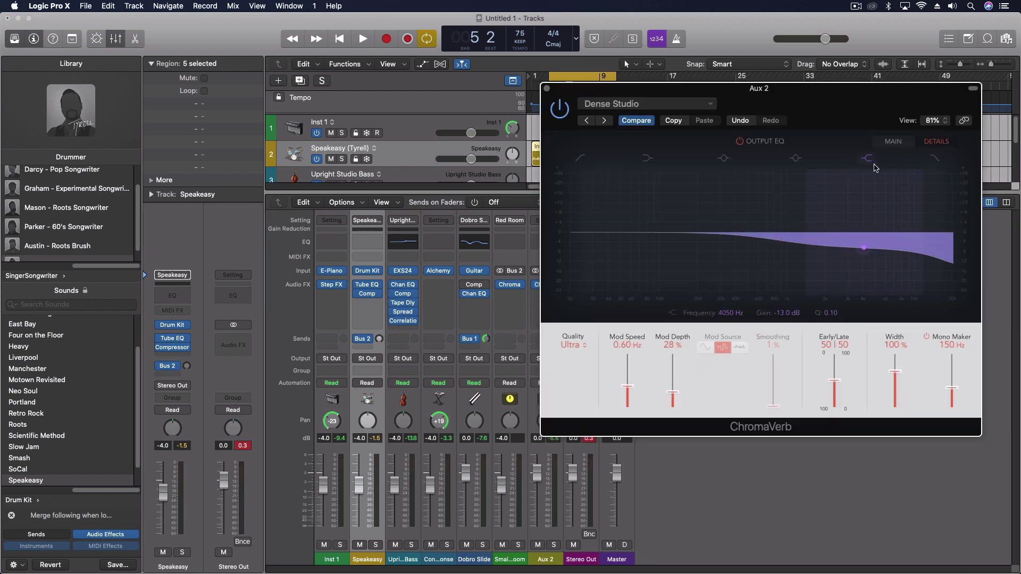
{"action": "left_click", "coordinate": [547, 90]}
- Resume playback and add a Bus 1 send on the Inst 1 channel at about -2.1 dB
{"action": "key", "text": "space"}
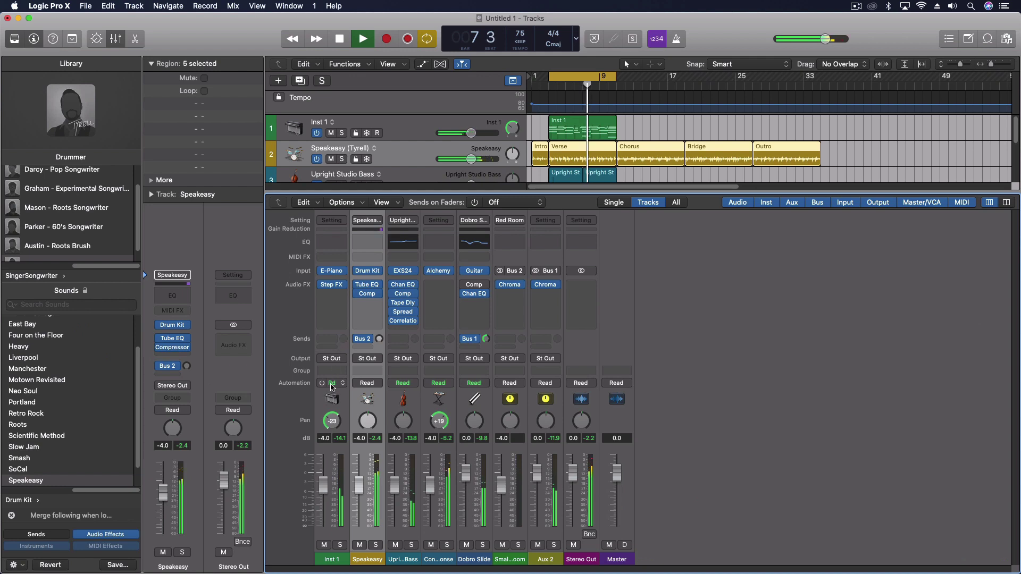
{"action": "left_click", "coordinate": [327, 339]}
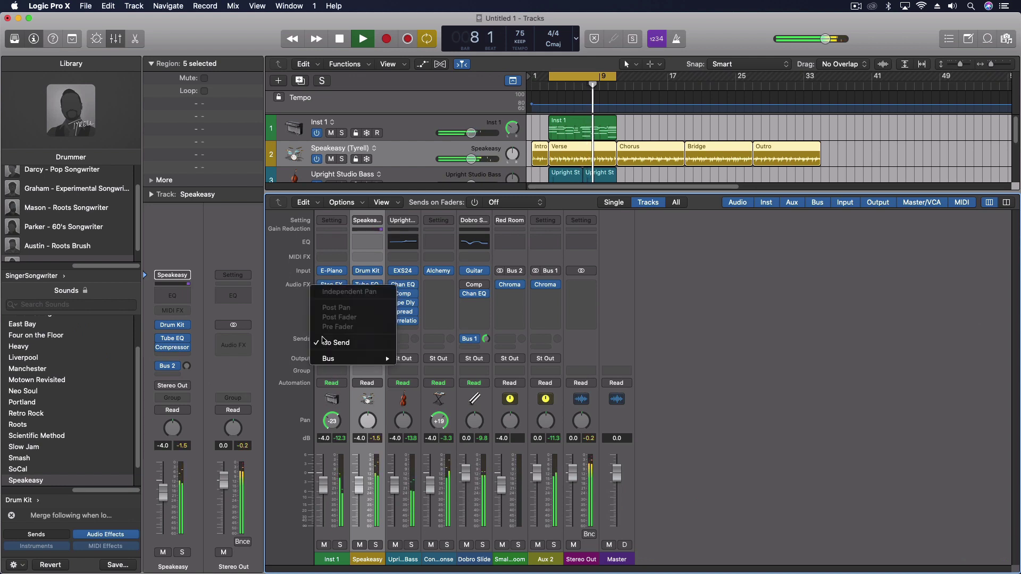
{"action": "mouse_move", "coordinate": [335, 356]}
{"action": "left_click", "coordinate": [452, 196]}
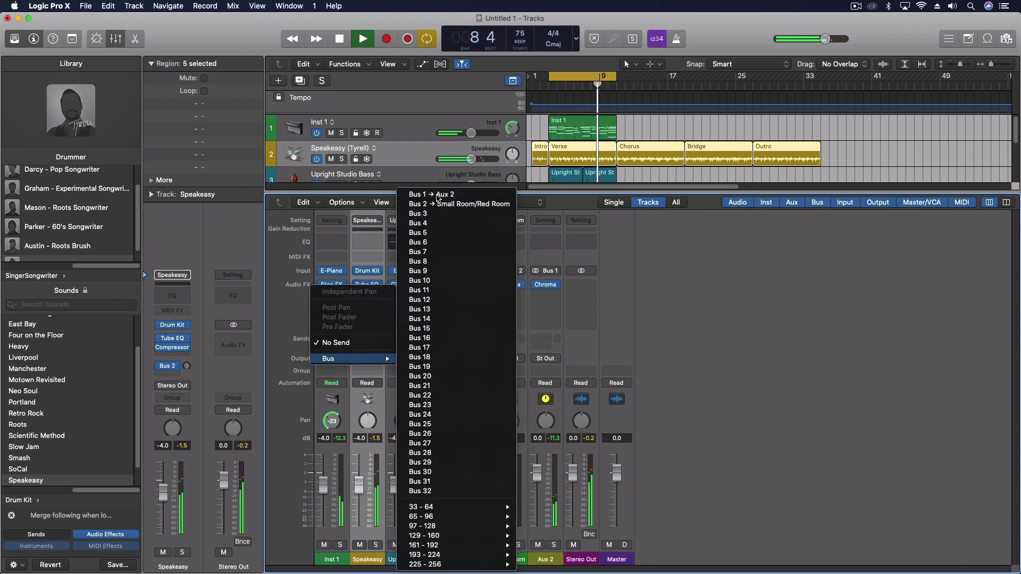
{"action": "left_click_drag", "start_coordinate": [343, 339], "coordinate": [346, 271]}
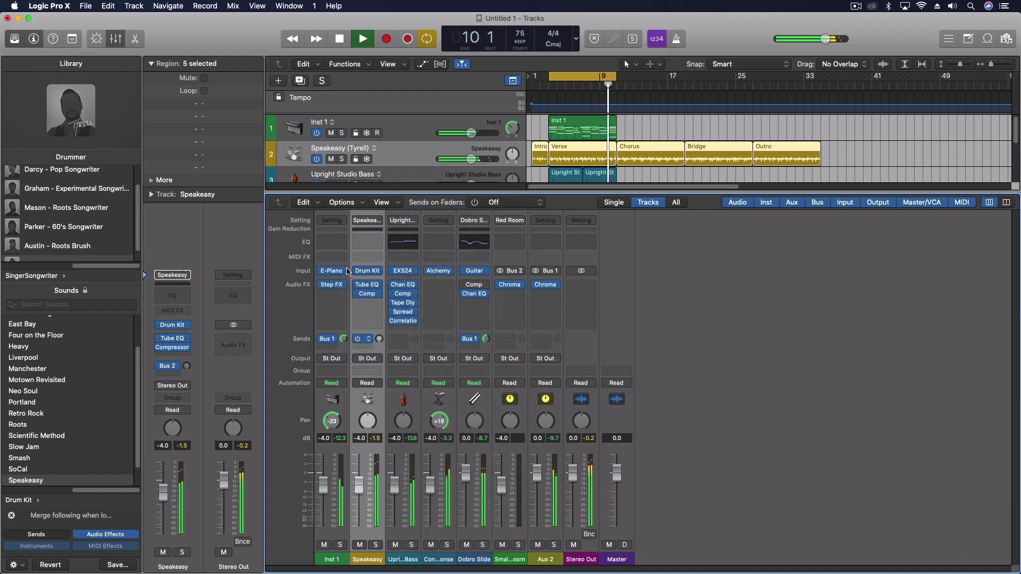
{"action": "left_click_drag", "start_coordinate": [347, 271], "coordinate": [346, 273]}
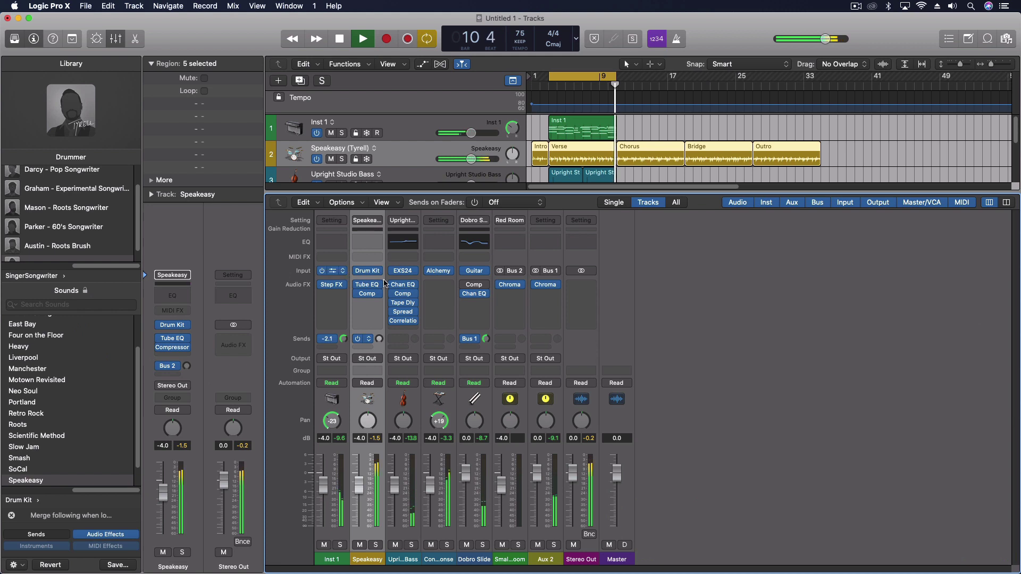
- In Aux 2's ChromaVerb, set the damping EQ's low shelf to 225 Hz, ratio 0.80, and high shelf to 2600 Hz, ratio 0.58, and close it
{"action": "left_click", "coordinate": [546, 285]}
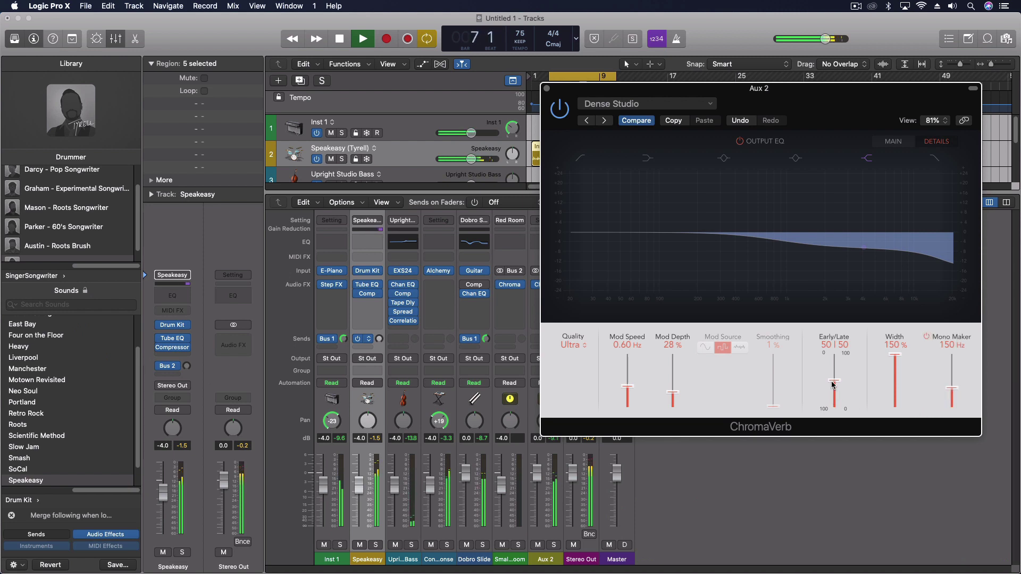
{"action": "left_click", "coordinate": [575, 348]}
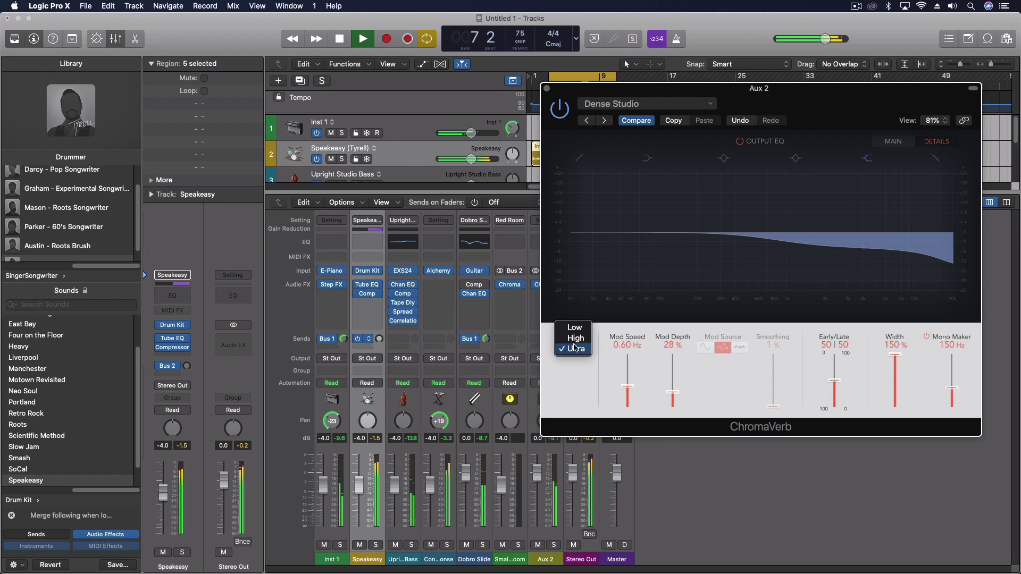
{"action": "left_click", "coordinate": [576, 375]}
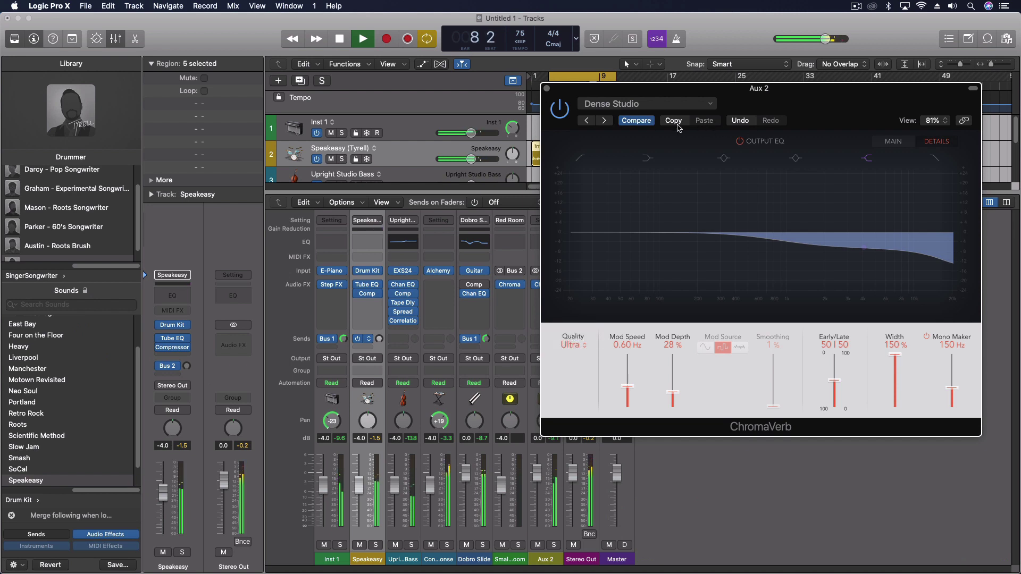
{"action": "left_click", "coordinate": [897, 141]}
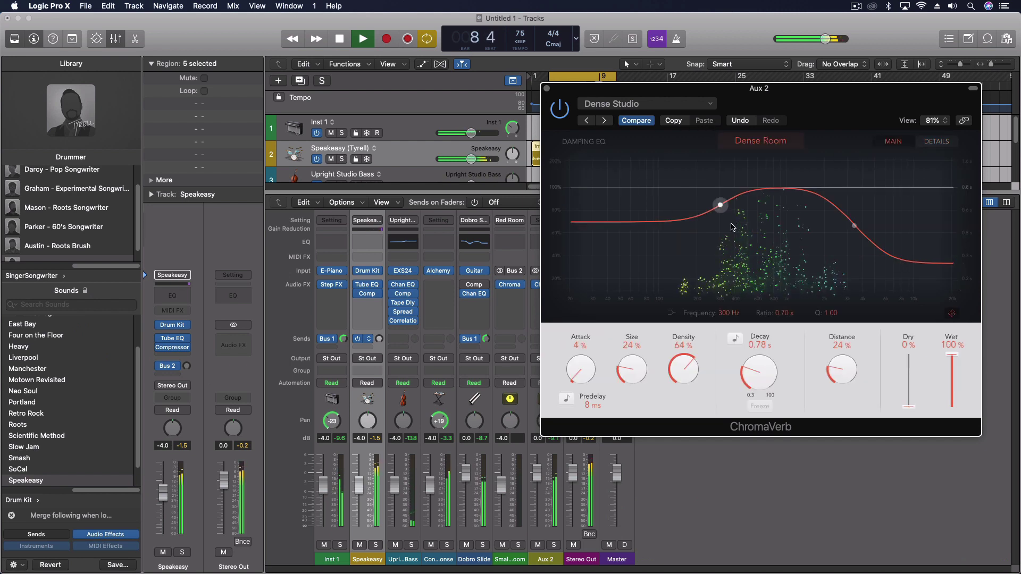
{"action": "left_click_drag", "start_coordinate": [721, 209], "coordinate": [706, 199]}
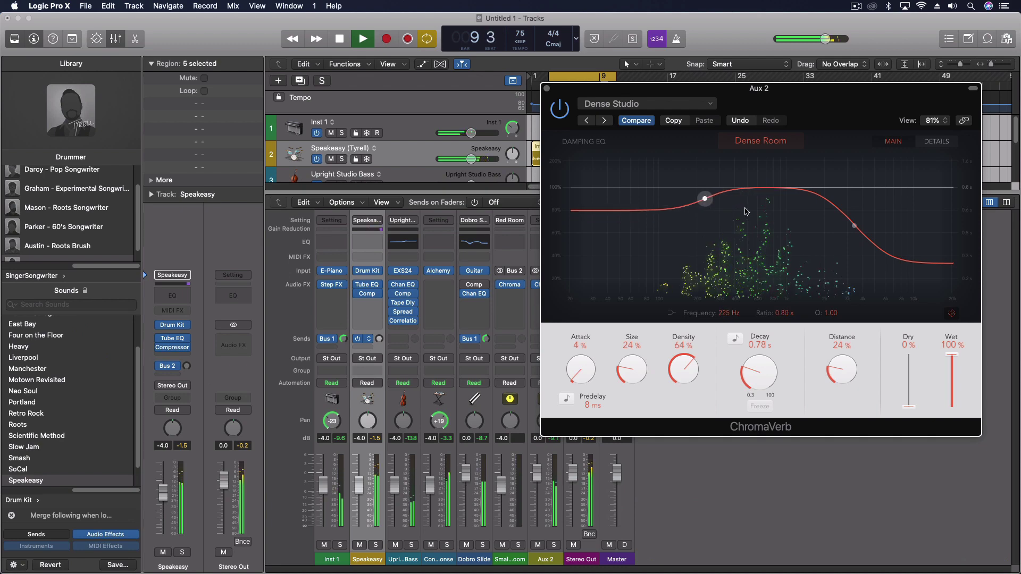
{"action": "left_click_drag", "start_coordinate": [854, 226], "coordinate": [835, 203]}
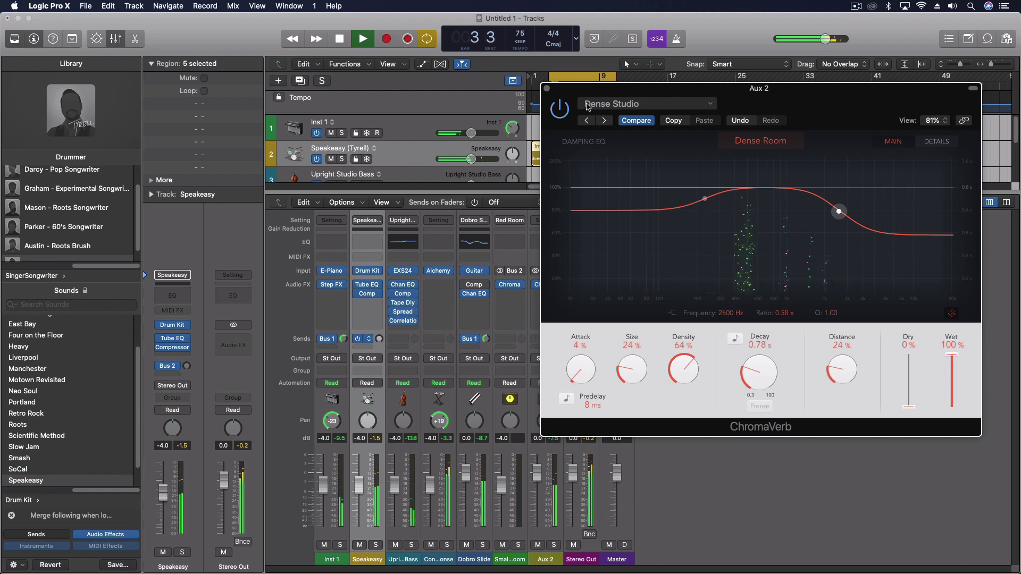
{"action": "left_click", "coordinate": [546, 89]}
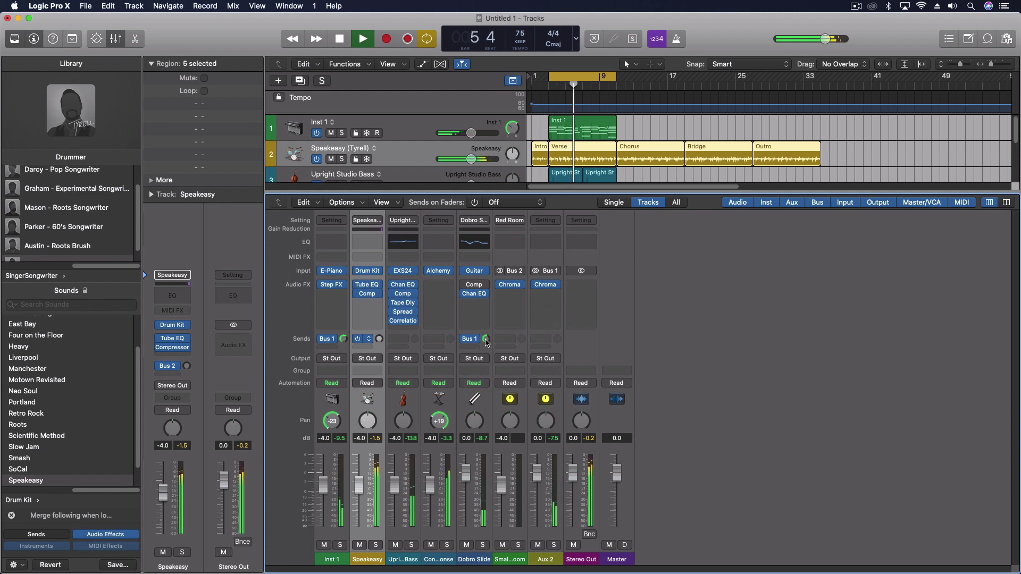
- Set the Dobro Slide's Bus 1 send to about -14.8 dB and its volume fader to 0.8 dB, and stop playback
{"action": "left_click_drag", "start_coordinate": [485, 339], "coordinate": [485, 360]}
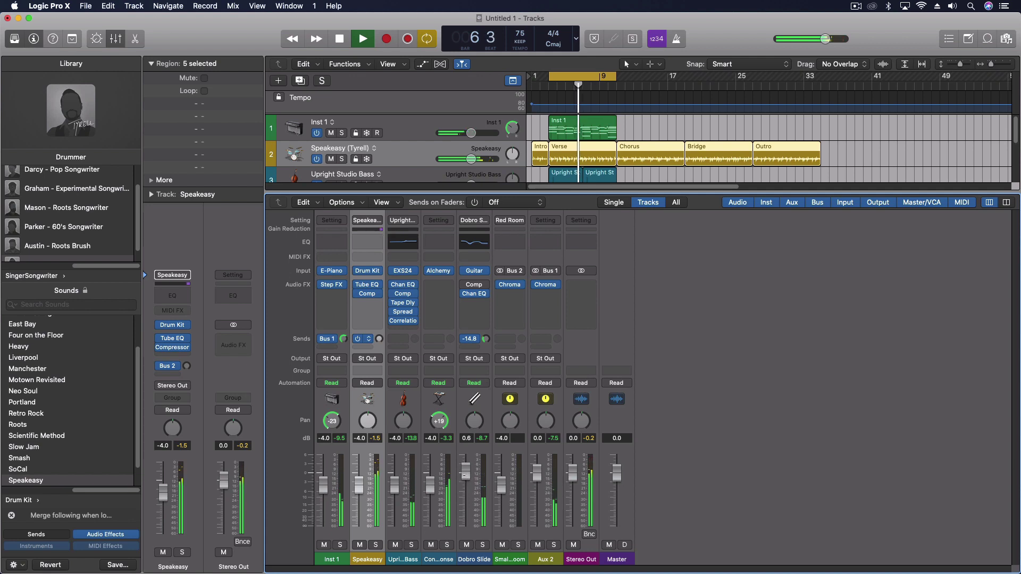
{"action": "left_click_drag", "start_coordinate": [465, 472], "coordinate": [466, 473]}
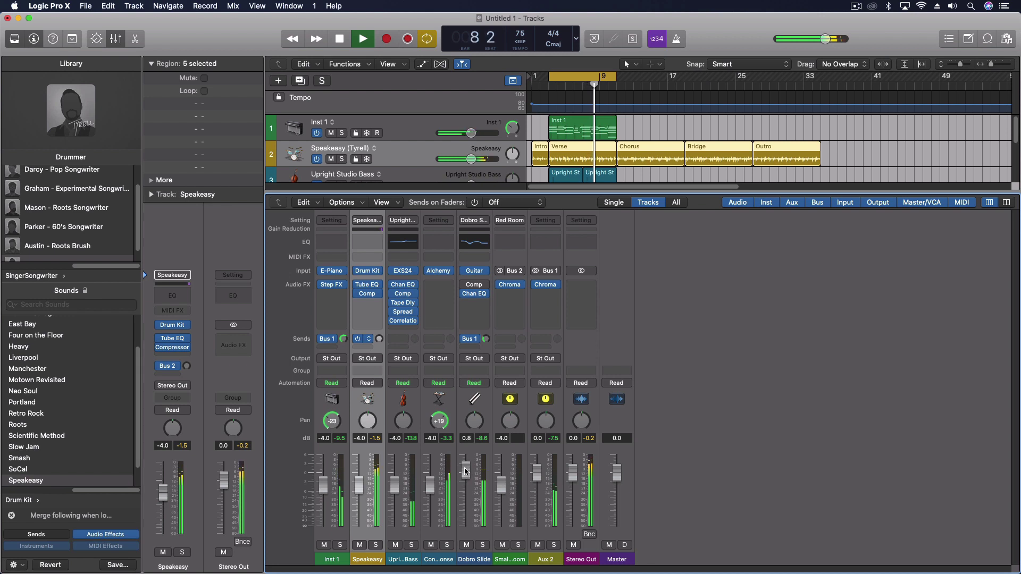
{"action": "key", "text": "space"}
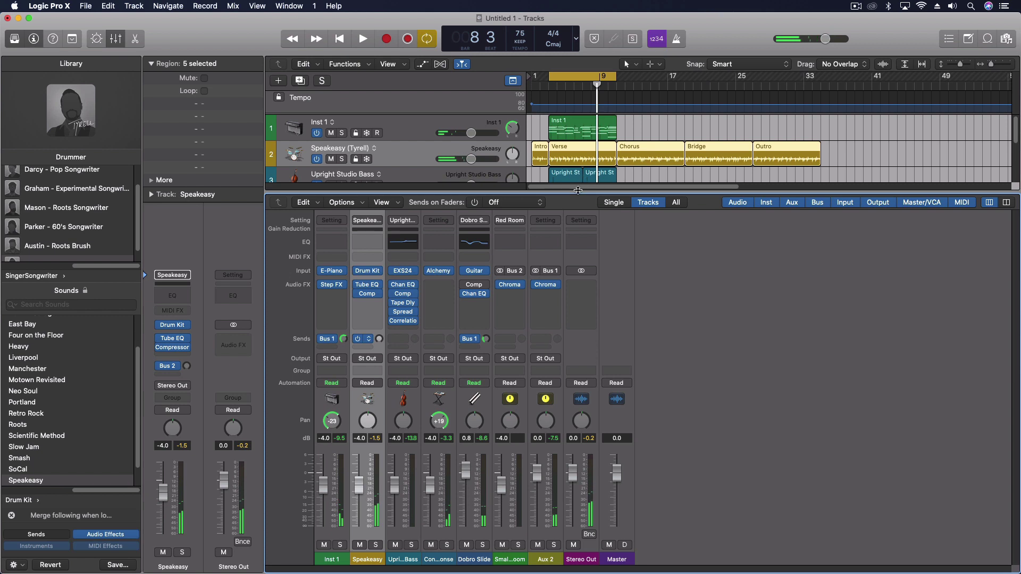
- Enlarge the Tracks area above the mixer so that all five tracks are shown
{"action": "left_click_drag", "start_coordinate": [568, 193], "coordinate": [568, 272]}
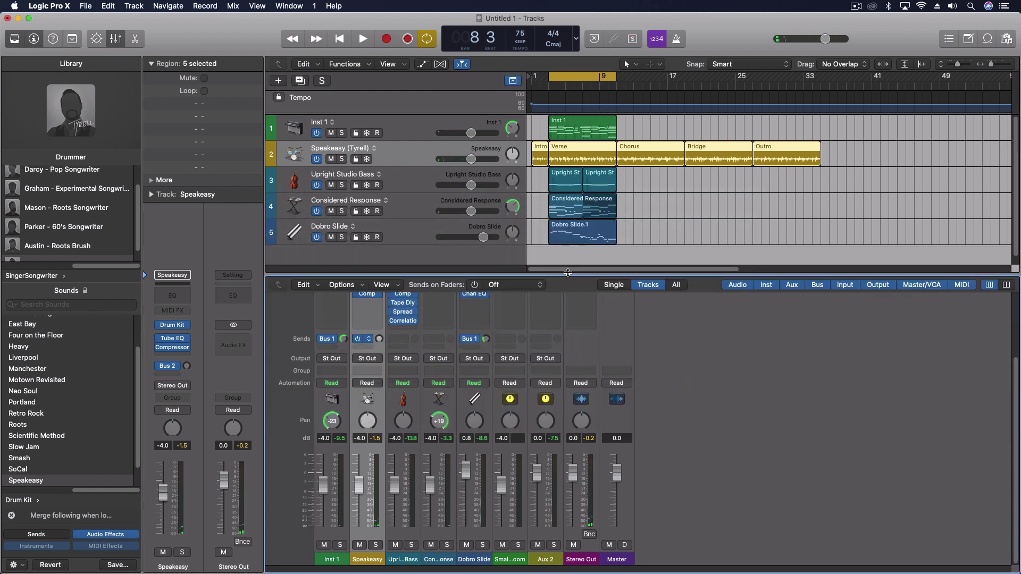